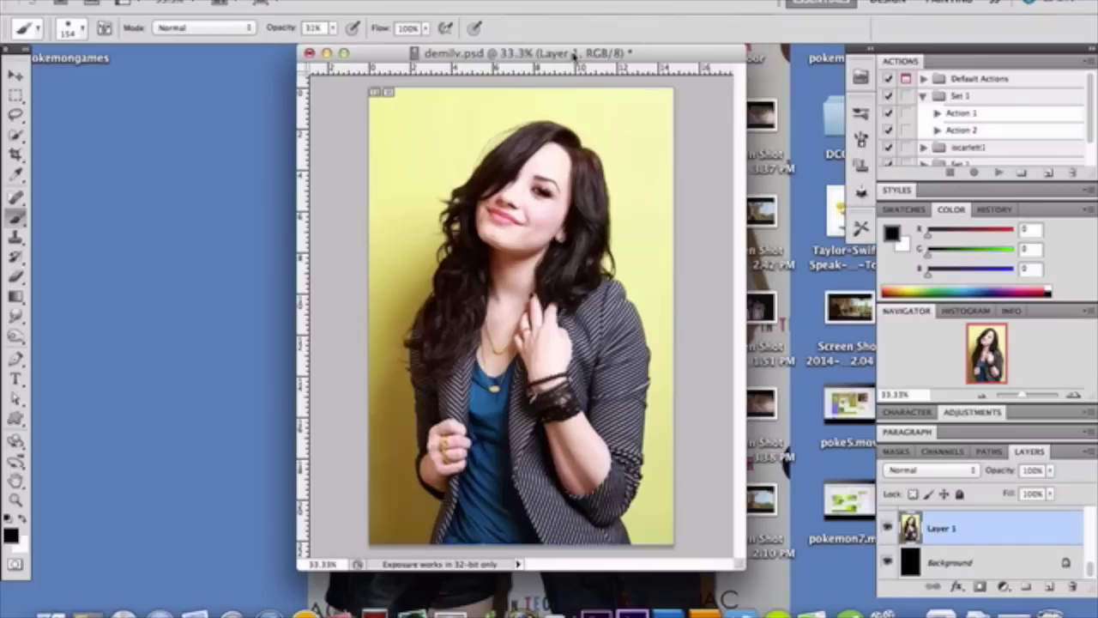
Duplicate Layer 1 and generate a selection with Calculations, using the Red channels of Merged and Layer 1, Overlay blending at 100% and Selection as result
{"action": "key", "text": "super+j"}
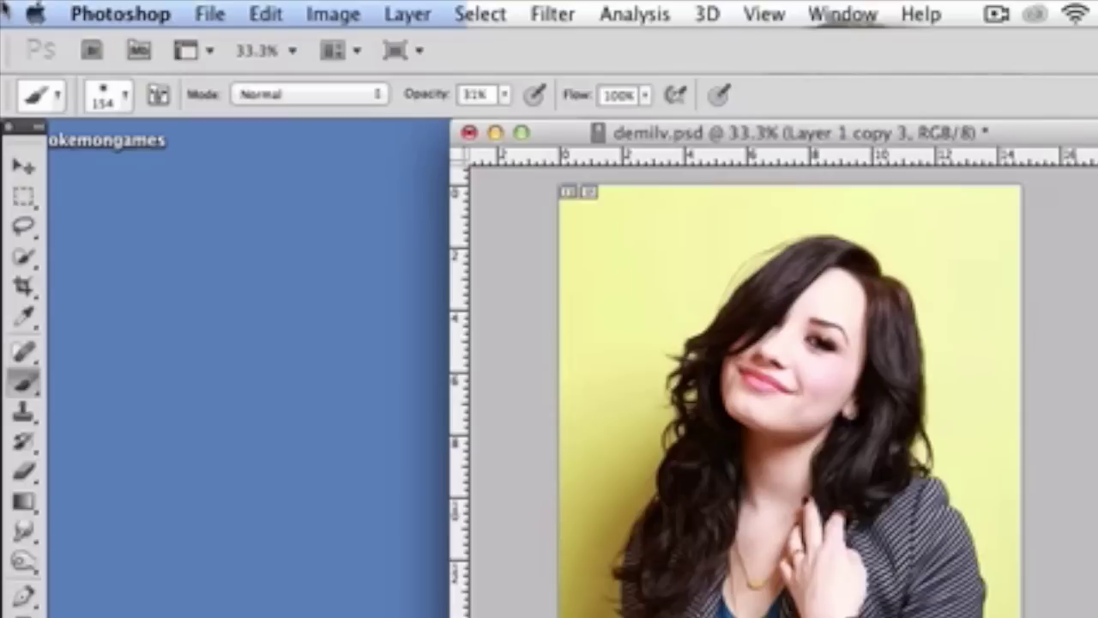
{"action": "left_click", "coordinate": [332, 16]}
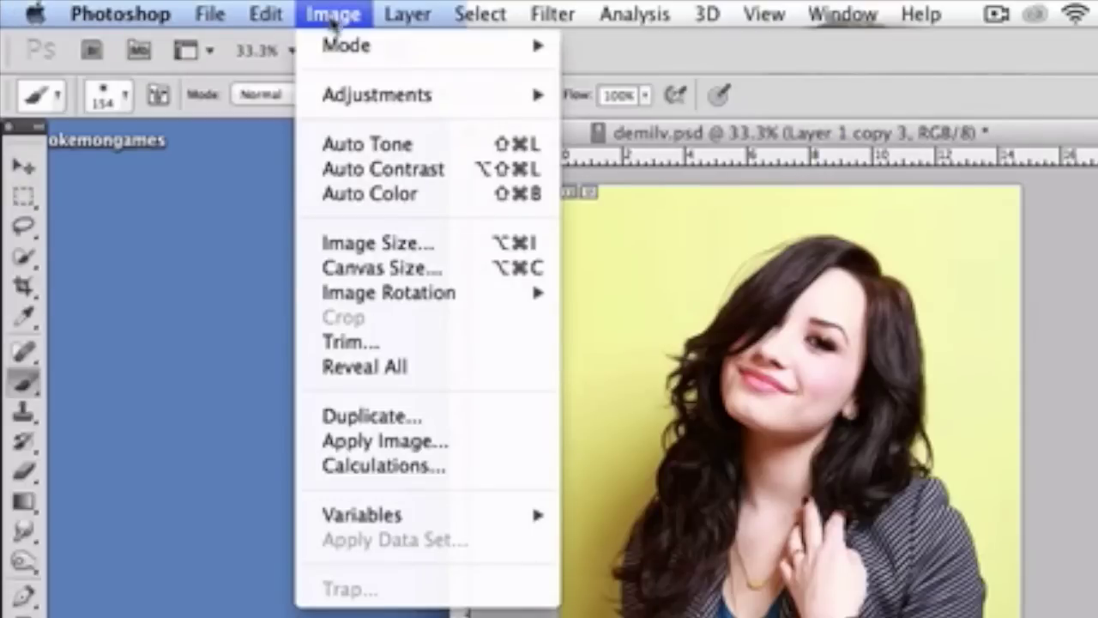
{"action": "left_click", "coordinate": [474, 467]}
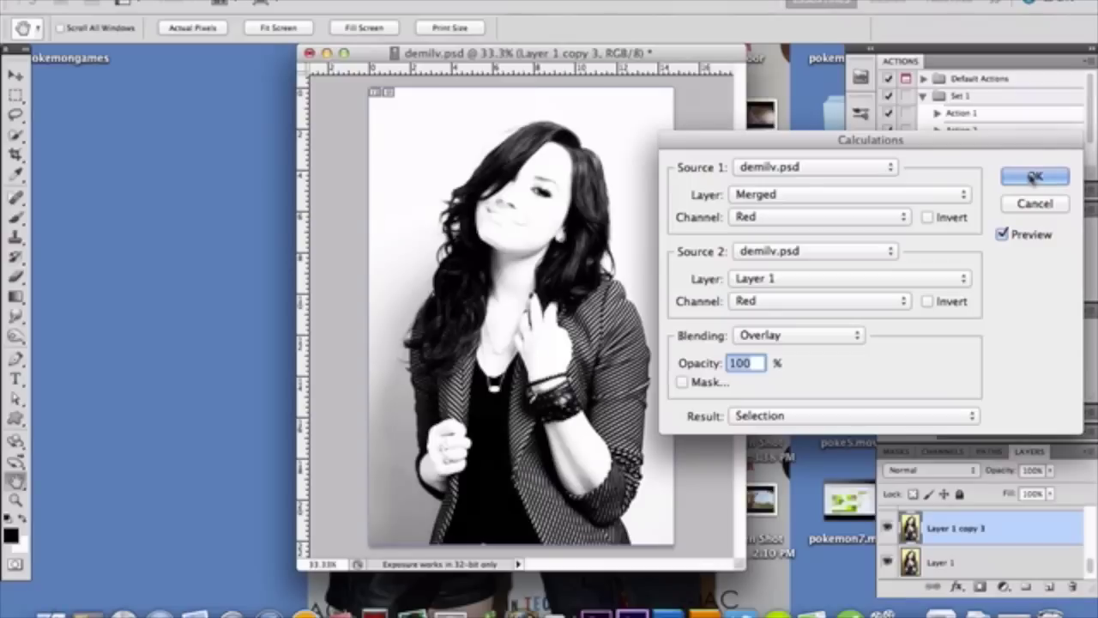
{"action": "left_click", "coordinate": [1020, 75]}
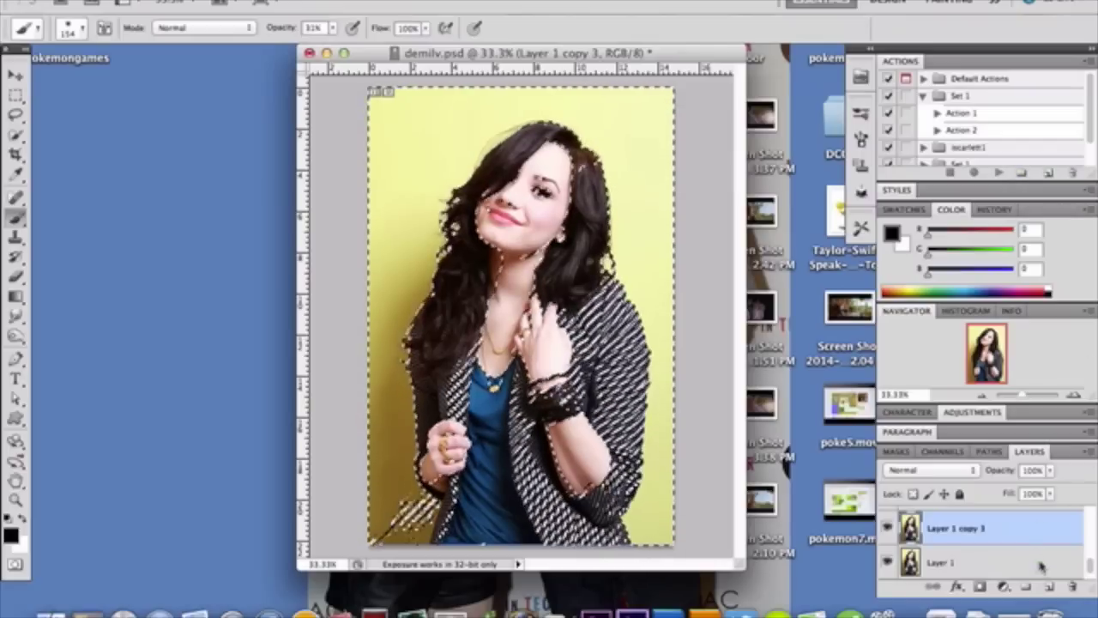
Fill the selection with white on a new layer and hide that layer behind an inverted layer mask
{"action": "left_click", "coordinate": [1050, 587]}
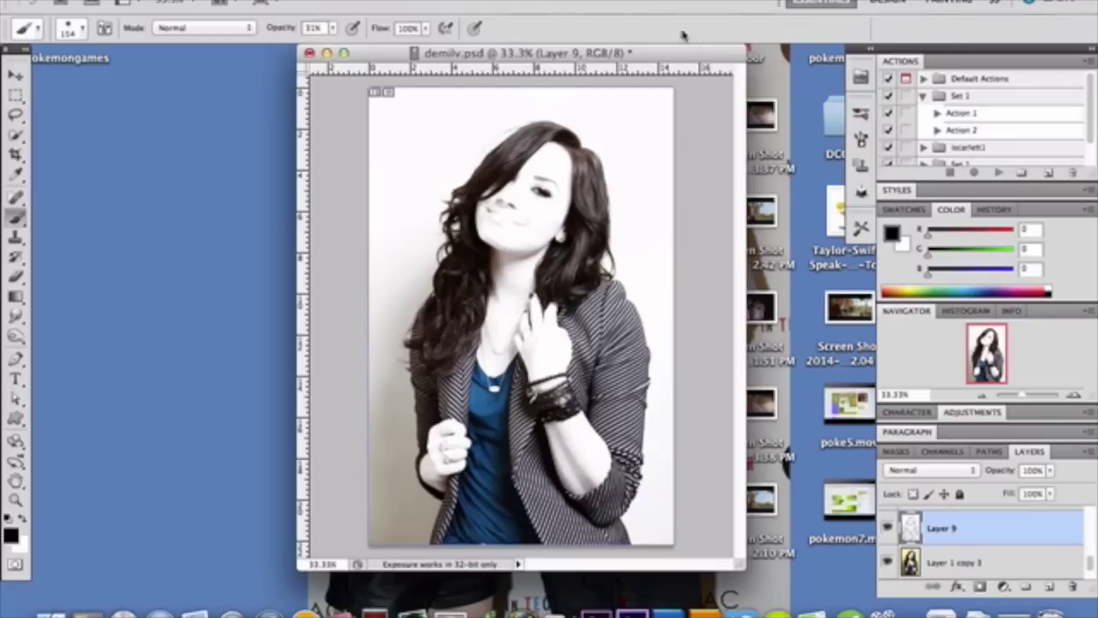
{"action": "left_click", "coordinate": [976, 584]}
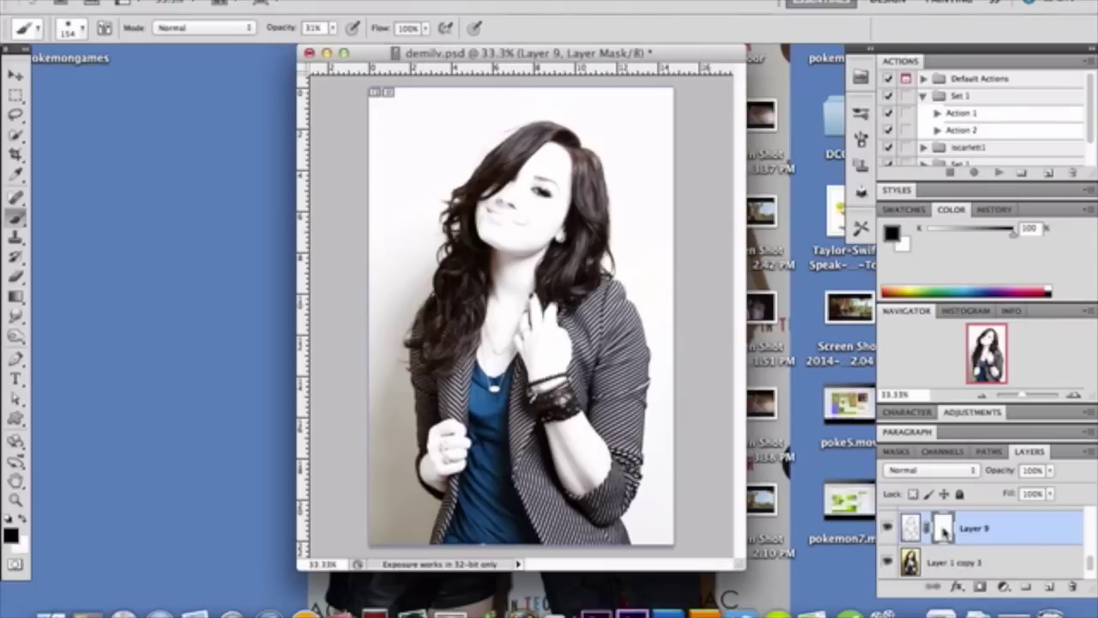
{"action": "key", "text": "super+i"}
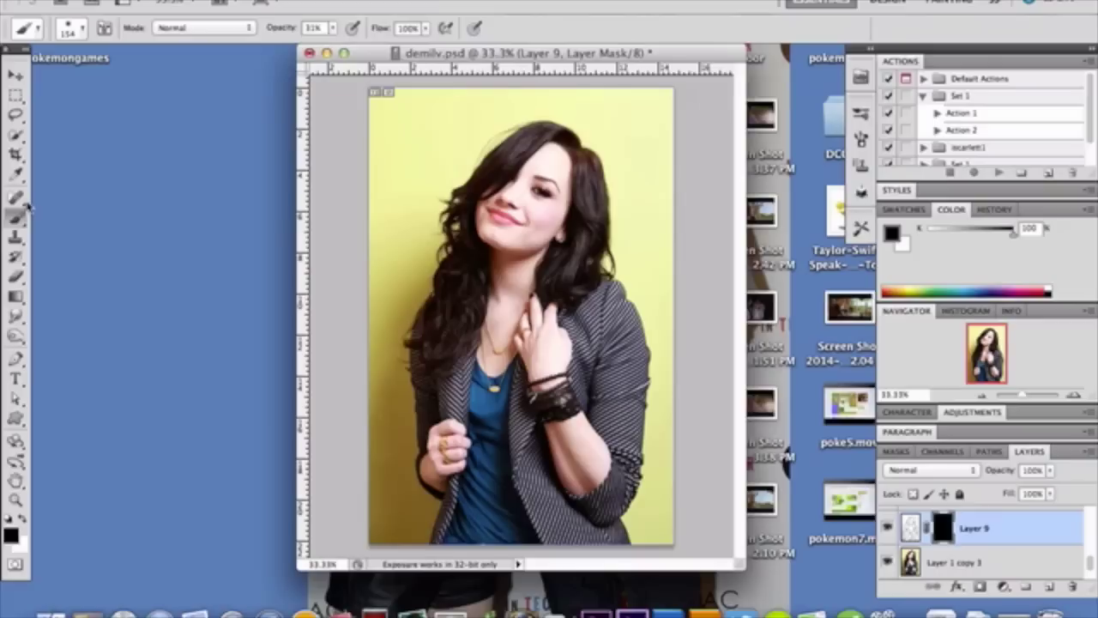
Set the brush to 85 px and 100% opacity, with white as the foreground colour
{"action": "left_click", "coordinate": [74, 31]}
{"action": "left_click_drag", "start_coordinate": [89, 74], "coordinate": [93, 77]}
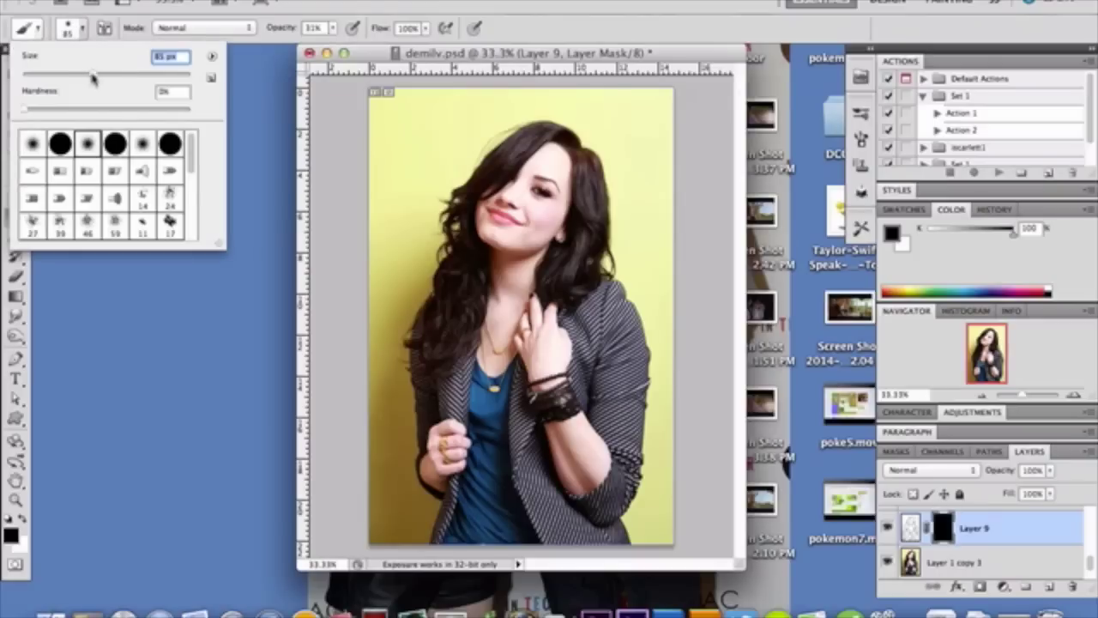
{"action": "left_click", "coordinate": [580, 163]}
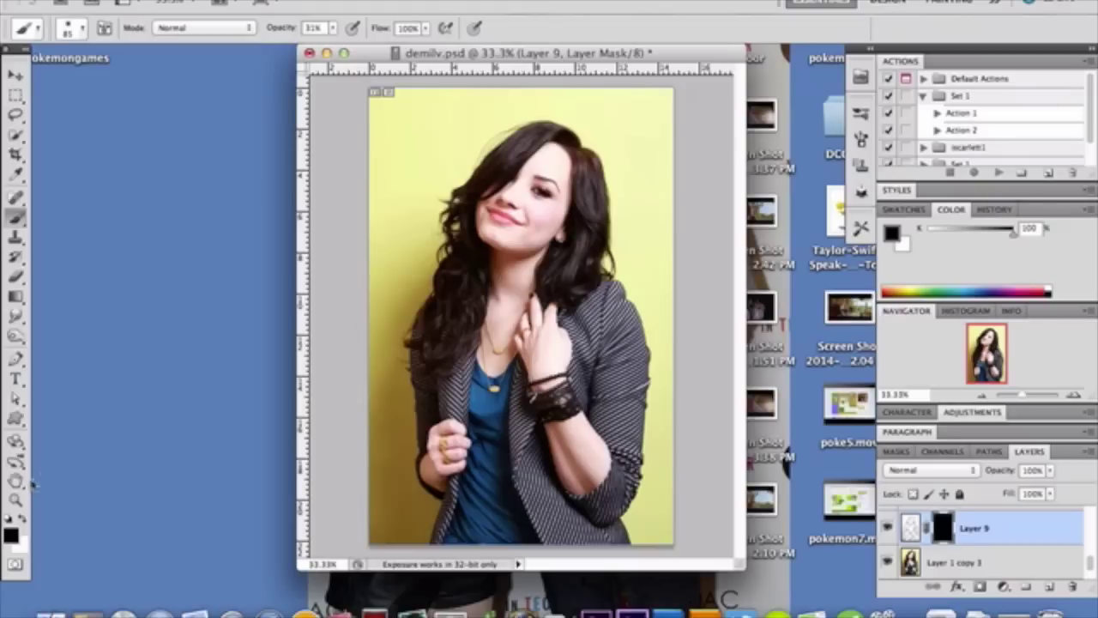
{"action": "left_click", "coordinate": [23, 520]}
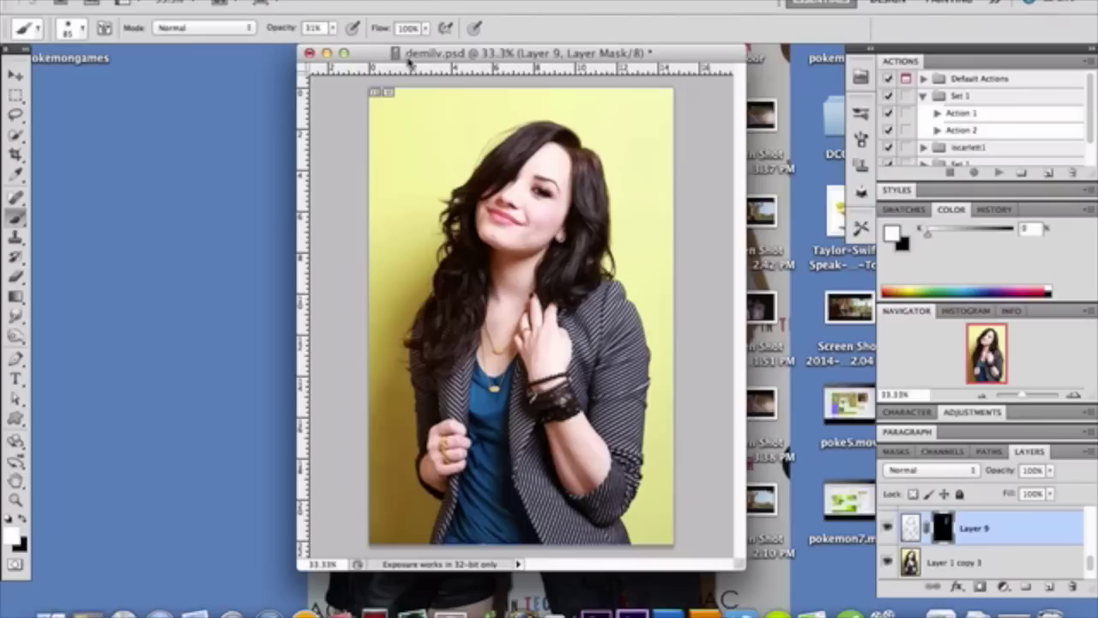
{"action": "left_click", "coordinate": [334, 29]}
{"action": "left_click_drag", "start_coordinate": [337, 44], "coordinate": [409, 47]}
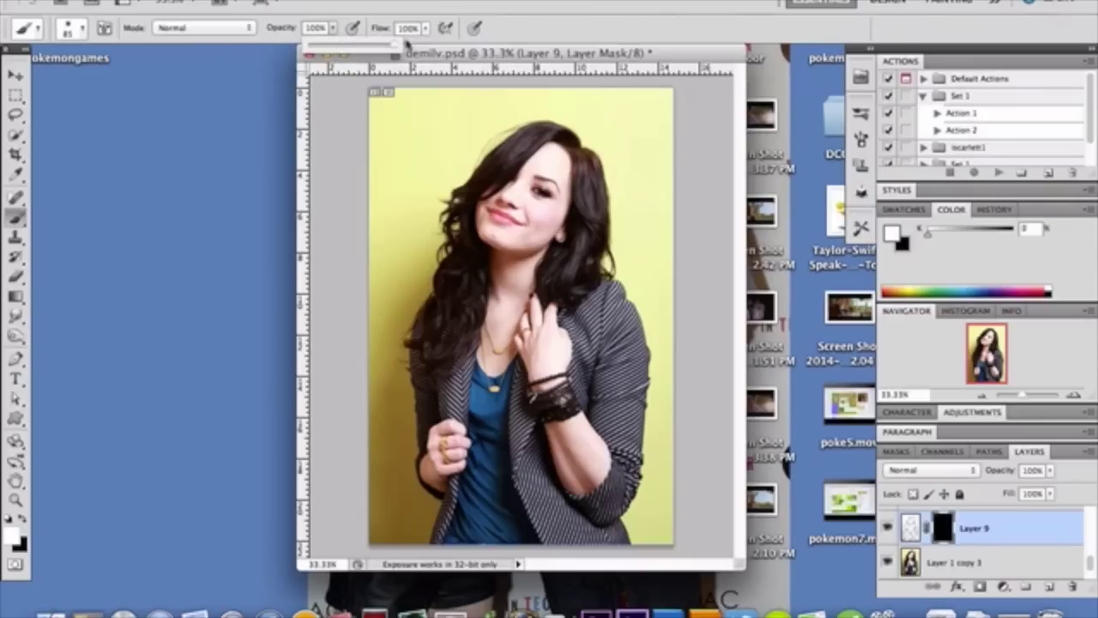
Paint over the hair in the mask to reveal its white highlights, duplicate the masked layer and select both copies
{"action": "mouse_move", "coordinate": [560, 138]}
{"action": "left_mouse_down"}
{"action": "mouse_move", "coordinate": [591, 161]}
{"action": "mouse_move", "coordinate": [592, 215]}
{"action": "mouse_move", "coordinate": [575, 268]}
{"action": "mouse_move", "coordinate": [583, 170]}
{"action": "mouse_move", "coordinate": [599, 225]}
{"action": "mouse_move", "coordinate": [582, 283]}
{"action": "mouse_move", "coordinate": [558, 283]}
{"action": "mouse_move", "coordinate": [580, 182]}
{"action": "mouse_move", "coordinate": [599, 254]}
{"action": "mouse_move", "coordinate": [584, 296]}
{"action": "mouse_move", "coordinate": [556, 283]}
{"action": "left_mouse_up"}
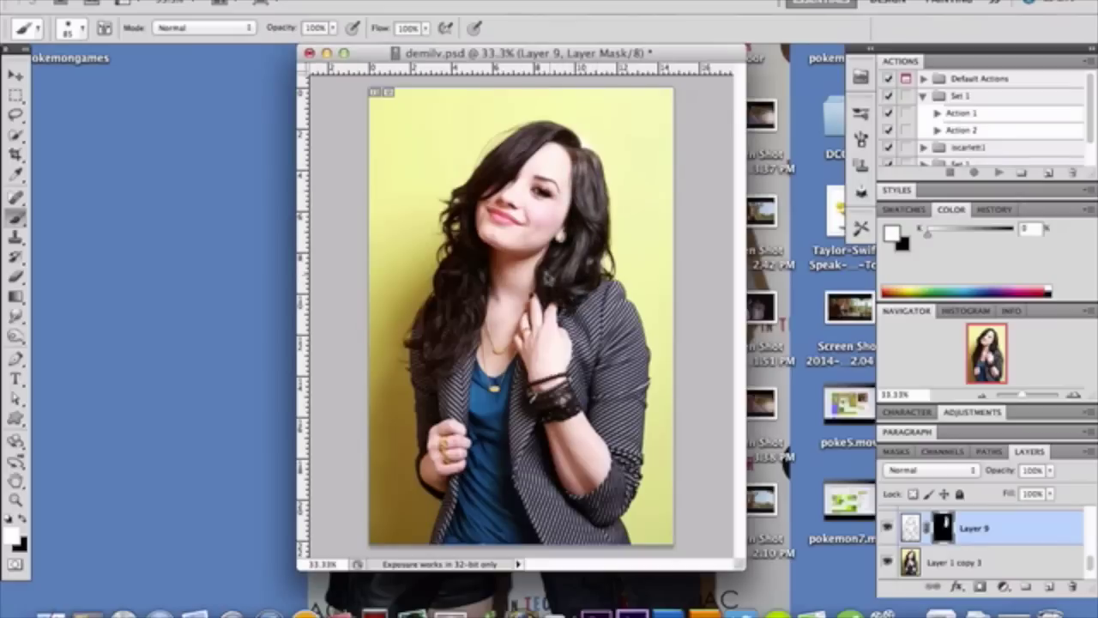
{"action": "mouse_move", "coordinate": [438, 246]}
{"action": "left_mouse_down"}
{"action": "mouse_move", "coordinate": [461, 210]}
{"action": "mouse_move", "coordinate": [473, 315]}
{"action": "mouse_move", "coordinate": [447, 351]}
{"action": "mouse_move", "coordinate": [433, 296]}
{"action": "mouse_move", "coordinate": [455, 225]}
{"action": "mouse_move", "coordinate": [540, 129]}
{"action": "mouse_move", "coordinate": [459, 197]}
{"action": "left_mouse_up"}
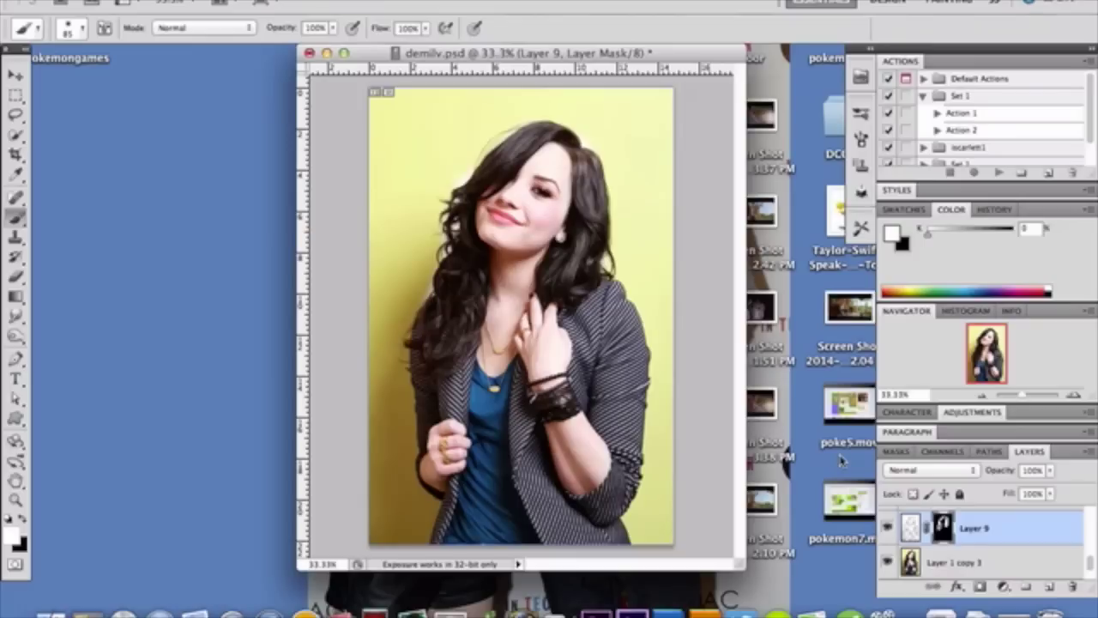
{"action": "key", "text": "super+j"}
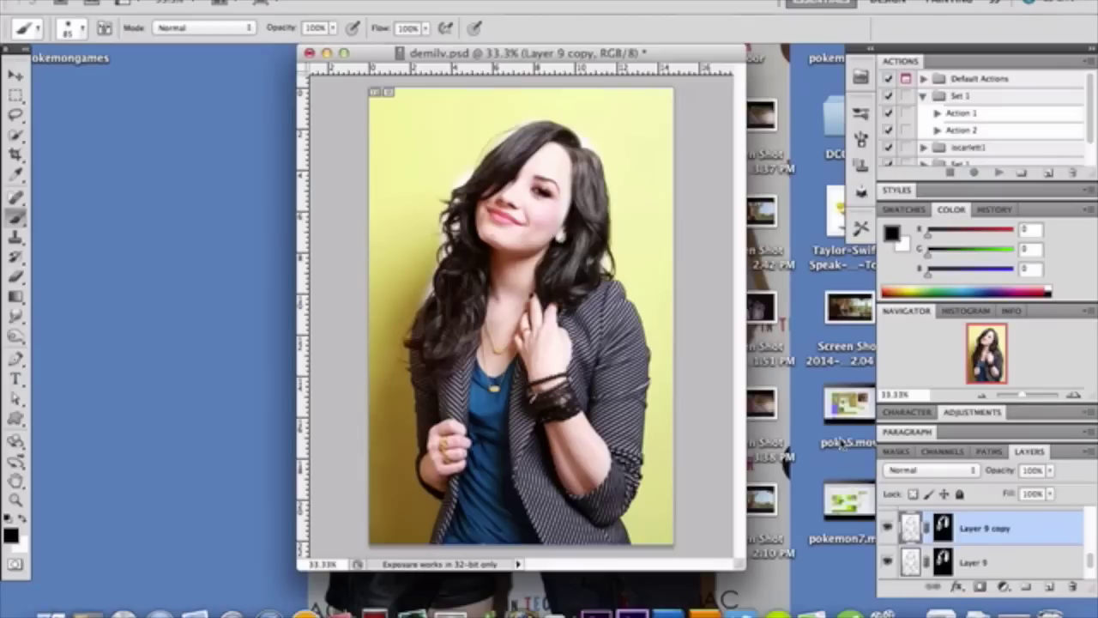
{"action": "left_click", "coordinate": [1011, 566], "text": "shift"}
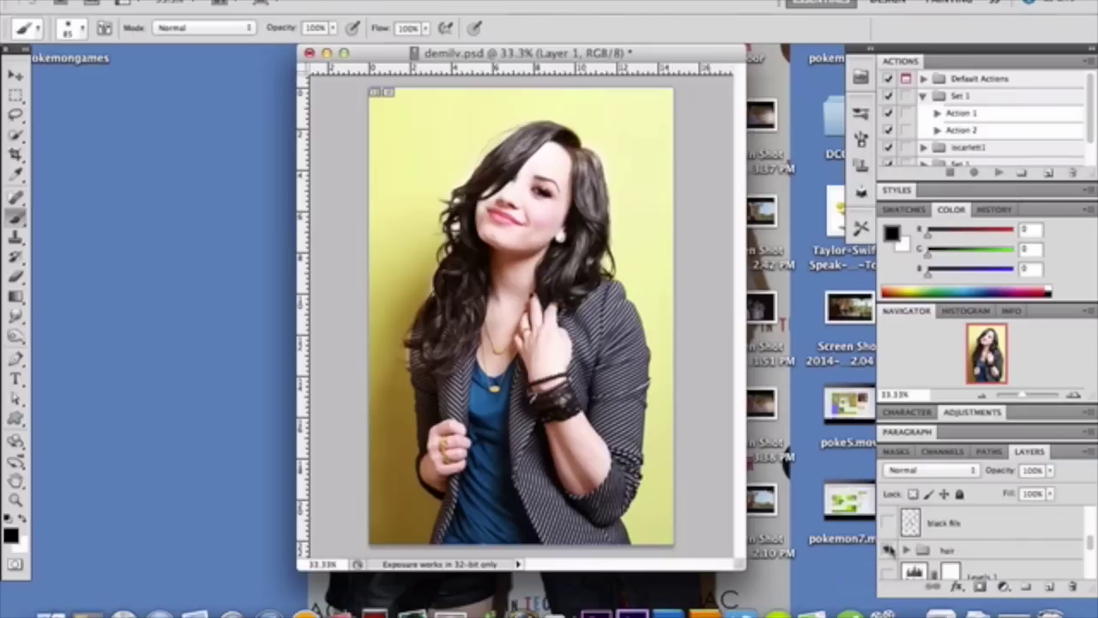
Hide the hair group and go back to Layer 1 in the layer stack
{"action": "left_click", "coordinate": [890, 550]}
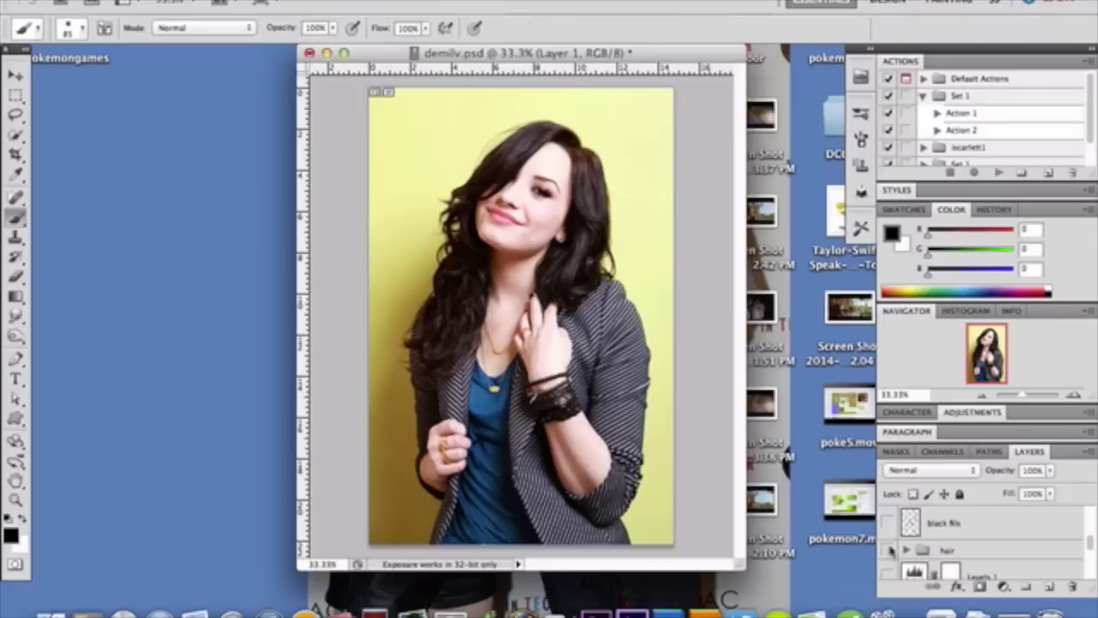
{"action": "scroll", "coordinate": [975, 561], "scroll_direction": "down", "scroll_amount": 3}
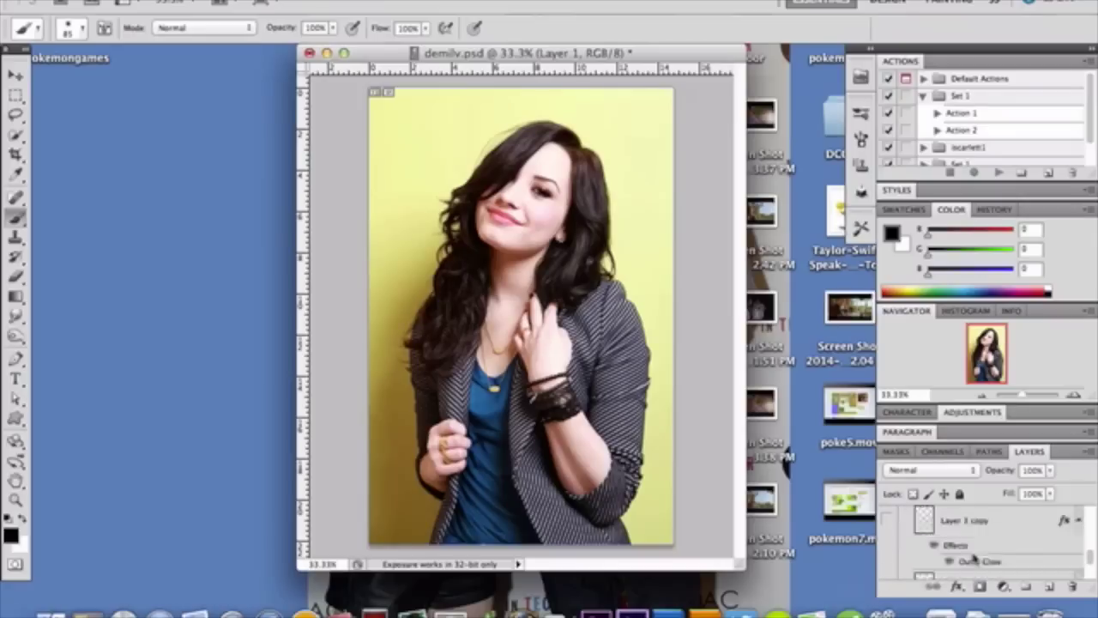
{"action": "scroll", "coordinate": [974, 553], "scroll_direction": "up", "scroll_amount": 1}
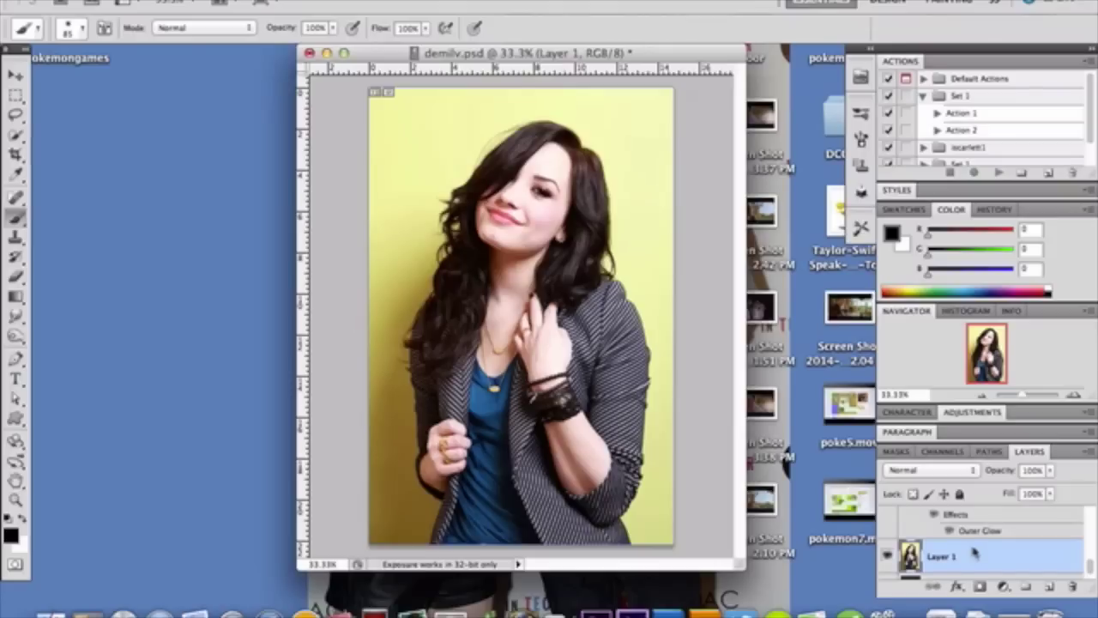
Preview the Glowing Edges filter on Layer 1 and close it without applying
{"action": "right_click", "coordinate": [997, 559]}
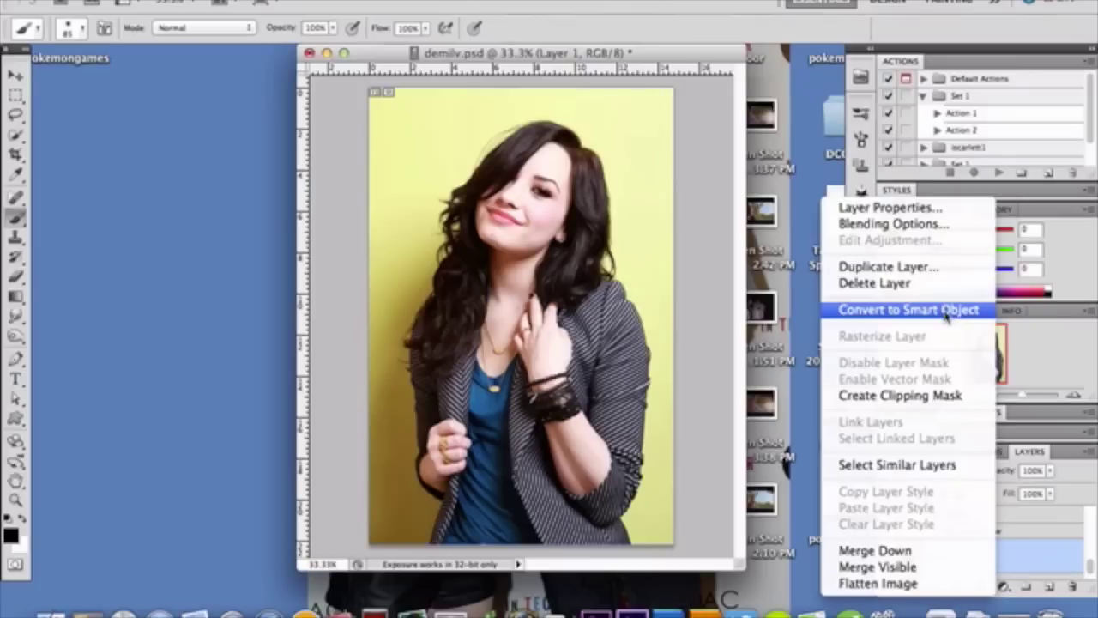
{"action": "left_click", "coordinate": [1062, 419]}
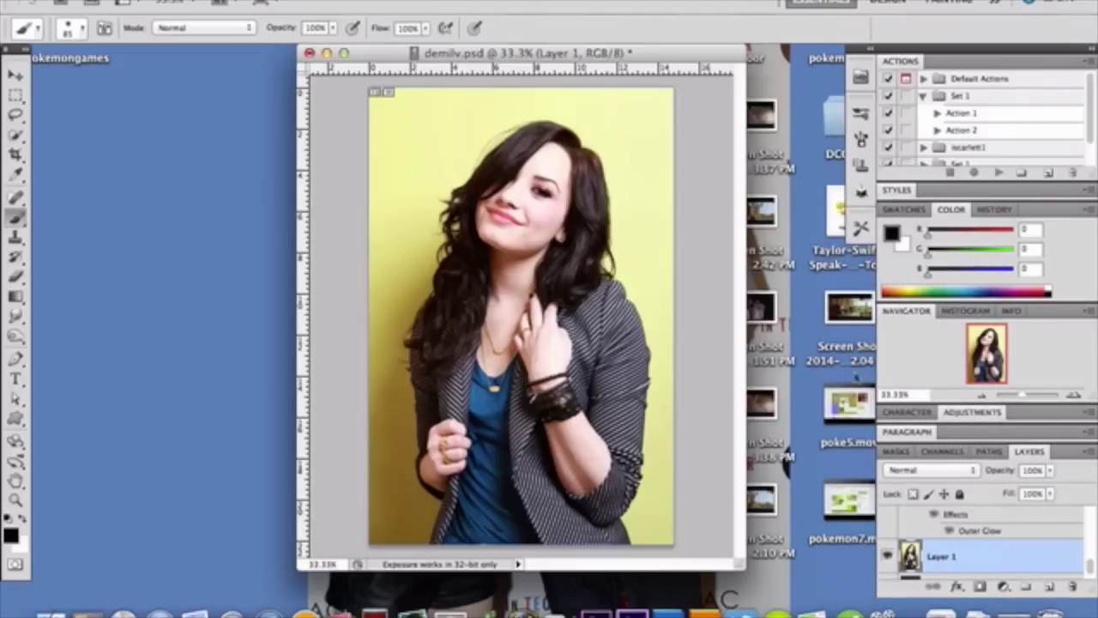
{"action": "left_click", "coordinate": [352, 2]}
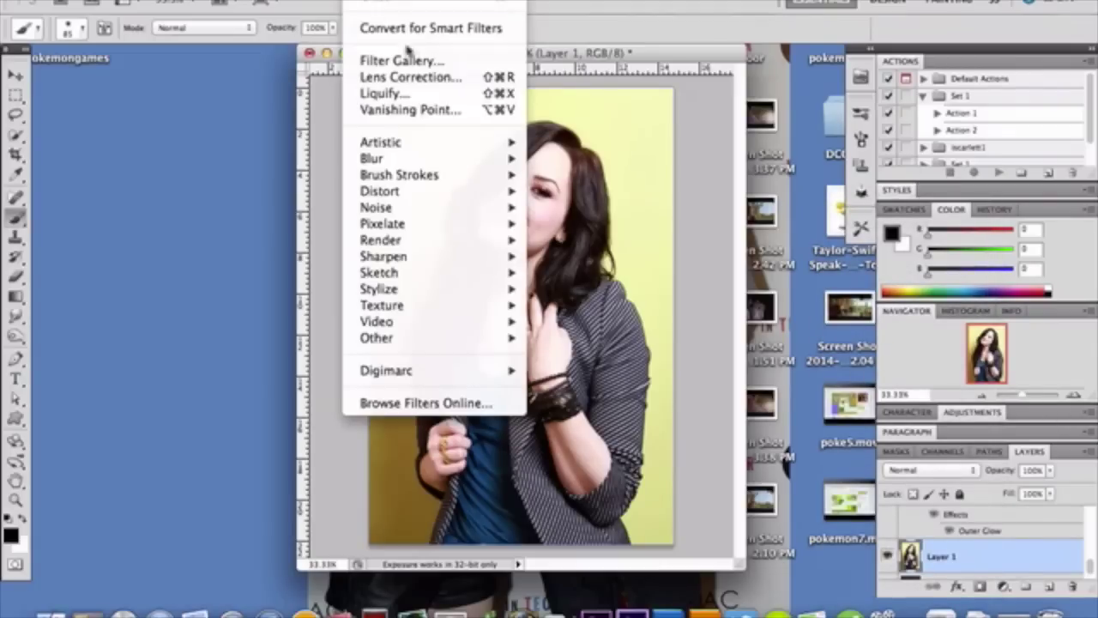
{"action": "mouse_move", "coordinate": [450, 175]}
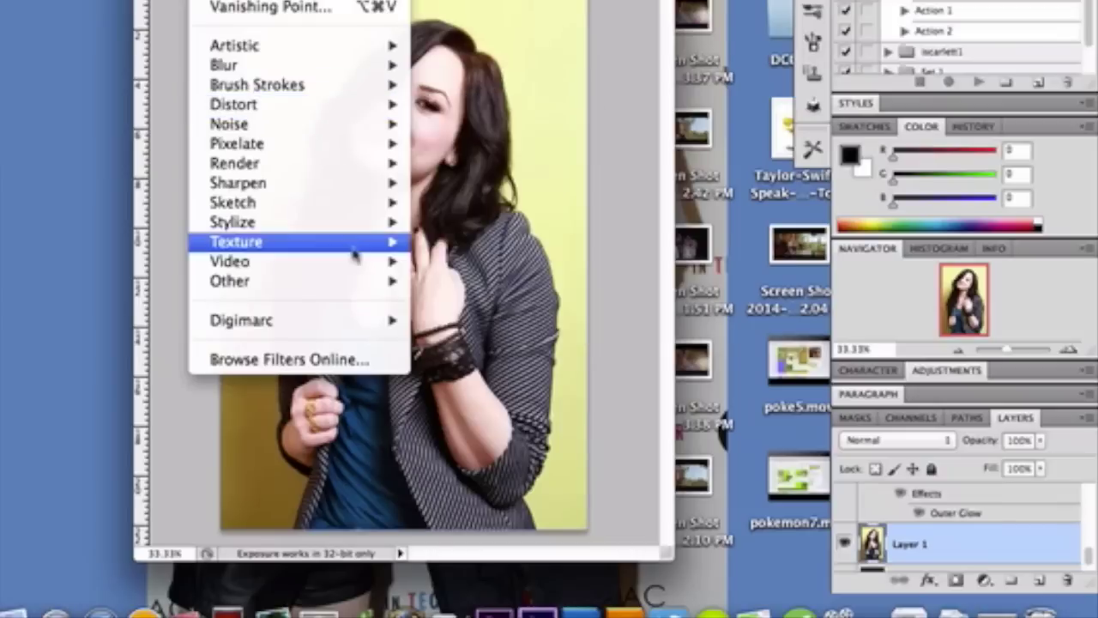
{"action": "mouse_move", "coordinate": [365, 225]}
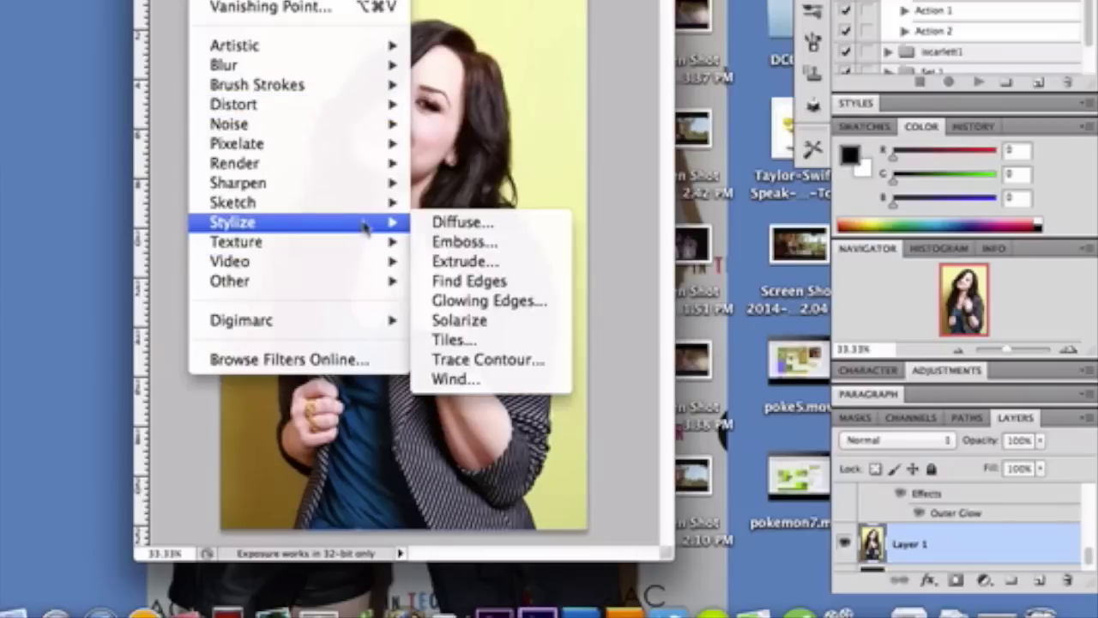
{"action": "left_click", "coordinate": [469, 301]}
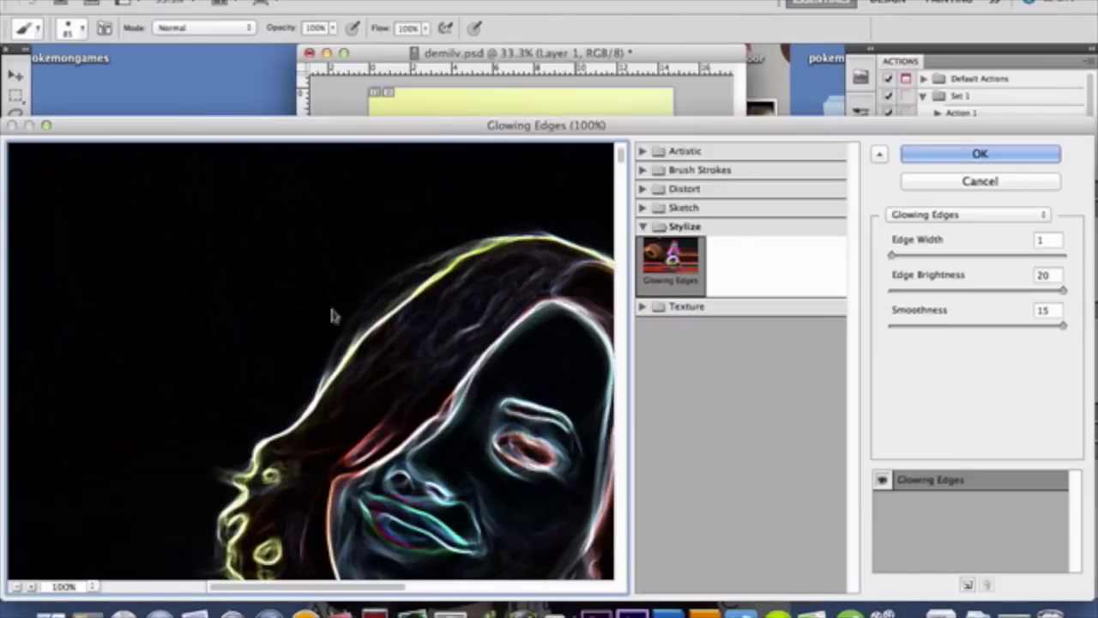
{"action": "left_click", "coordinate": [1002, 182]}
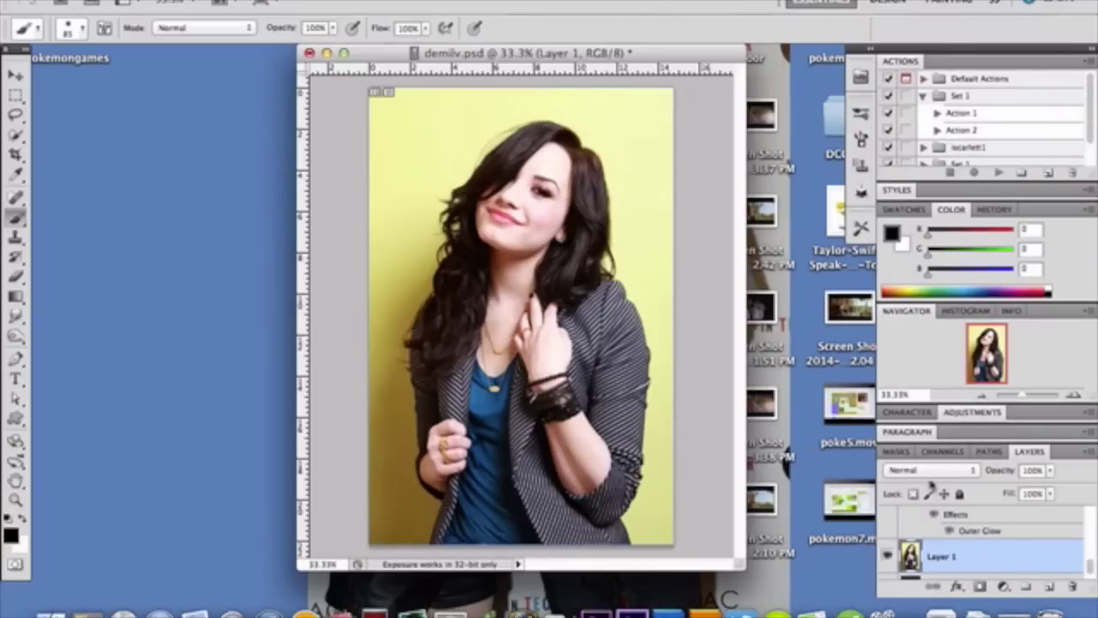
{"action": "left_click", "coordinate": [359, 1]}
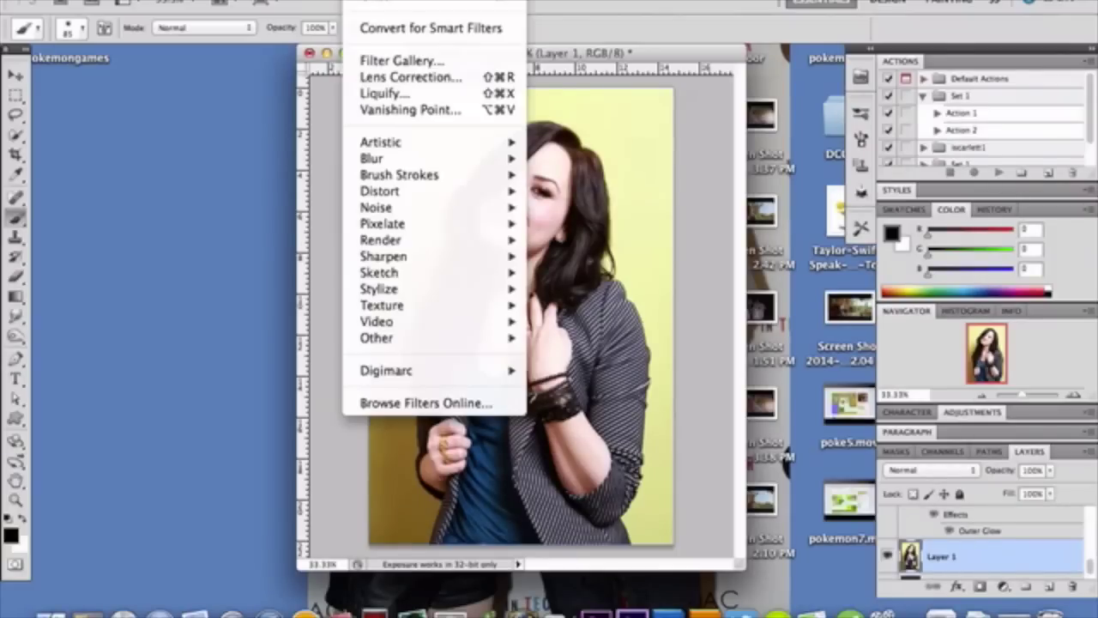
{"action": "mouse_move", "coordinate": [469, 261]}
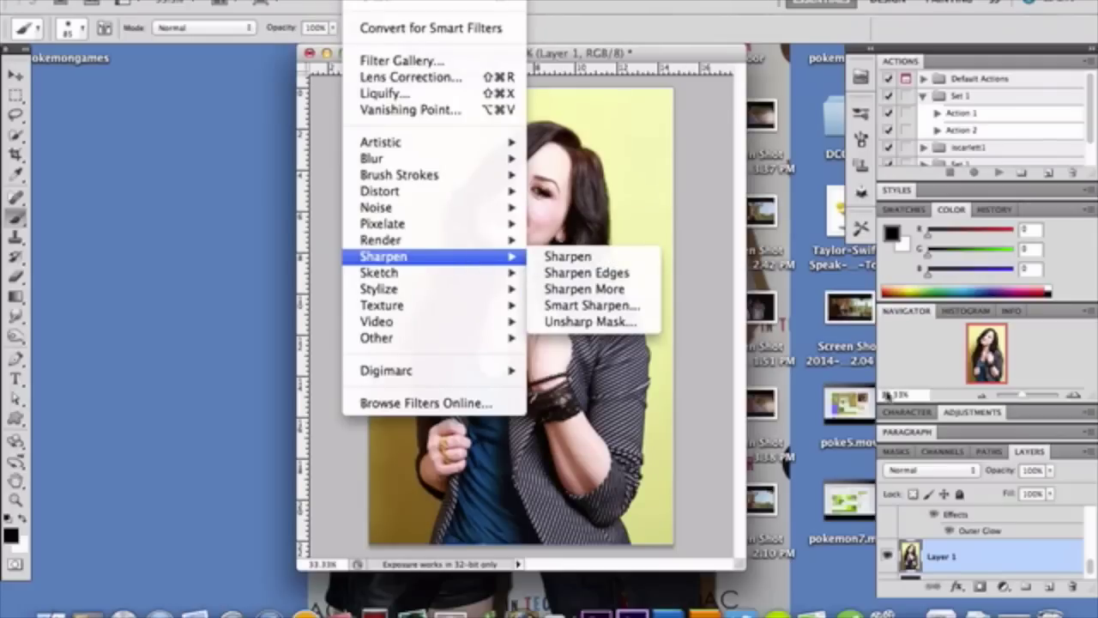
{"action": "left_click", "coordinate": [991, 562]}
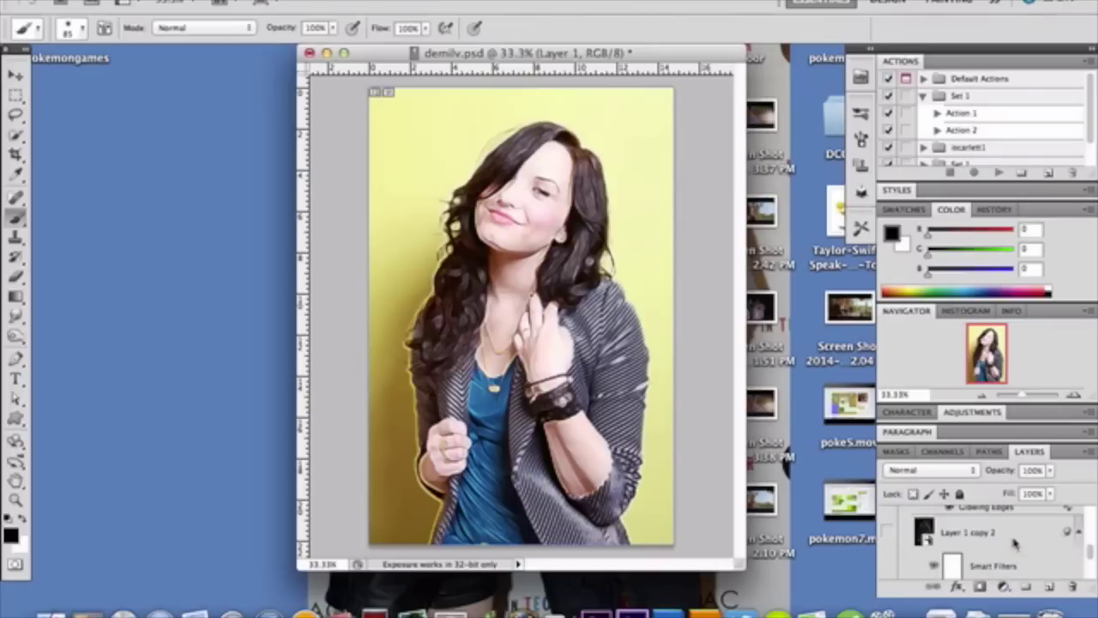
Show the Layer 1 copy 2 smart object with its glowing edges and select the fx layer inside the fx group
{"action": "left_click", "coordinate": [1015, 543]}
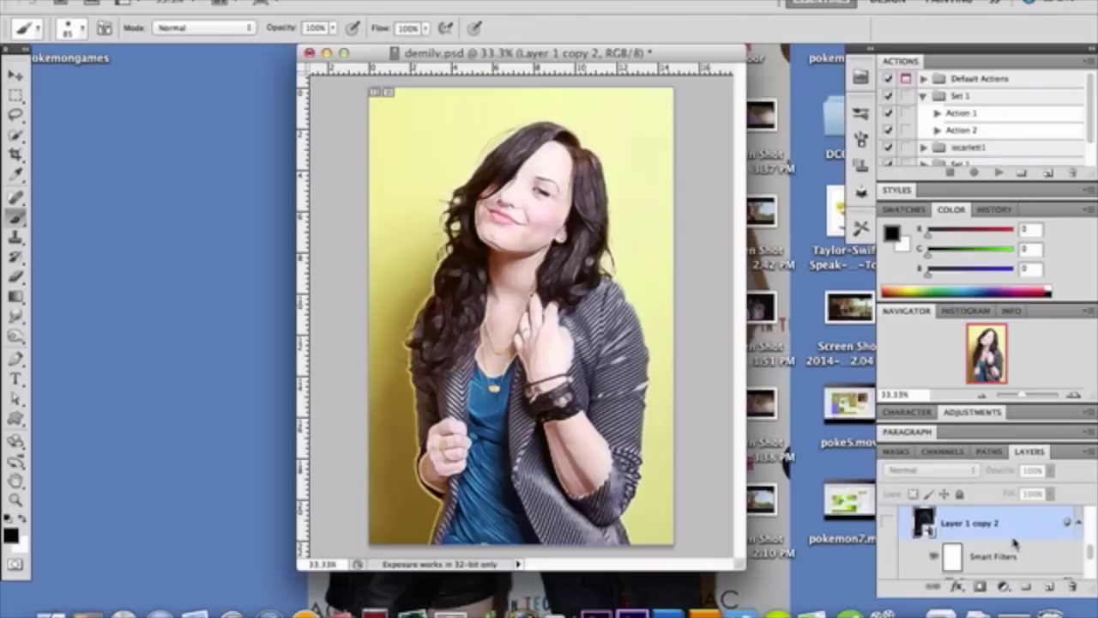
{"action": "left_click", "coordinate": [889, 522]}
{"action": "scroll", "coordinate": [959, 536], "scroll_direction": "down", "scroll_amount": 4}
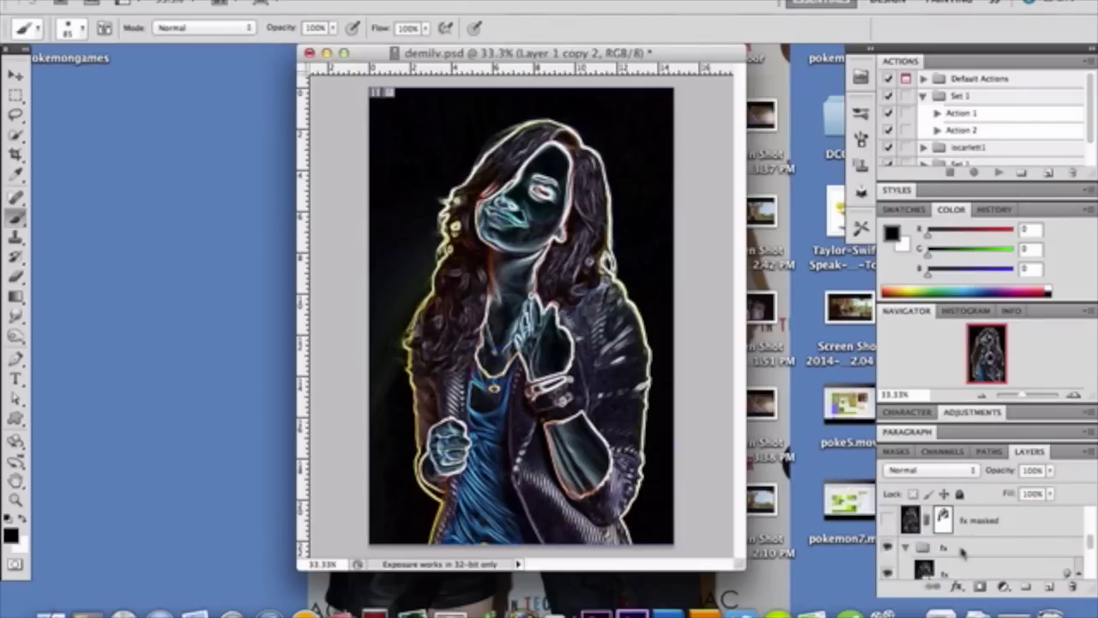
{"action": "scroll", "coordinate": [961, 553], "scroll_direction": "up", "scroll_amount": 3}
{"action": "scroll", "coordinate": [964, 554], "scroll_direction": "up", "scroll_amount": 1}
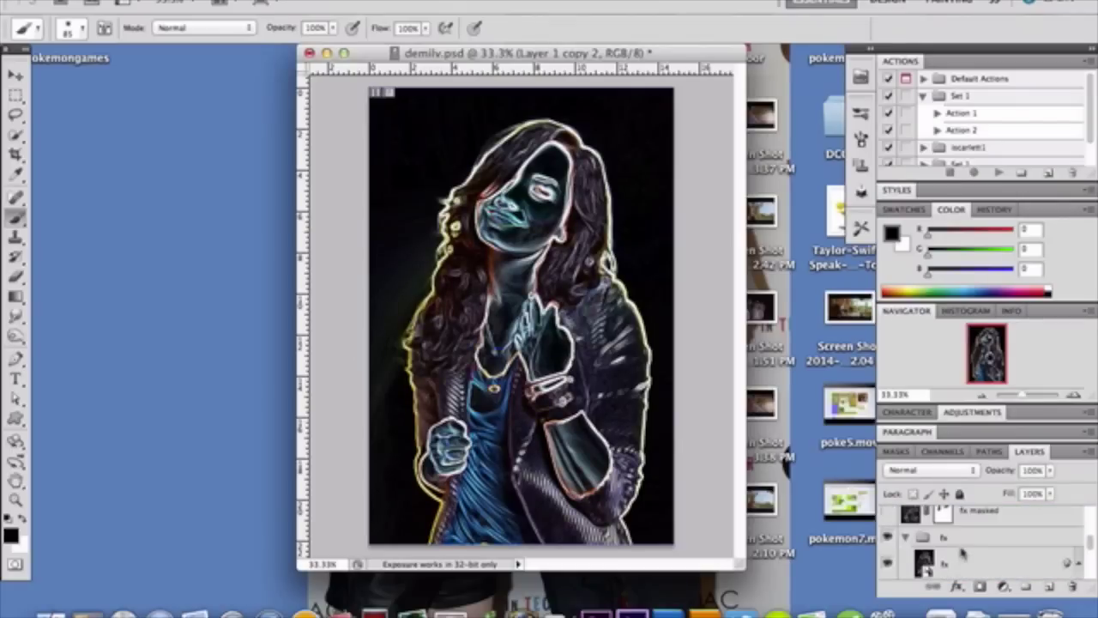
{"action": "left_click", "coordinate": [971, 562]}
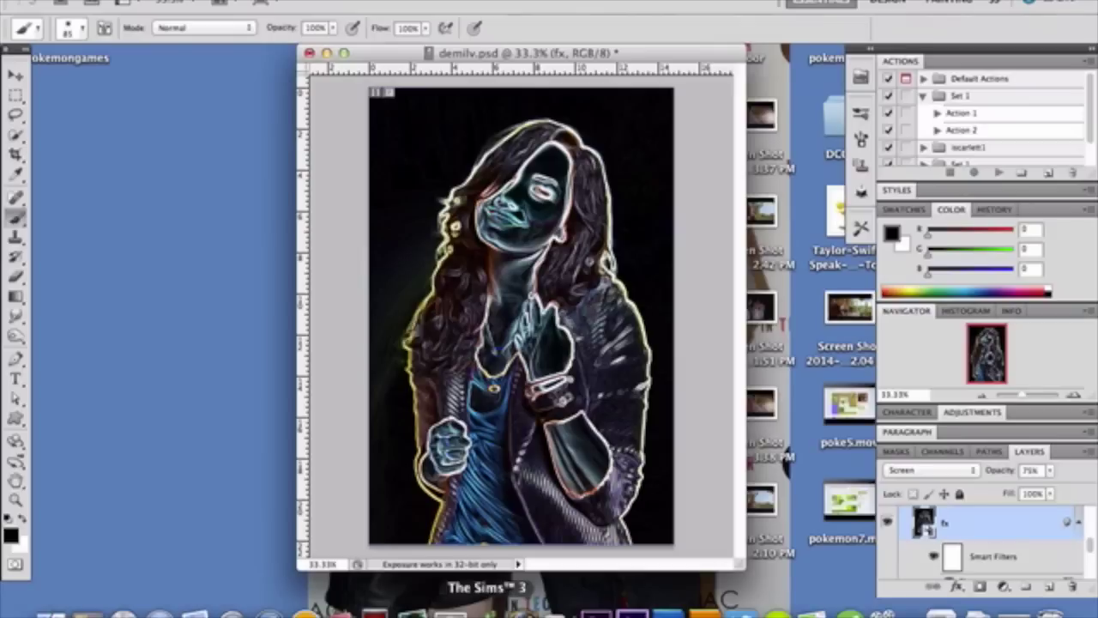
Examine the settings of the Levels 1 adjustment layer above the fx masked layer and return to the layer stack
{"action": "scroll", "coordinate": [959, 545], "scroll_direction": "up", "scroll_amount": 4}
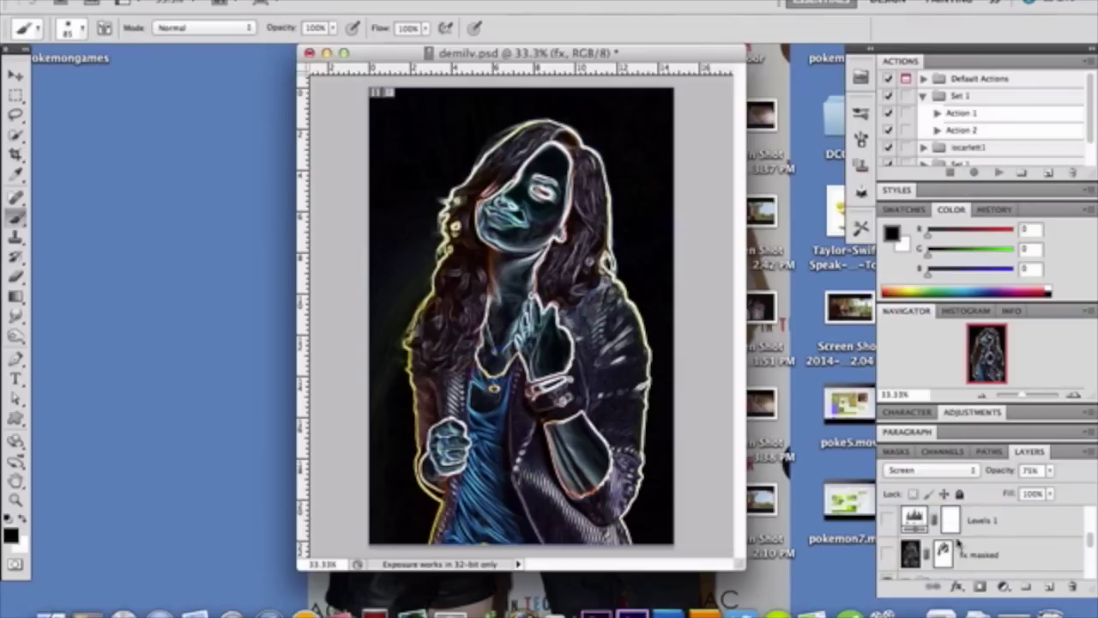
{"action": "double_click", "coordinate": [915, 520]}
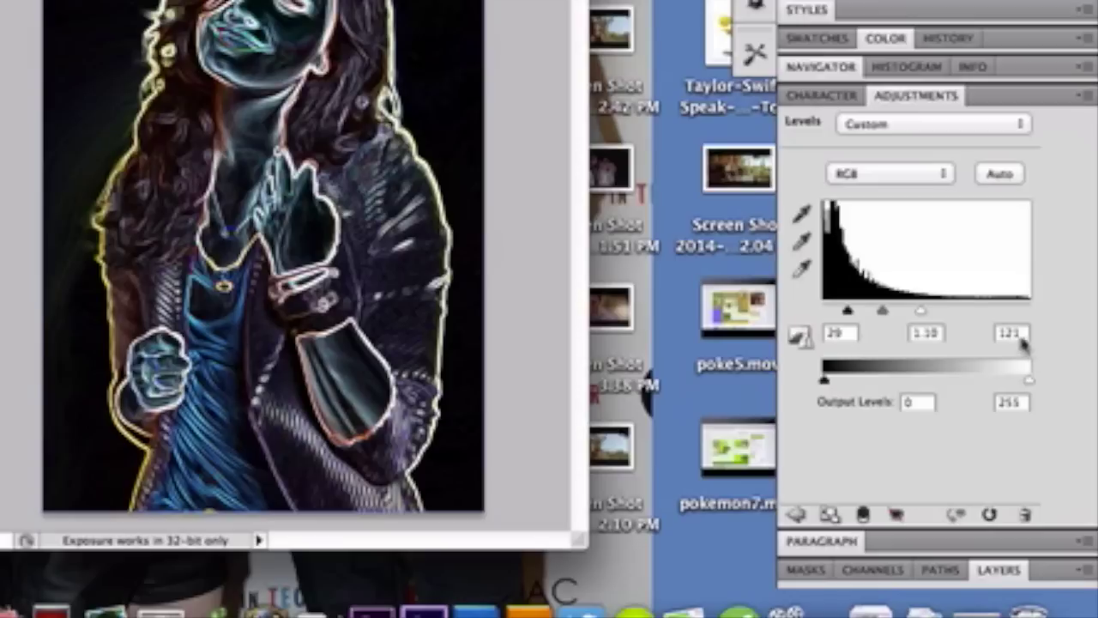
{"action": "left_click", "coordinate": [1011, 574]}
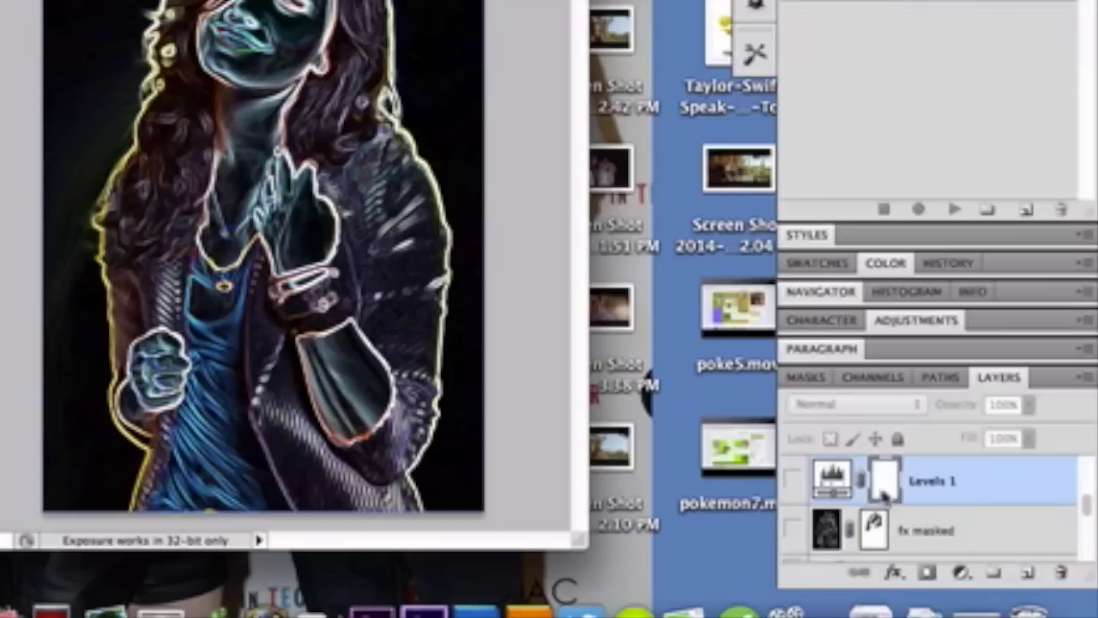
Show the Levels 1 and Black & White 1 adjustment layers above the glowing-edges layers
{"action": "left_click", "coordinate": [793, 479]}
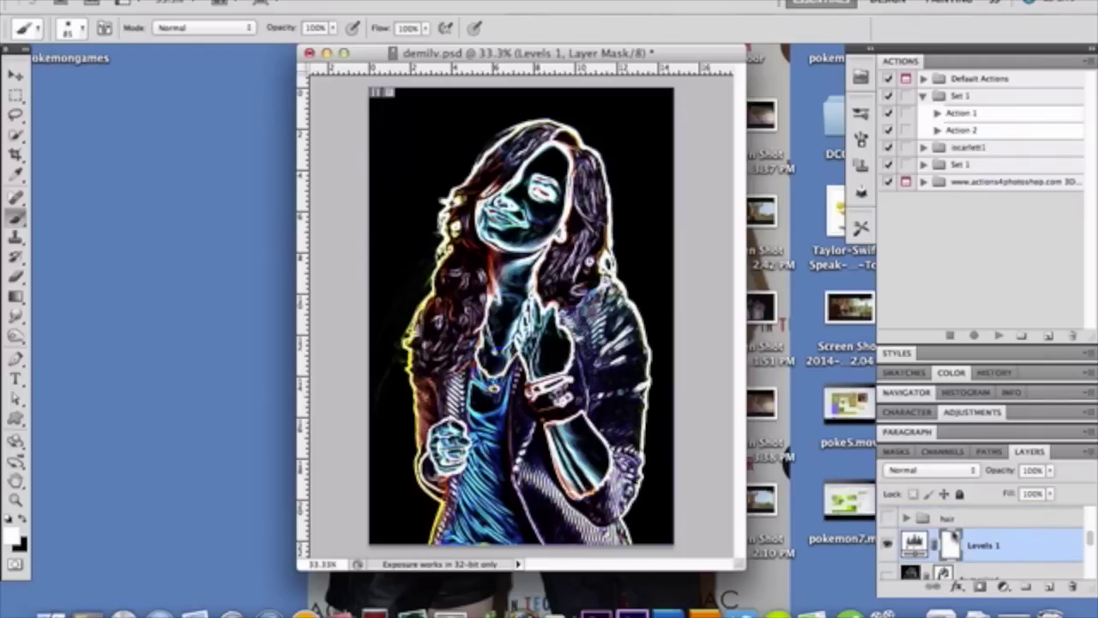
{"action": "scroll", "coordinate": [954, 536], "scroll_direction": "up", "scroll_amount": 2}
{"action": "scroll", "coordinate": [954, 536], "scroll_direction": "up", "scroll_amount": 5}
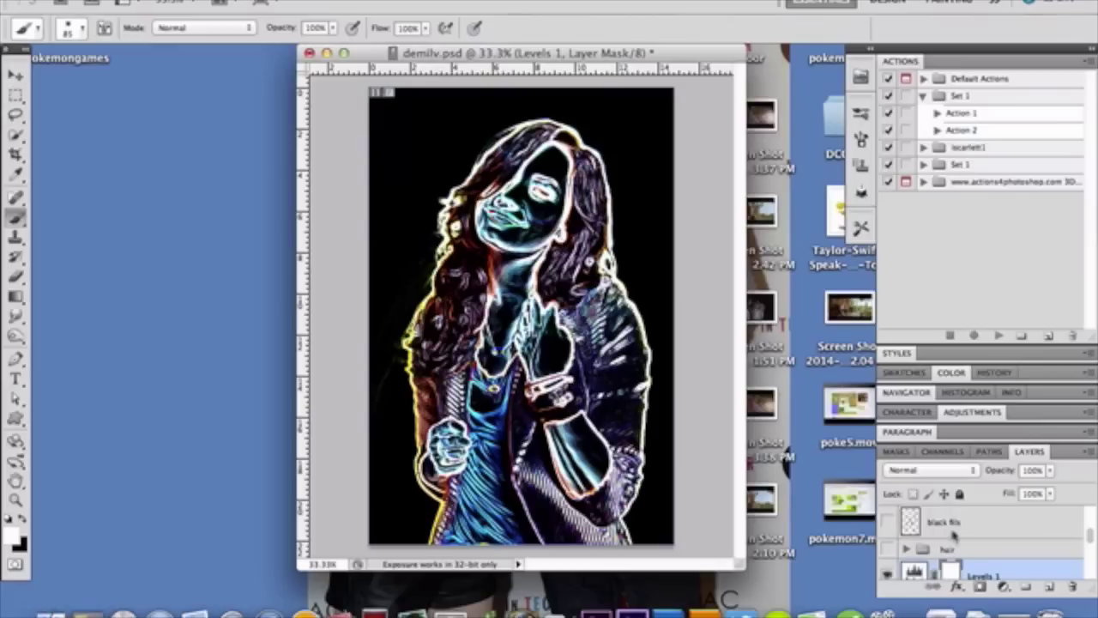
{"action": "scroll", "coordinate": [952, 533], "scroll_direction": "down", "scroll_amount": 6}
{"action": "scroll", "coordinate": [952, 534], "scroll_direction": "down", "scroll_amount": 4}
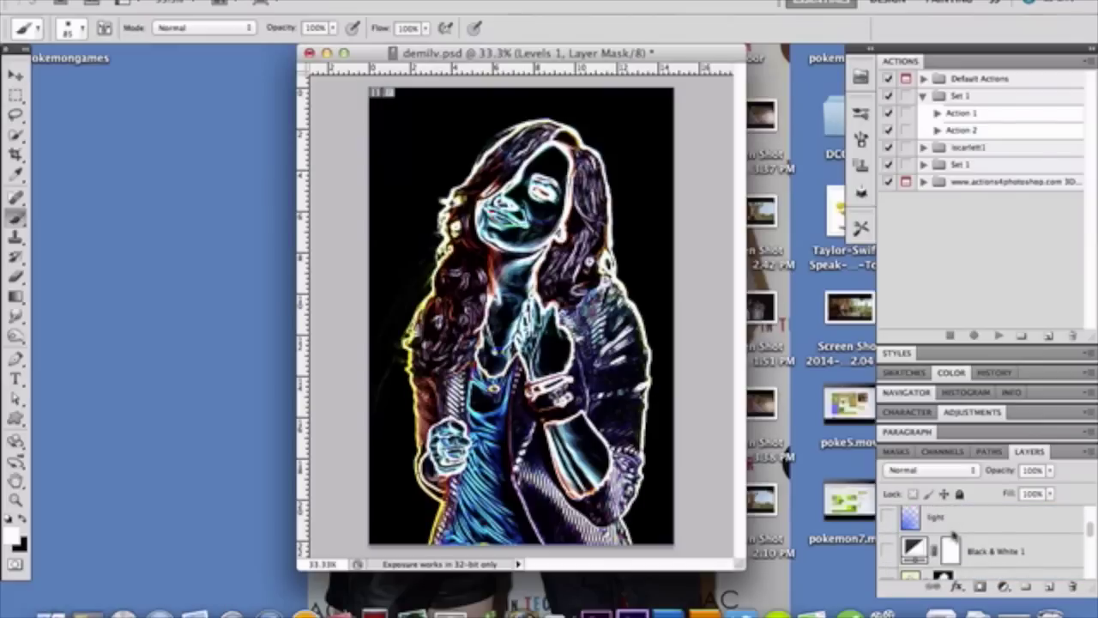
{"action": "left_click", "coordinate": [890, 550]}
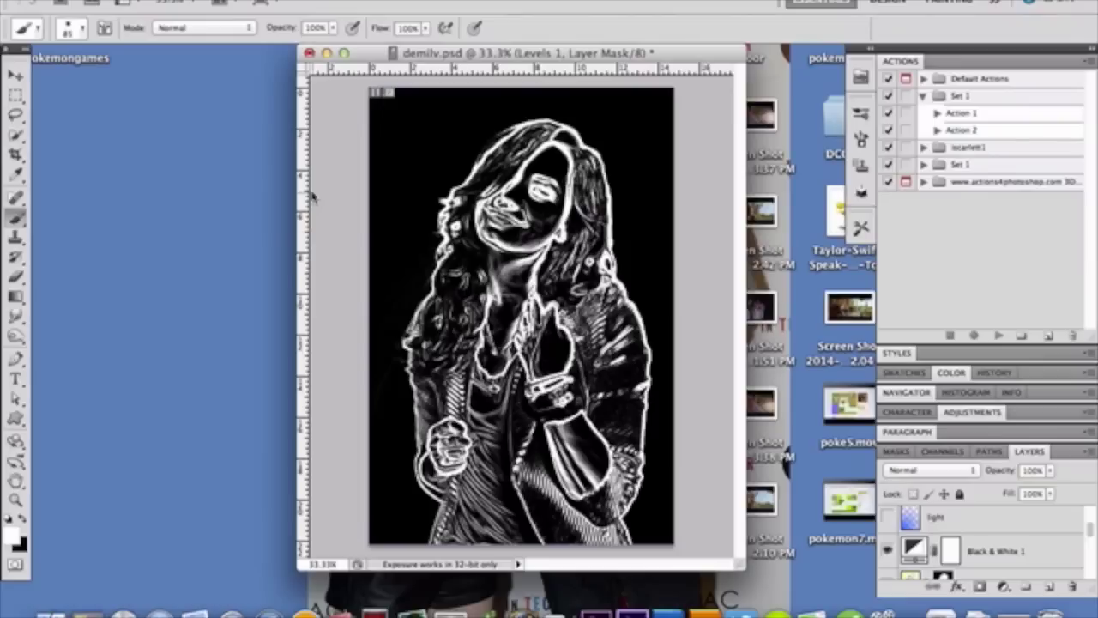
{"action": "scroll", "coordinate": [949, 545], "scroll_direction": "down", "scroll_amount": 5}
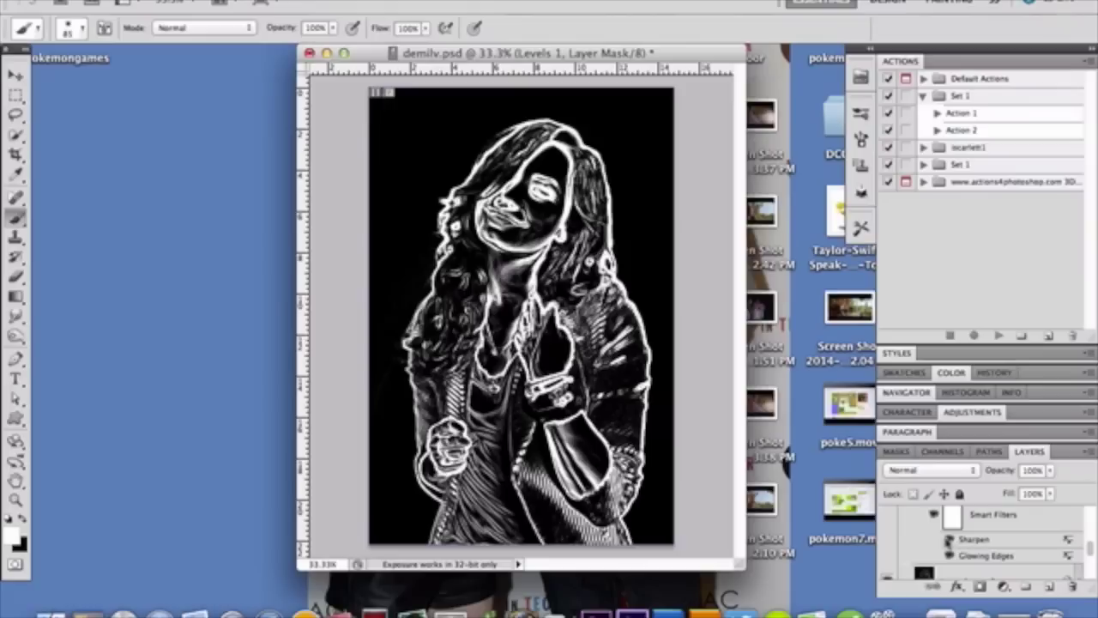
{"action": "double_click", "coordinate": [1067, 558]}
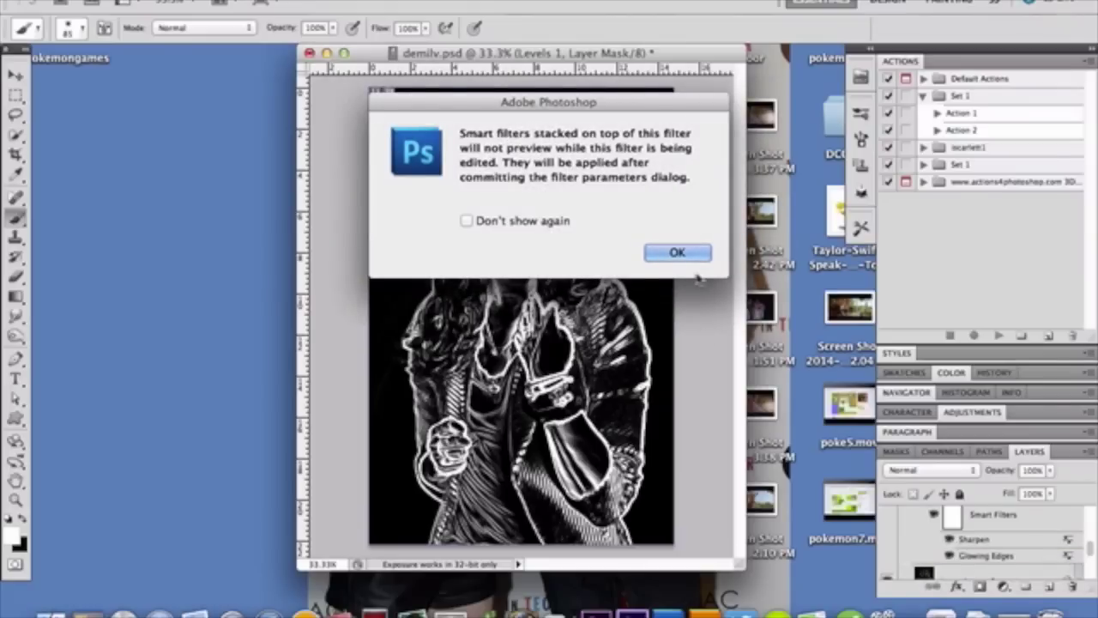
{"action": "key", "text": "Return"}
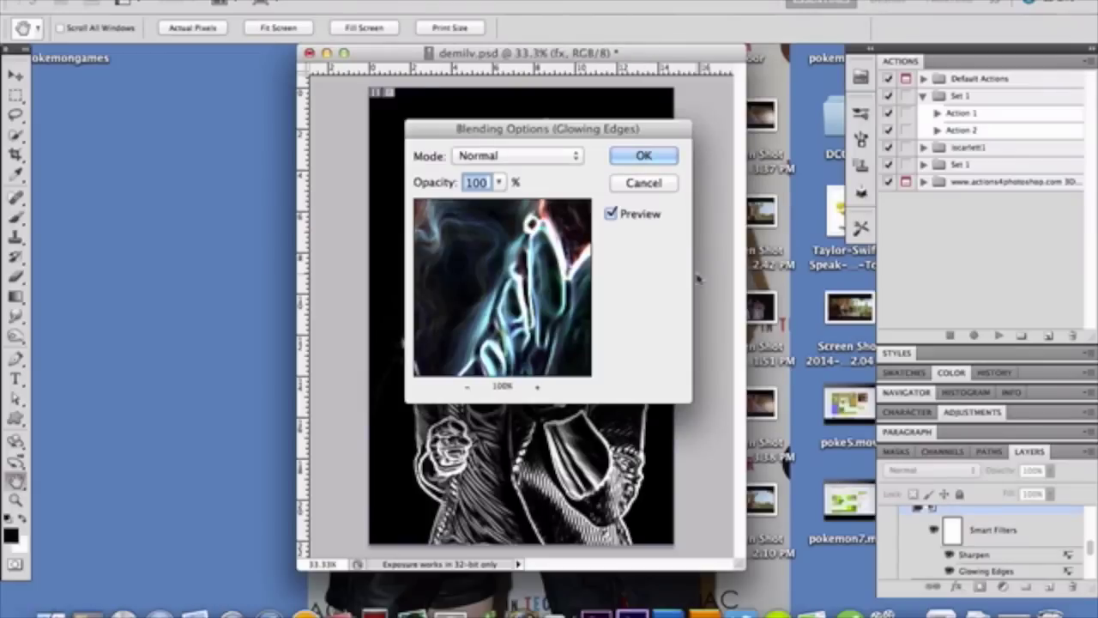
{"action": "left_click", "coordinate": [644, 183]}
Open the Glowing Edges smart filter settings of the fx layer, review them and accept them as they are
{"action": "scroll", "coordinate": [996, 531], "scroll_direction": "up", "scroll_amount": 2}
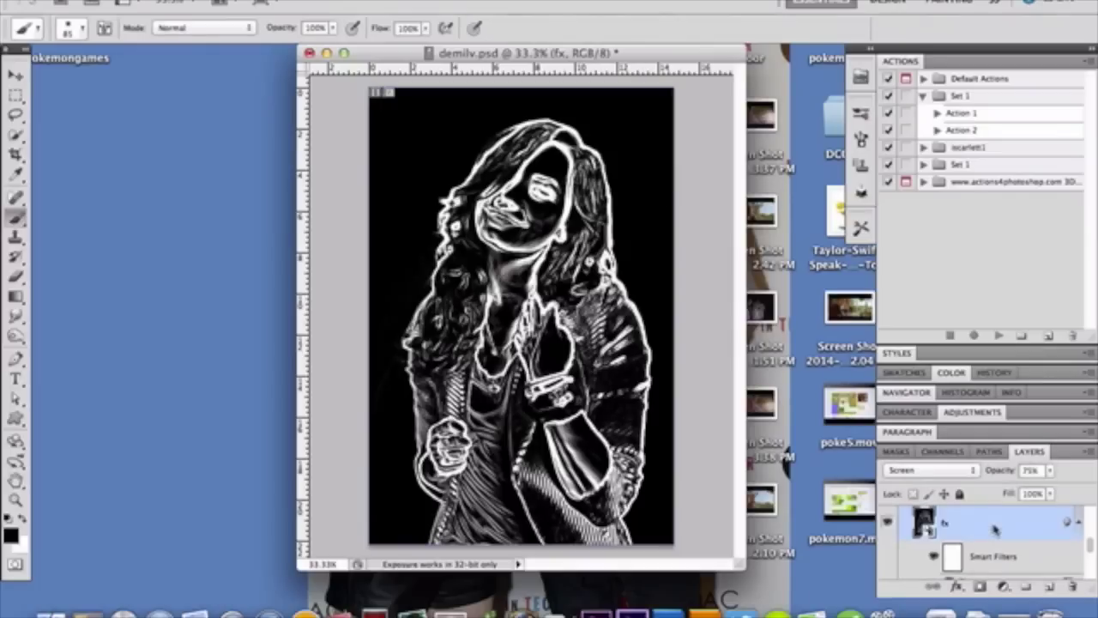
{"action": "scroll", "coordinate": [995, 530], "scroll_direction": "down", "scroll_amount": 2}
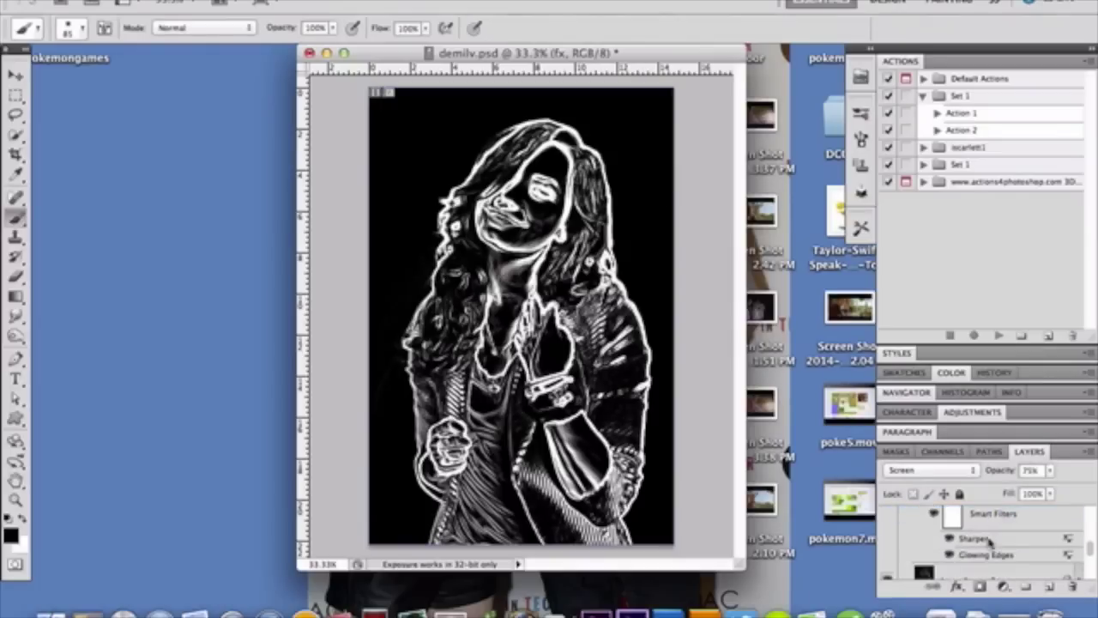
{"action": "double_click", "coordinate": [989, 556]}
{"action": "left_click", "coordinate": [687, 257]}
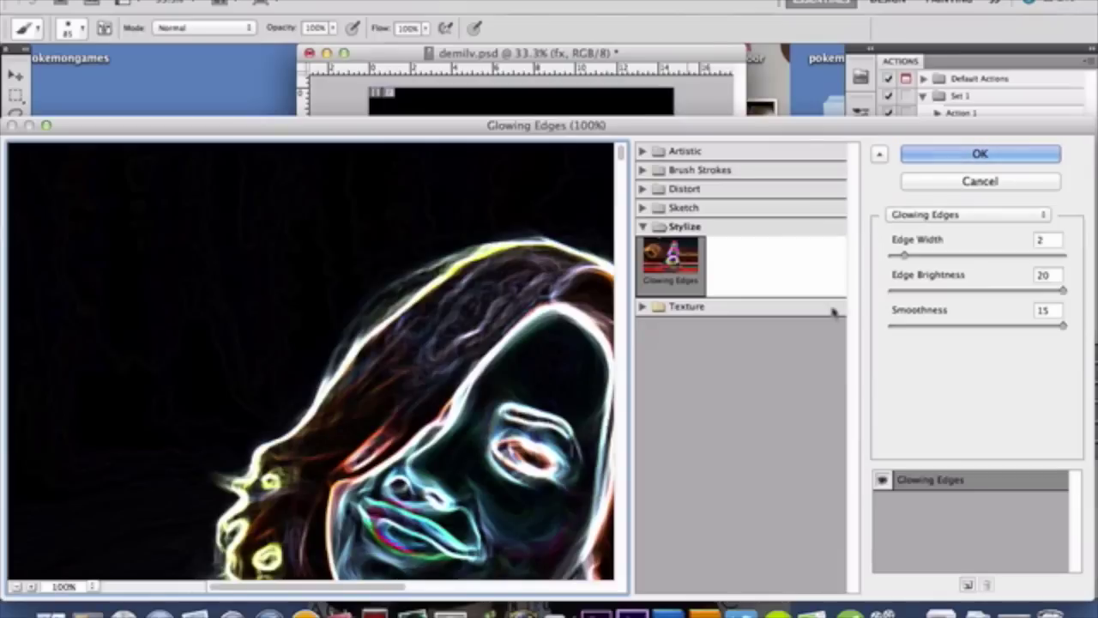
{"action": "key", "text": "Return"}
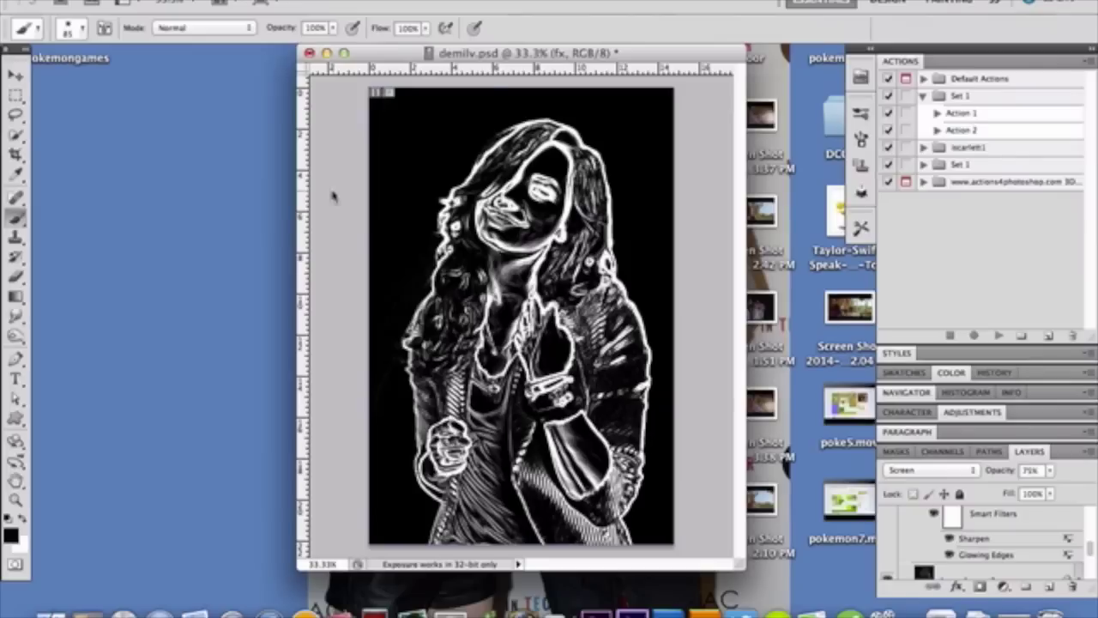
Hide the Levels 1 and Black & White 1 adjustment layers
{"action": "scroll", "coordinate": [936, 545], "scroll_direction": "up", "scroll_amount": 1}
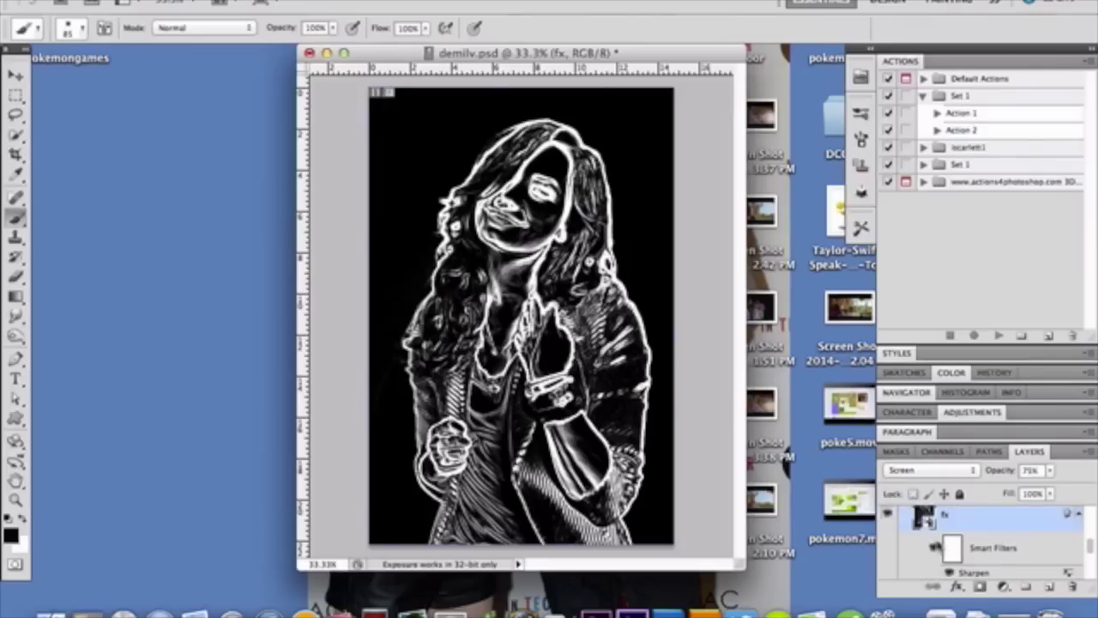
{"action": "scroll", "coordinate": [929, 518], "scroll_direction": "down", "scroll_amount": 3}
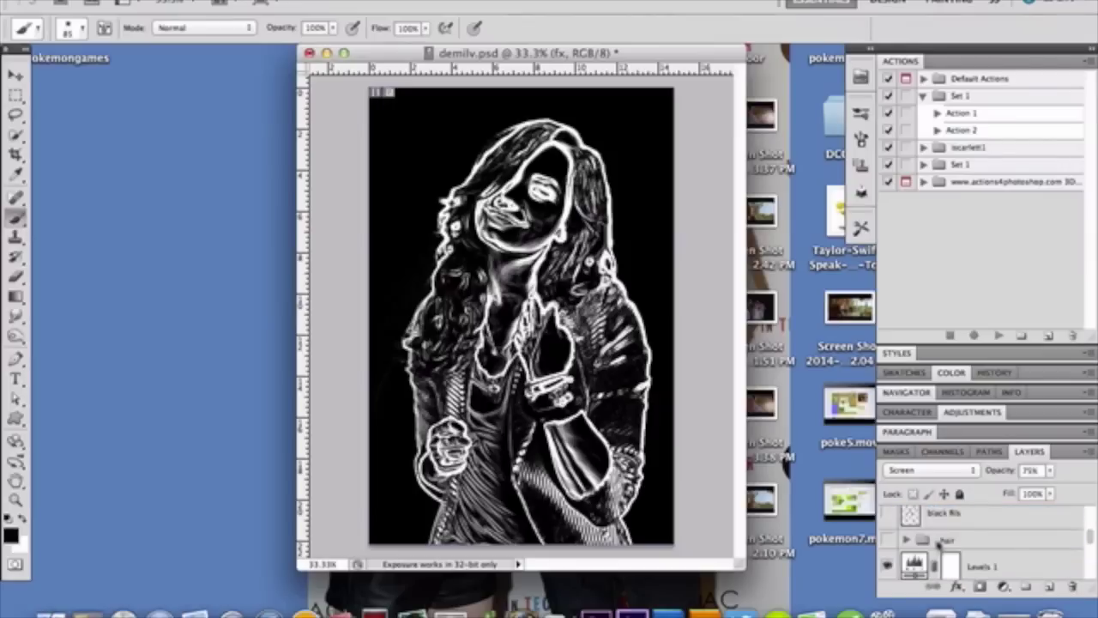
{"action": "left_click", "coordinate": [888, 566]}
{"action": "scroll", "coordinate": [888, 571], "scroll_direction": "down", "scroll_amount": 1}
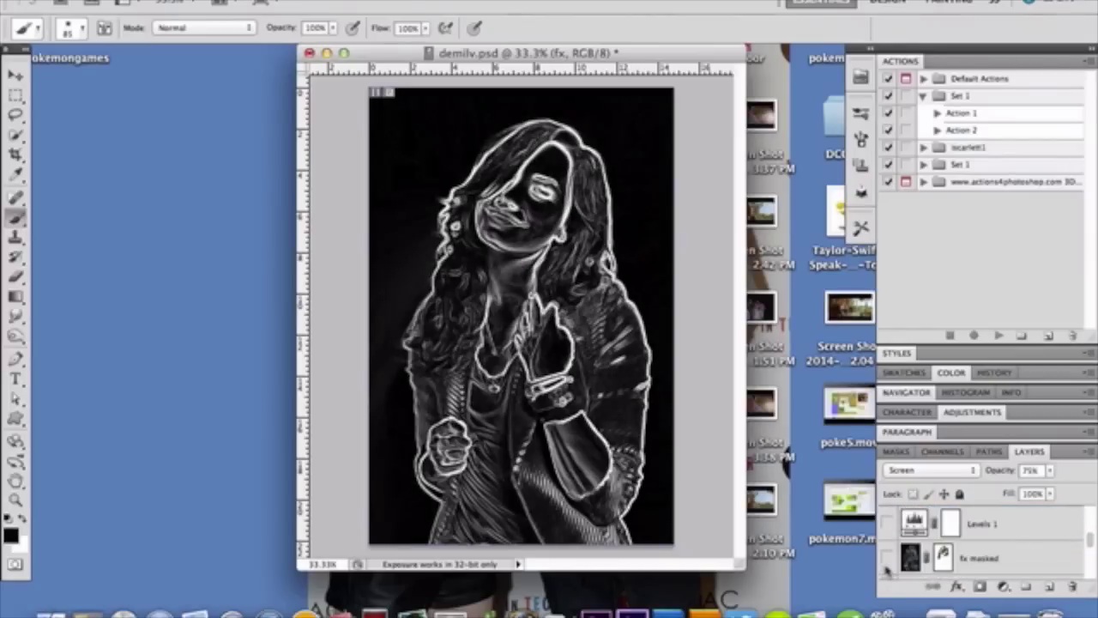
{"action": "scroll", "coordinate": [888, 566], "scroll_direction": "up", "scroll_amount": 3}
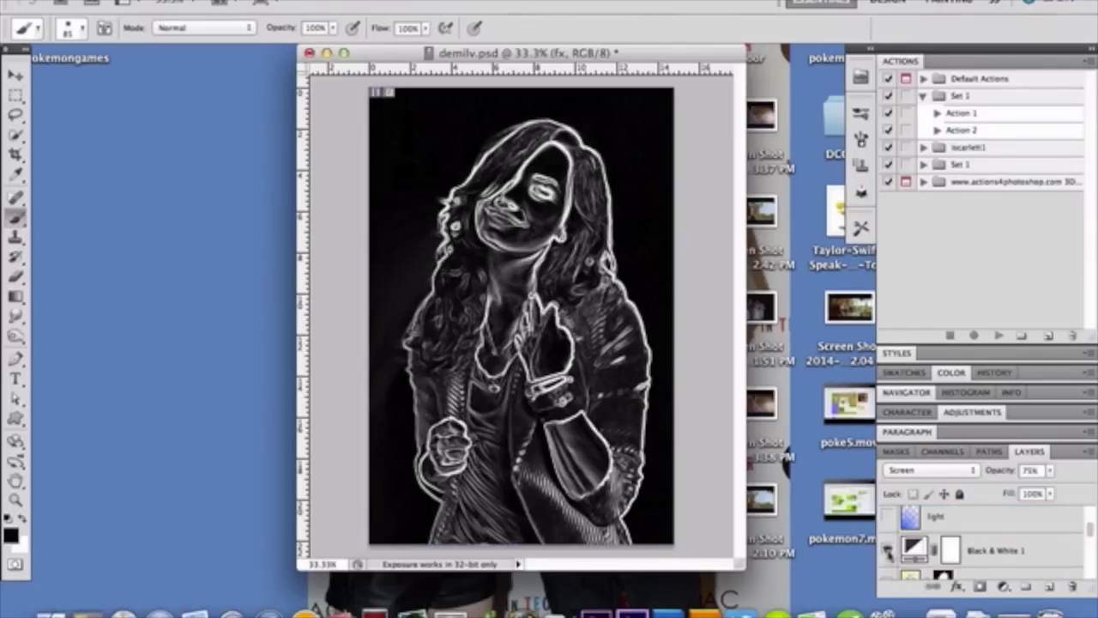
{"action": "left_click", "coordinate": [890, 550]}
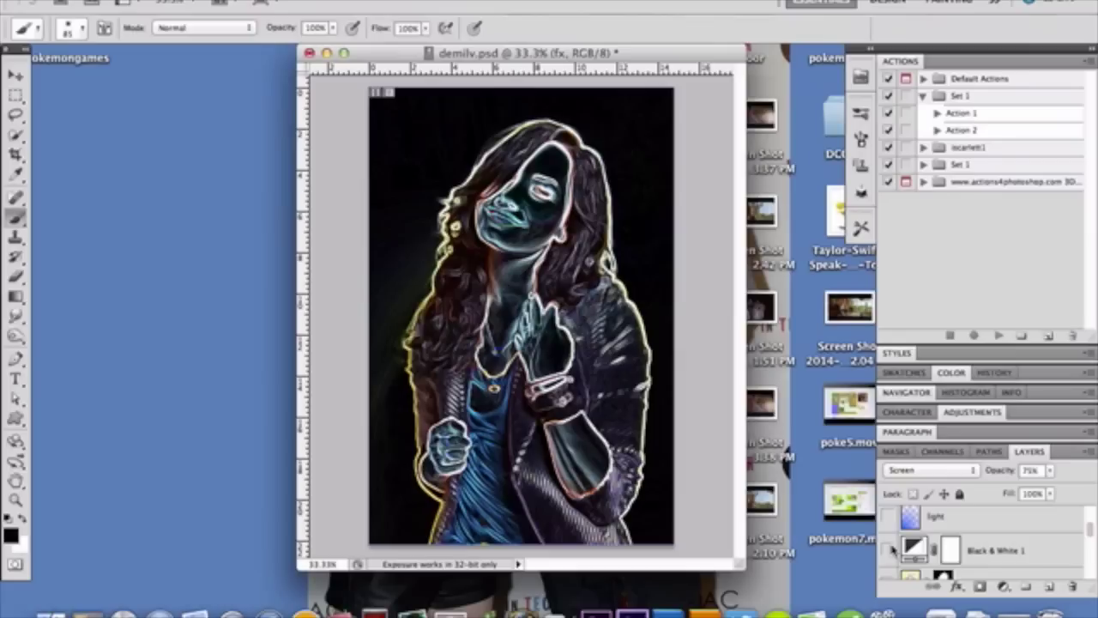
Select the fx masked layer directly beneath Levels 1
{"action": "scroll", "coordinate": [893, 548], "scroll_direction": "down", "scroll_amount": 4}
{"action": "scroll", "coordinate": [893, 547], "scroll_direction": "down", "scroll_amount": 2}
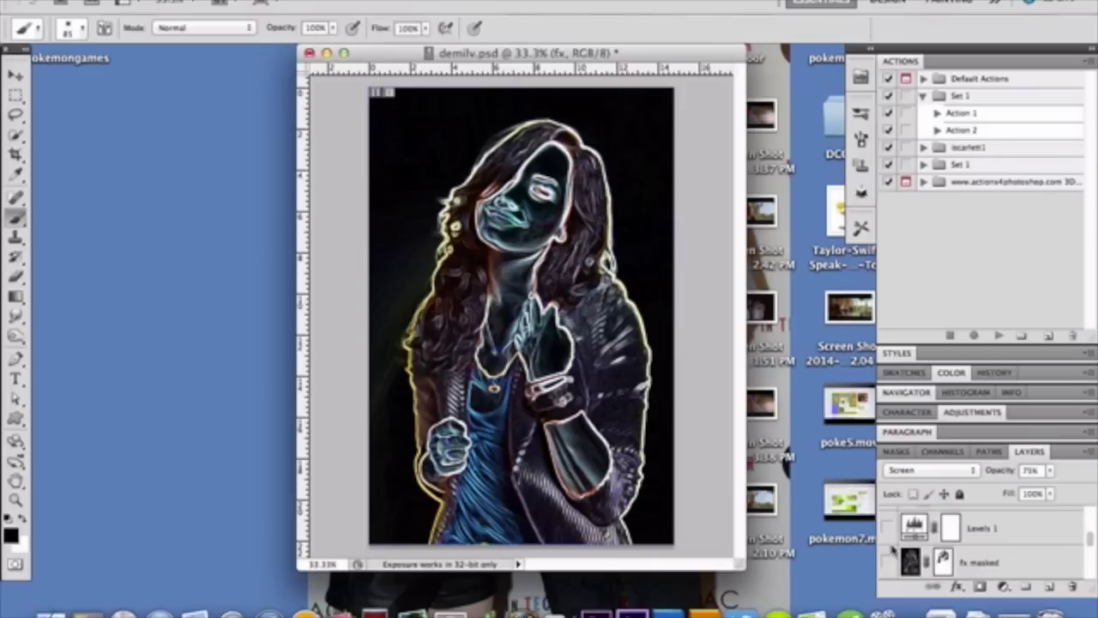
{"action": "left_click", "coordinate": [1007, 560]}
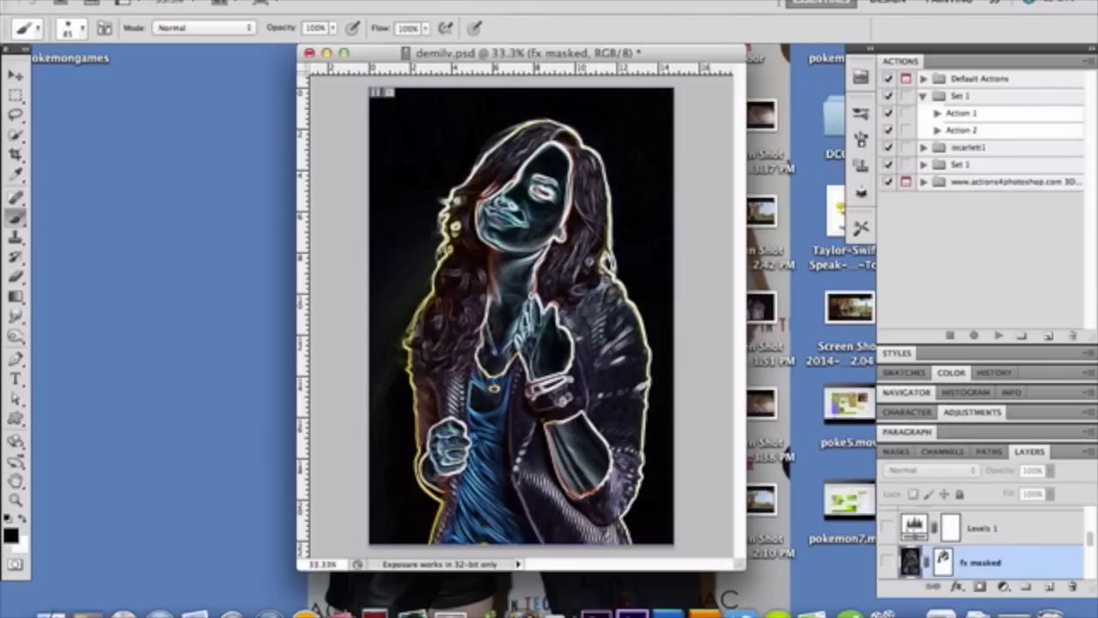
{"action": "left_click", "coordinate": [656, 0]}
{"action": "left_click", "coordinate": [657, 0]}
Look through the layers and smart filters in the fx group and the glow group below it
{"action": "scroll", "coordinate": [957, 562], "scroll_direction": "down", "scroll_amount": 1}
{"action": "scroll", "coordinate": [956, 562], "scroll_direction": "down", "scroll_amount": 1}
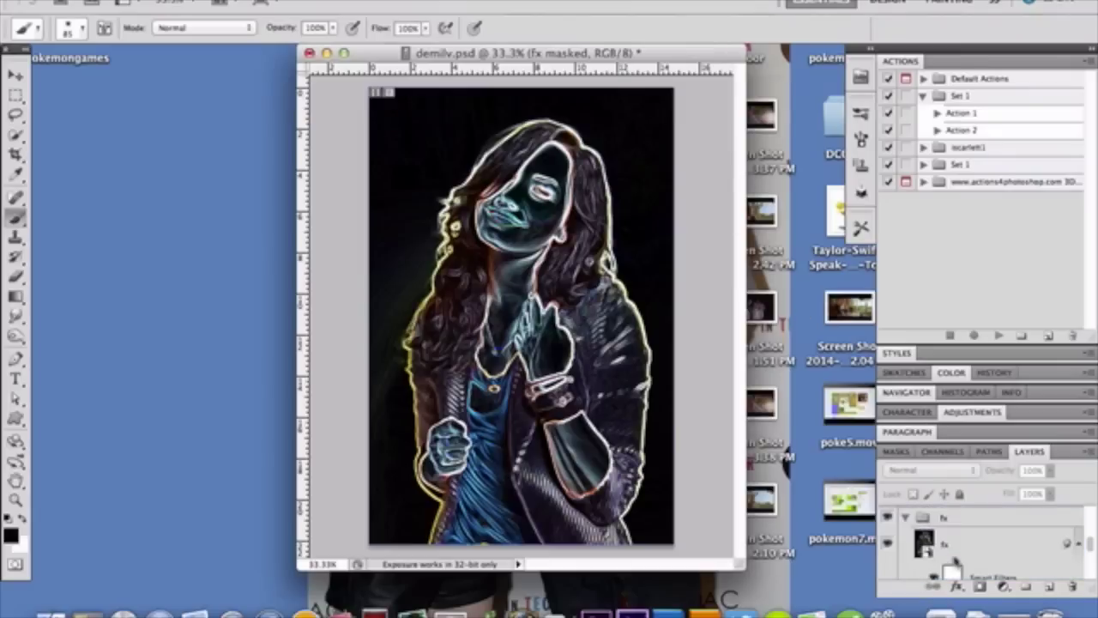
{"action": "scroll", "coordinate": [955, 560], "scroll_direction": "down", "scroll_amount": 3}
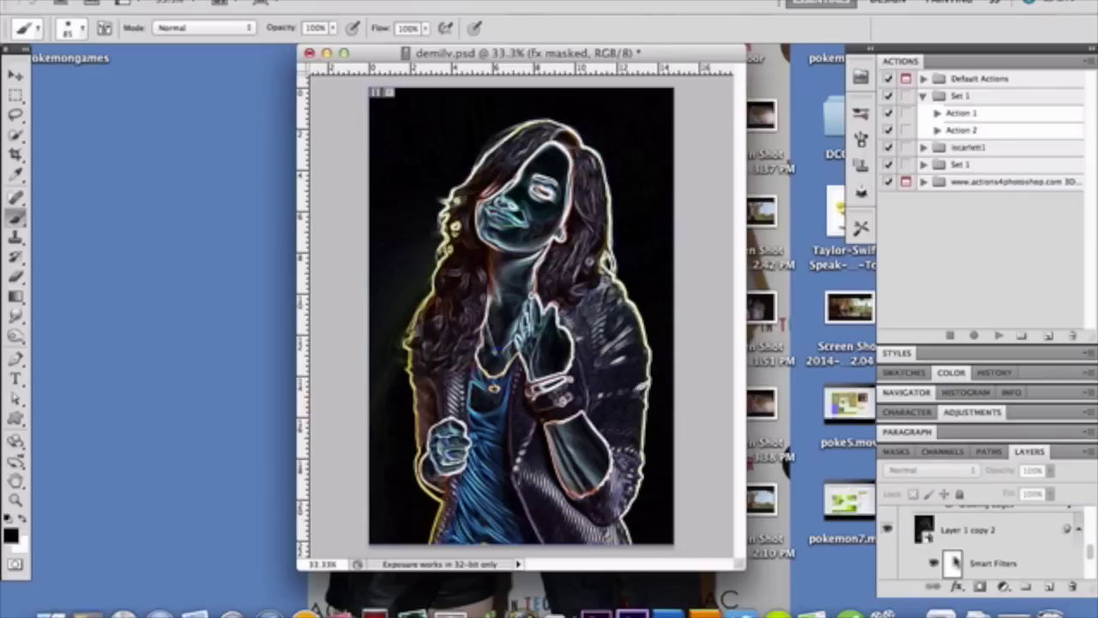
{"action": "scroll", "coordinate": [911, 558], "scroll_direction": "down", "scroll_amount": 3}
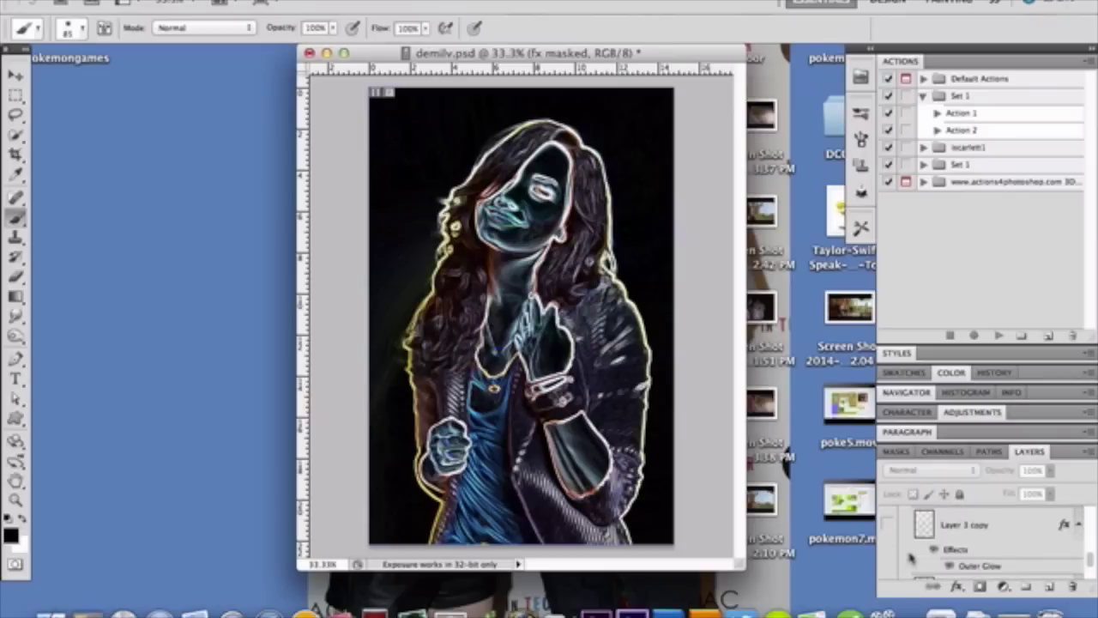
{"action": "scroll", "coordinate": [911, 558], "scroll_direction": "down", "scroll_amount": 2}
{"action": "scroll", "coordinate": [910, 557], "scroll_direction": "up", "scroll_amount": 4}
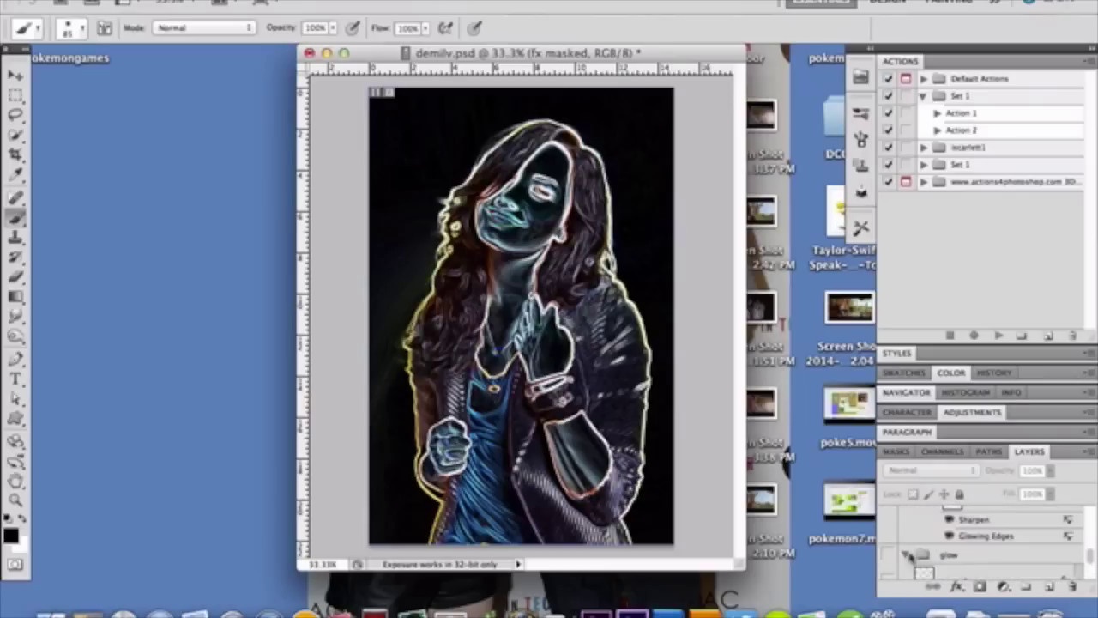
Make the hair group and the Black & White 1 and Levels 1 adjustment layers visible
{"action": "scroll", "coordinate": [907, 556], "scroll_direction": "down", "scroll_amount": 2}
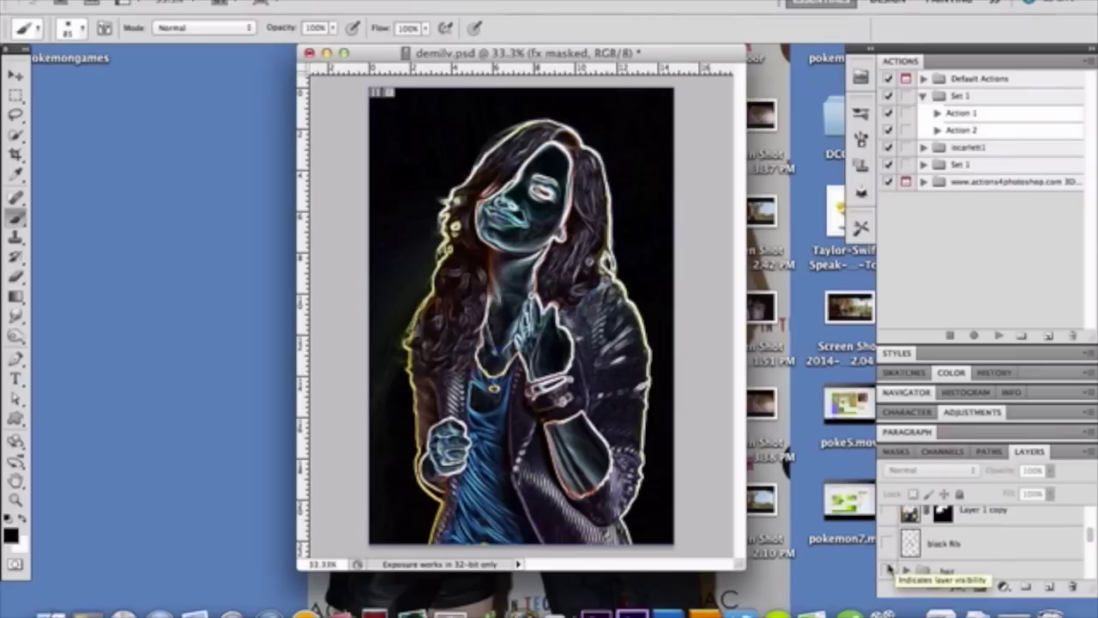
{"action": "left_click", "coordinate": [888, 570]}
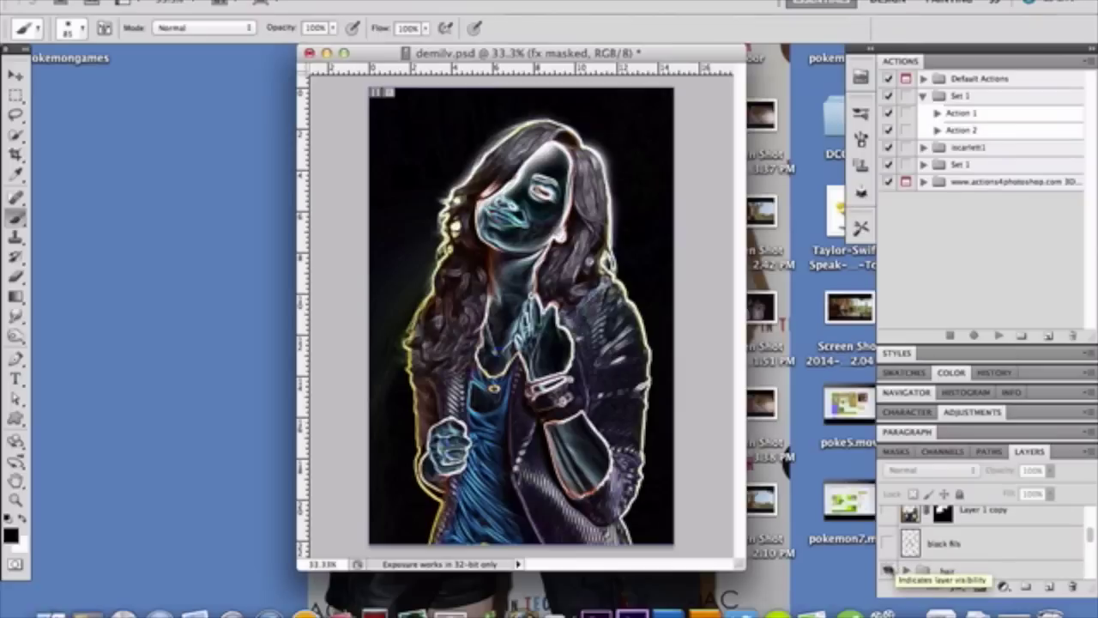
{"action": "scroll", "coordinate": [933, 560], "scroll_direction": "up", "scroll_amount": 3}
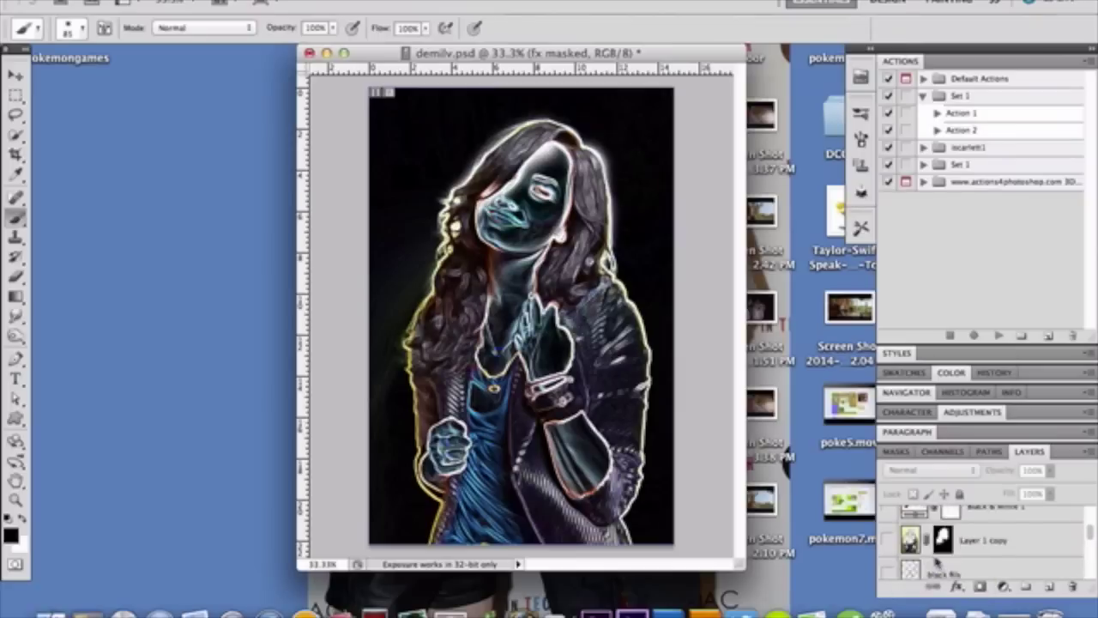
{"action": "scroll", "coordinate": [935, 562], "scroll_direction": "down", "scroll_amount": 1}
{"action": "left_click", "coordinate": [888, 540]}
{"action": "scroll", "coordinate": [887, 541], "scroll_direction": "down", "scroll_amount": 3}
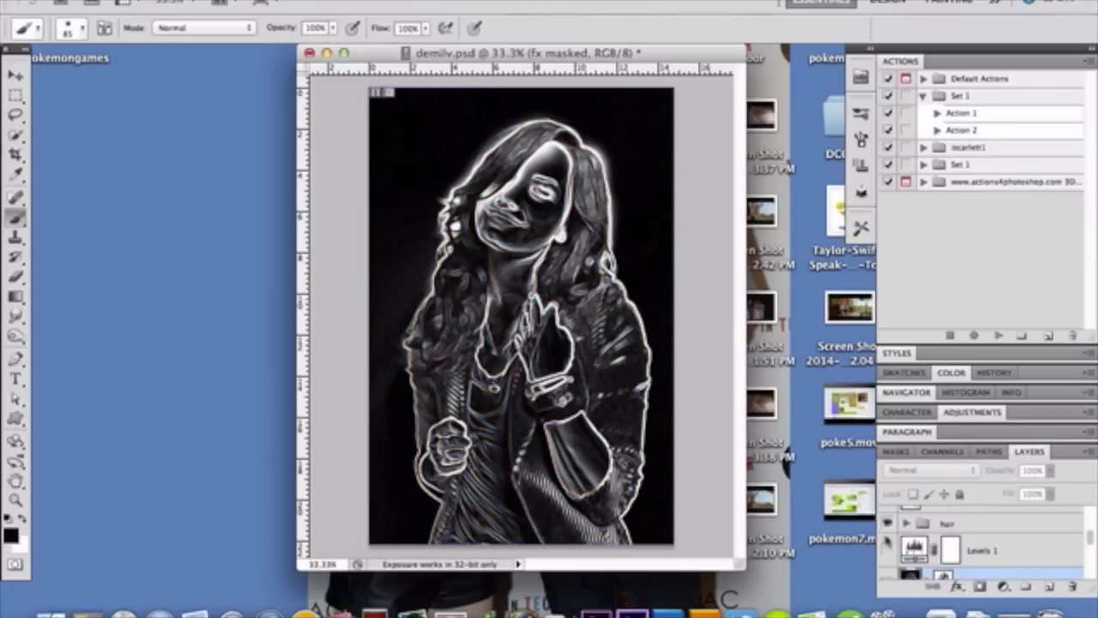
{"action": "left_click", "coordinate": [889, 551]}
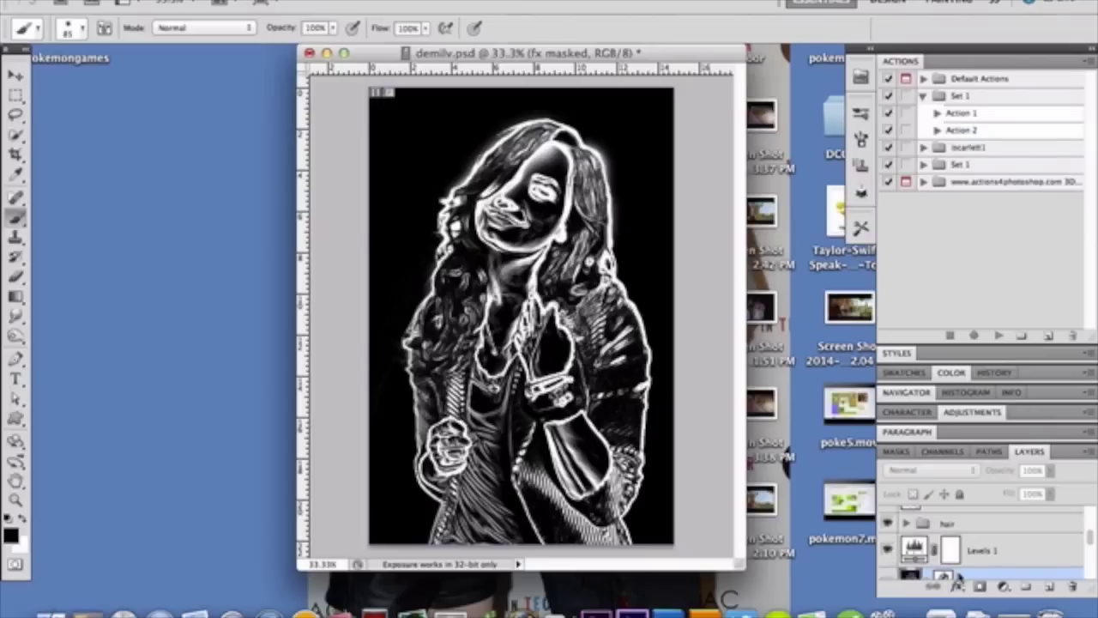
Target the layer mask of the fx masked layer and make that layer visible
{"action": "scroll", "coordinate": [961, 573], "scroll_direction": "down", "scroll_amount": 2}
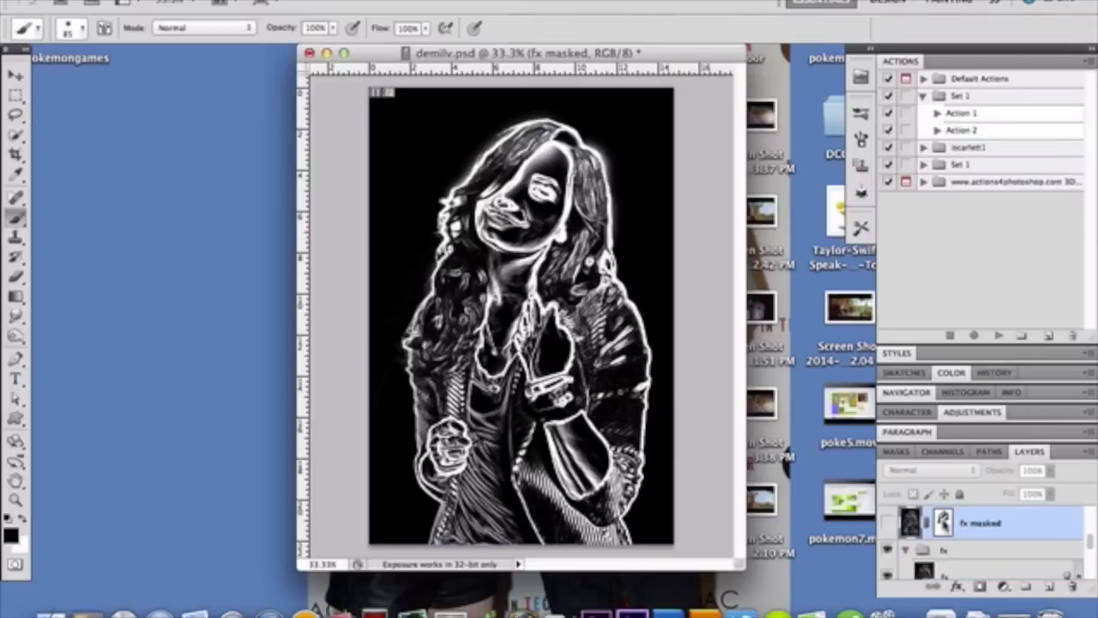
{"action": "left_click", "coordinate": [943, 522]}
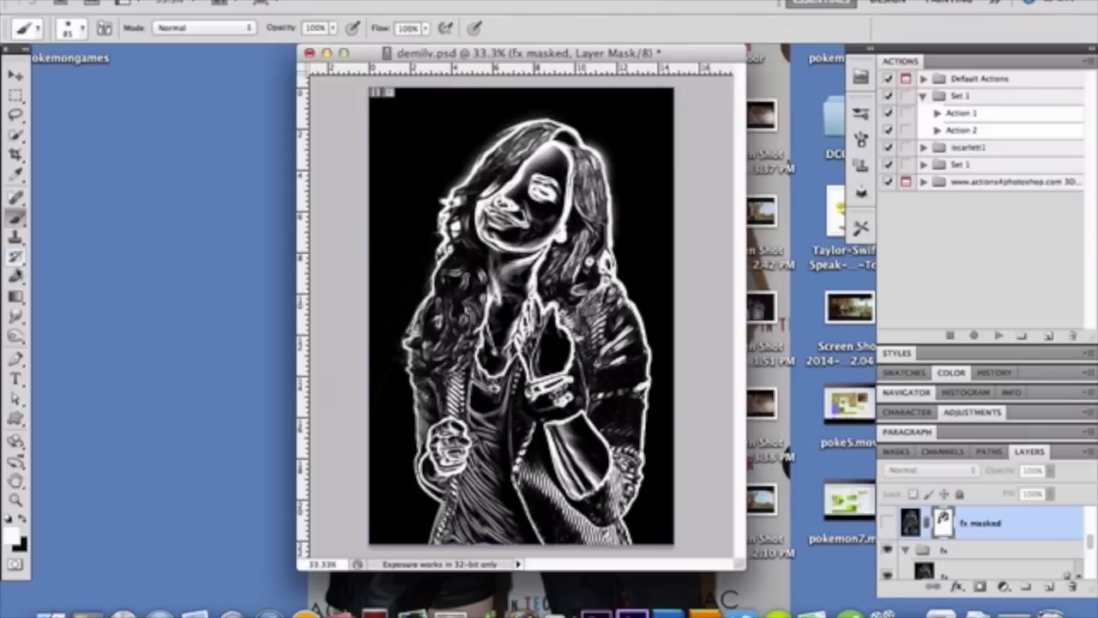
{"action": "left_click", "coordinate": [16, 276]}
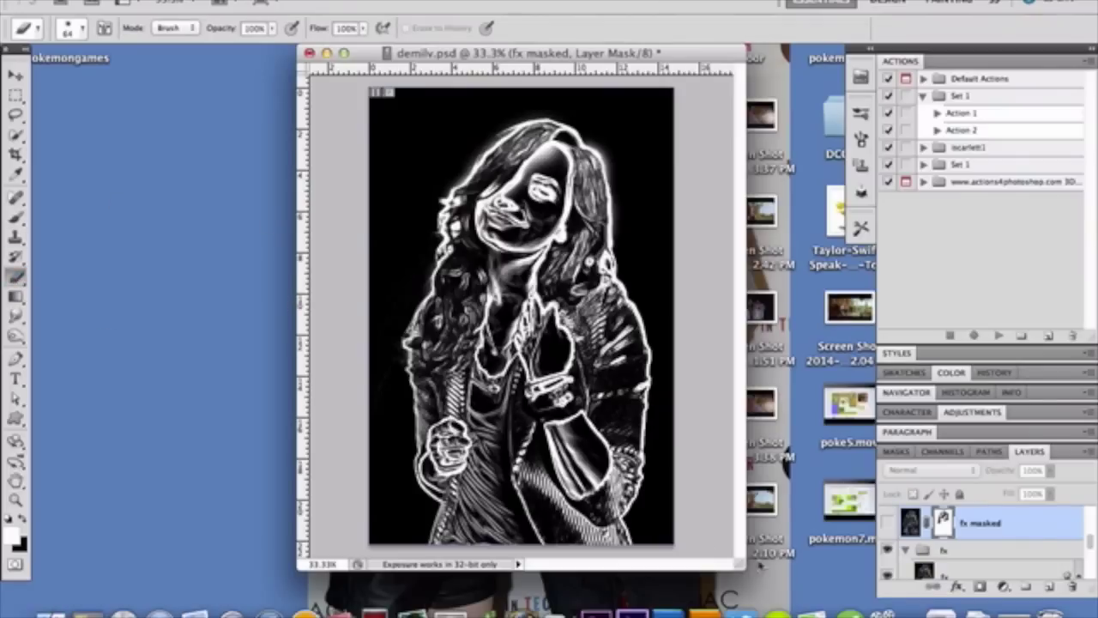
{"action": "left_click", "coordinate": [887, 524]}
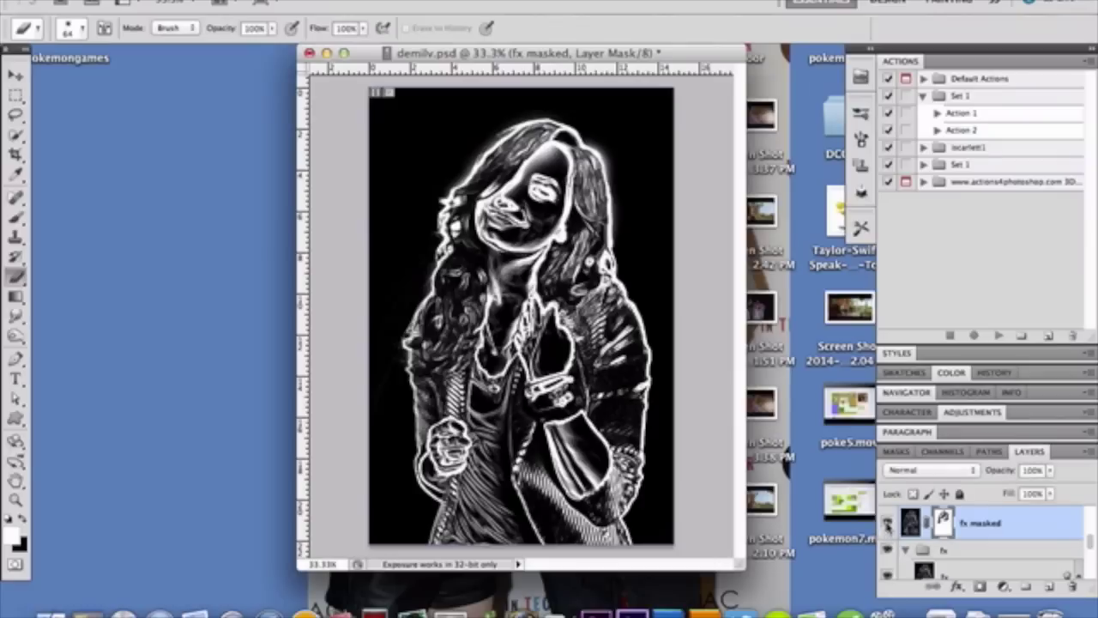
Zoom the image to 50% around the head and choose the soft 85 px Brush with 0% hardness
{"action": "left_click", "coordinate": [906, 394]}
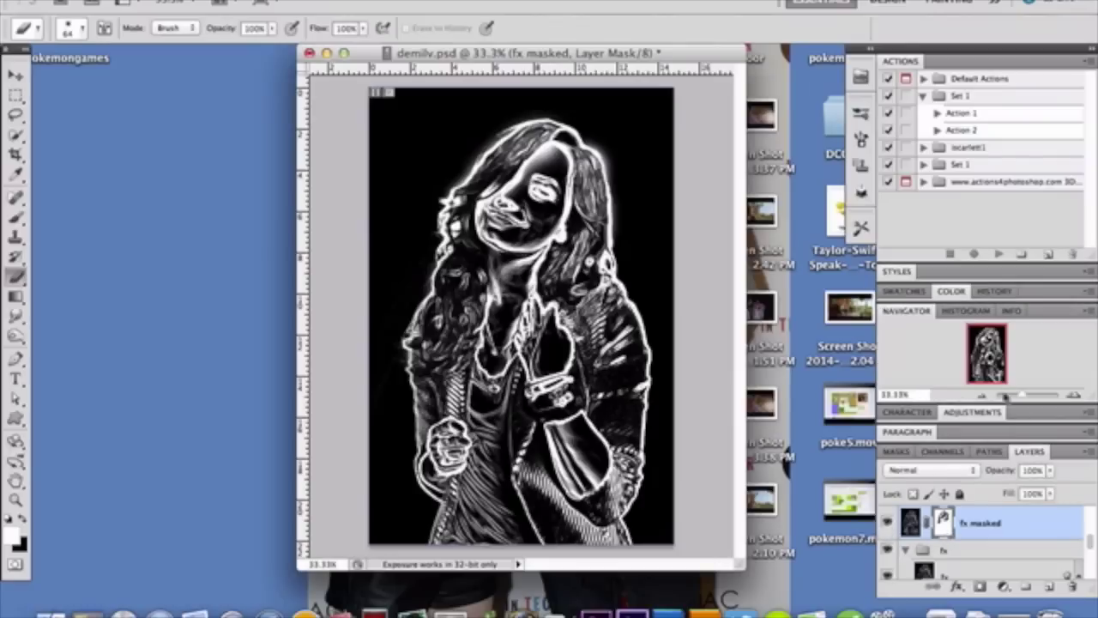
{"action": "left_click", "coordinate": [1072, 395]}
{"action": "left_click", "coordinate": [17, 217]}
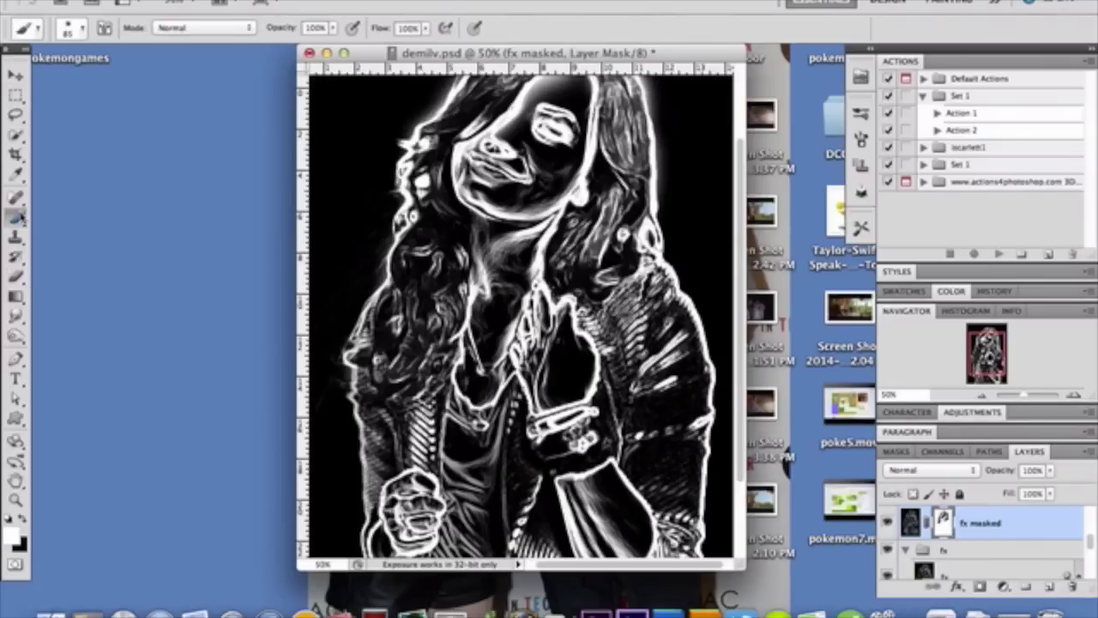
{"action": "left_click", "coordinate": [80, 28]}
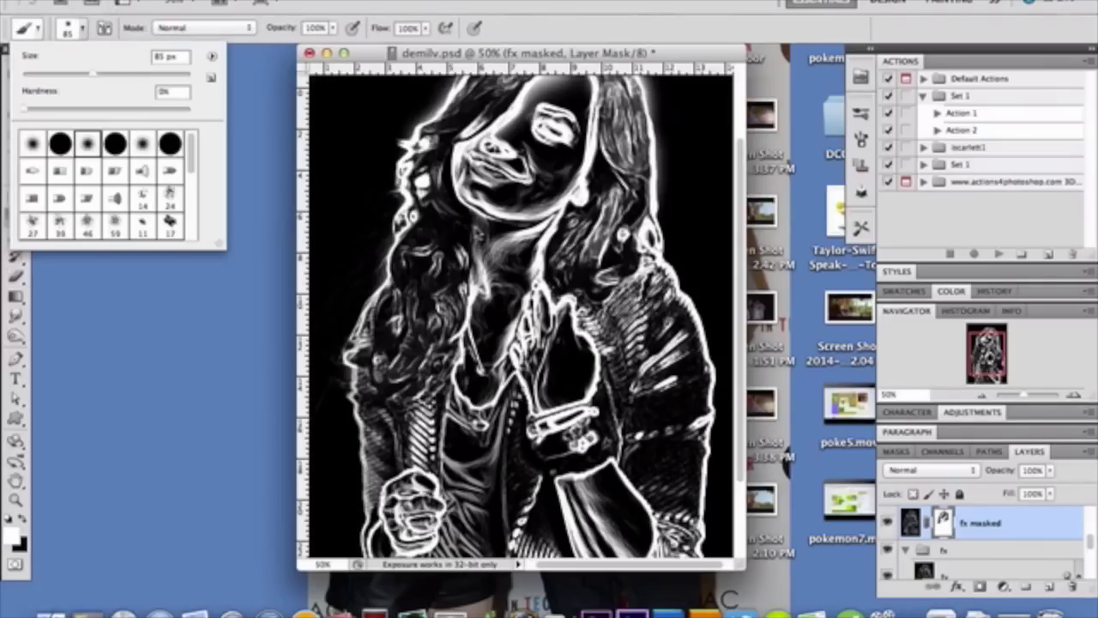
{"action": "scroll", "coordinate": [519, 317], "scroll_direction": "up", "scroll_amount": 3}
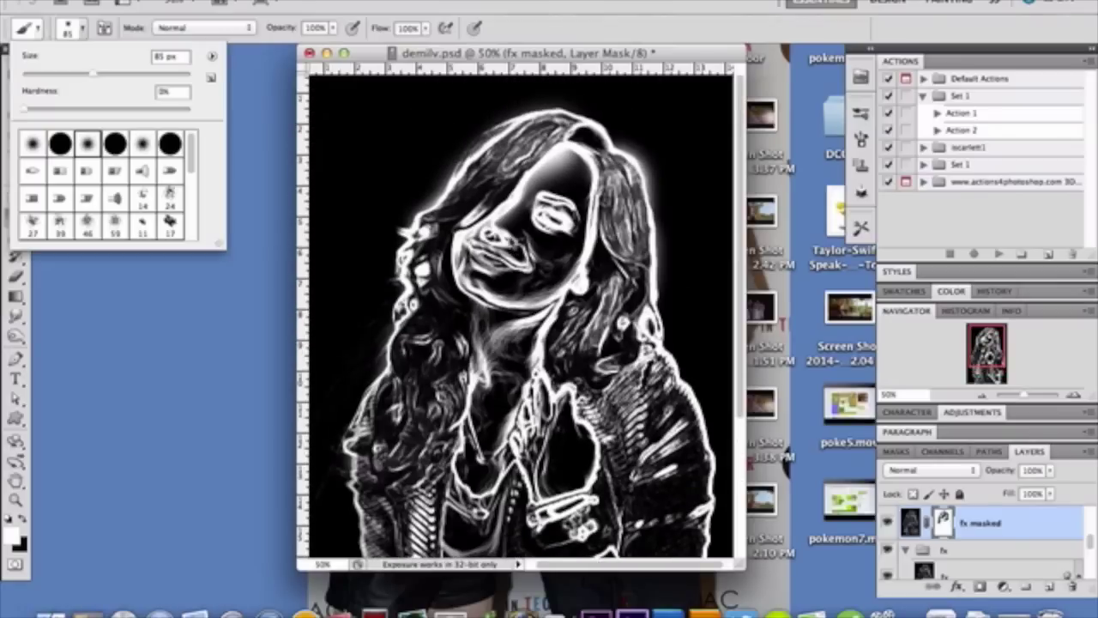
{"action": "left_click", "coordinate": [316, 123]}
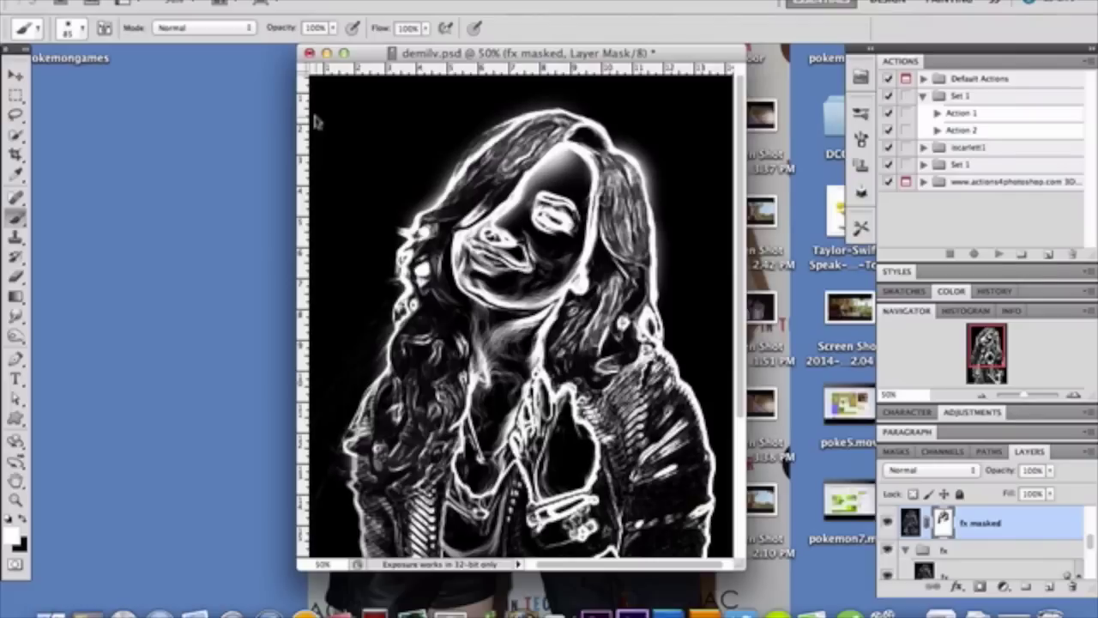
Hide the fx group beneath the fx masked layer and collapse it
{"action": "left_click", "coordinate": [889, 550]}
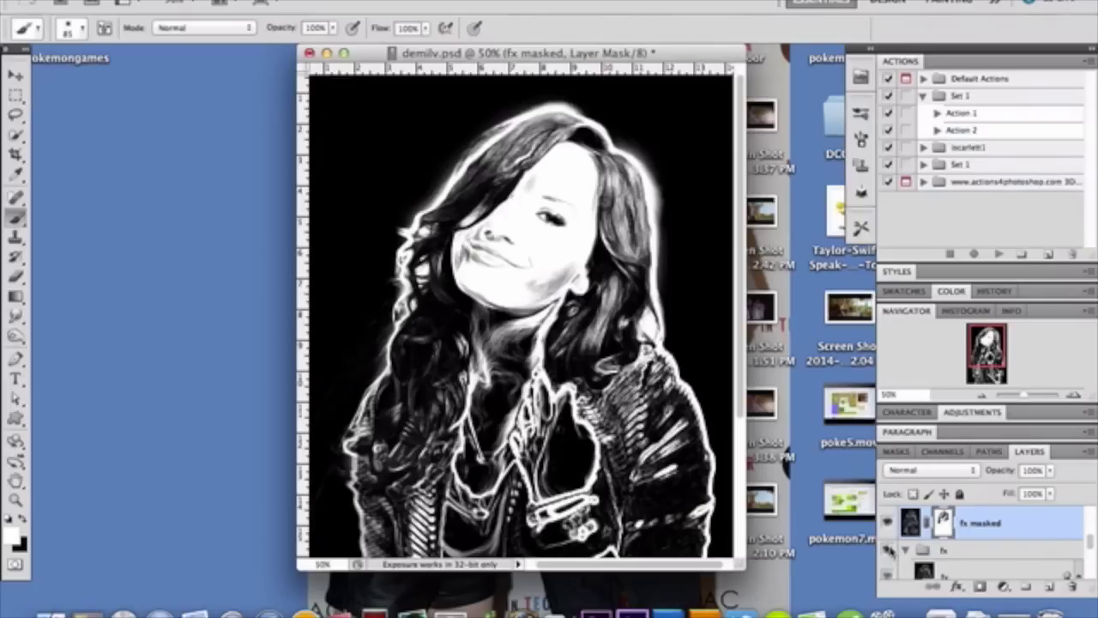
{"action": "left_click", "coordinate": [888, 550]}
{"action": "left_click", "coordinate": [889, 551]}
{"action": "scroll", "coordinate": [927, 554], "scroll_direction": "down", "scroll_amount": 2}
{"action": "scroll", "coordinate": [942, 540], "scroll_direction": "up", "scroll_amount": 2}
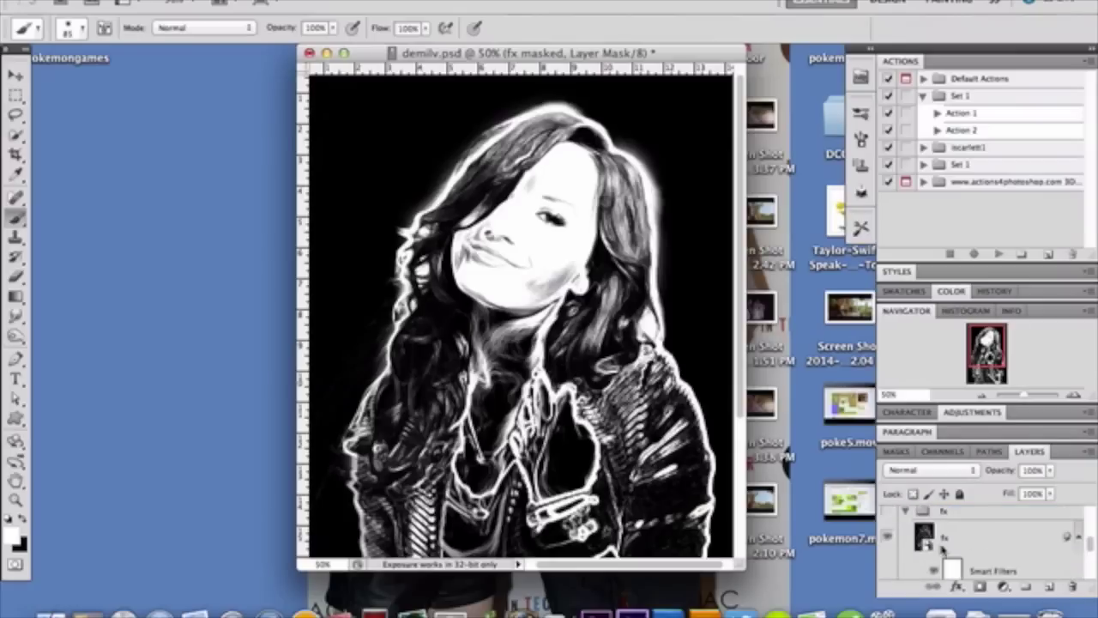
{"action": "left_click", "coordinate": [906, 550]}
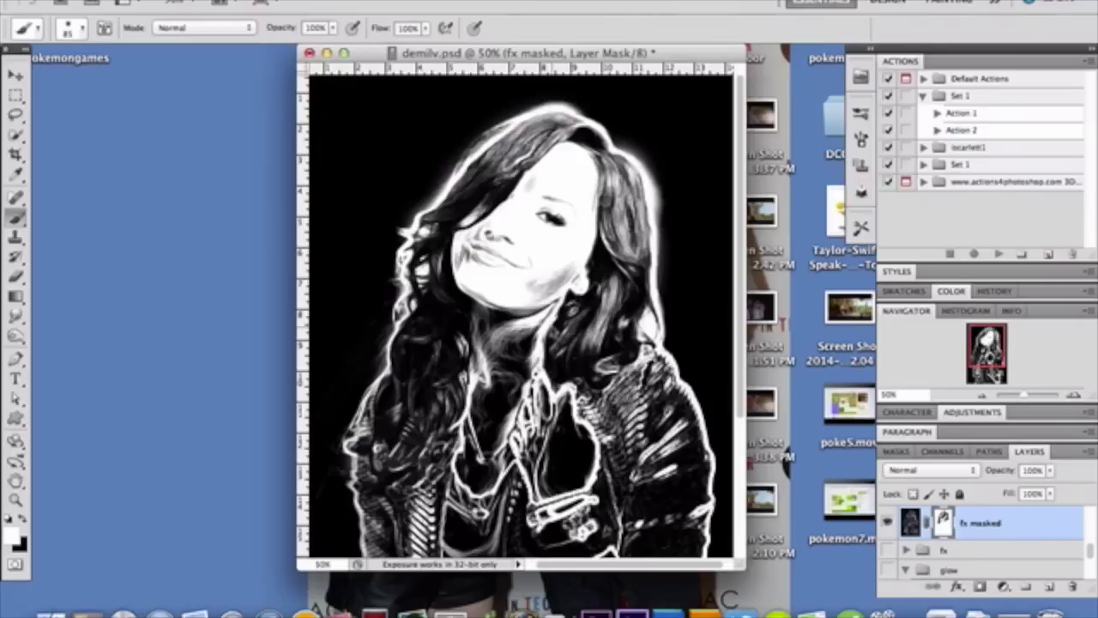
Select the black fils layer and make it visible
{"action": "scroll", "coordinate": [983, 549], "scroll_direction": "up", "scroll_amount": 3}
{"action": "left_click", "coordinate": [946, 563]}
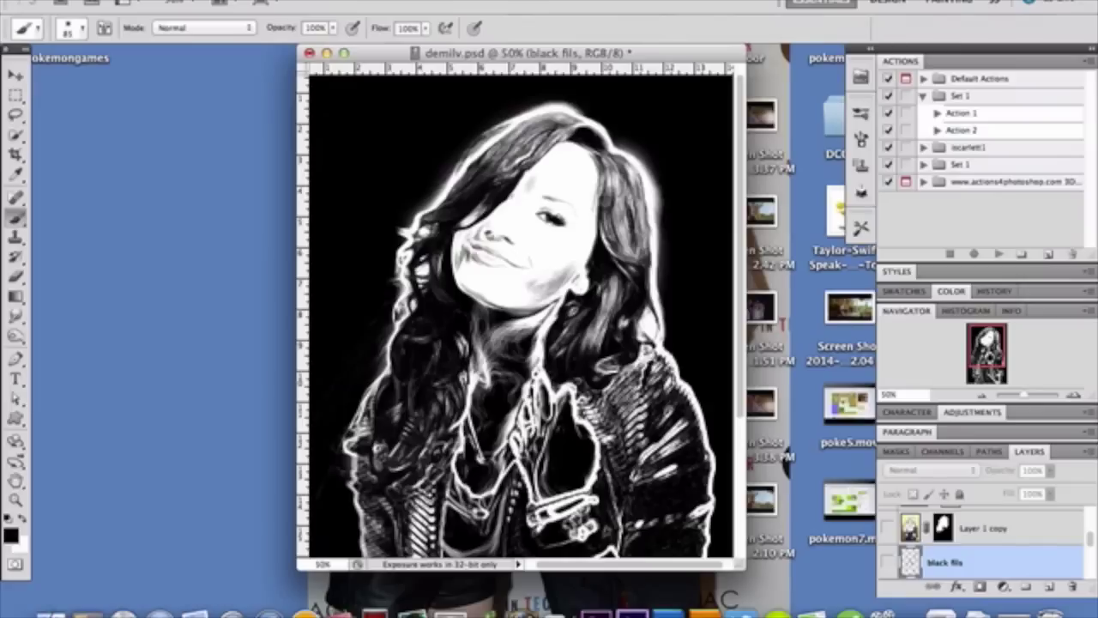
{"action": "left_click", "coordinate": [334, 29]}
{"action": "left_click", "coordinate": [887, 563]}
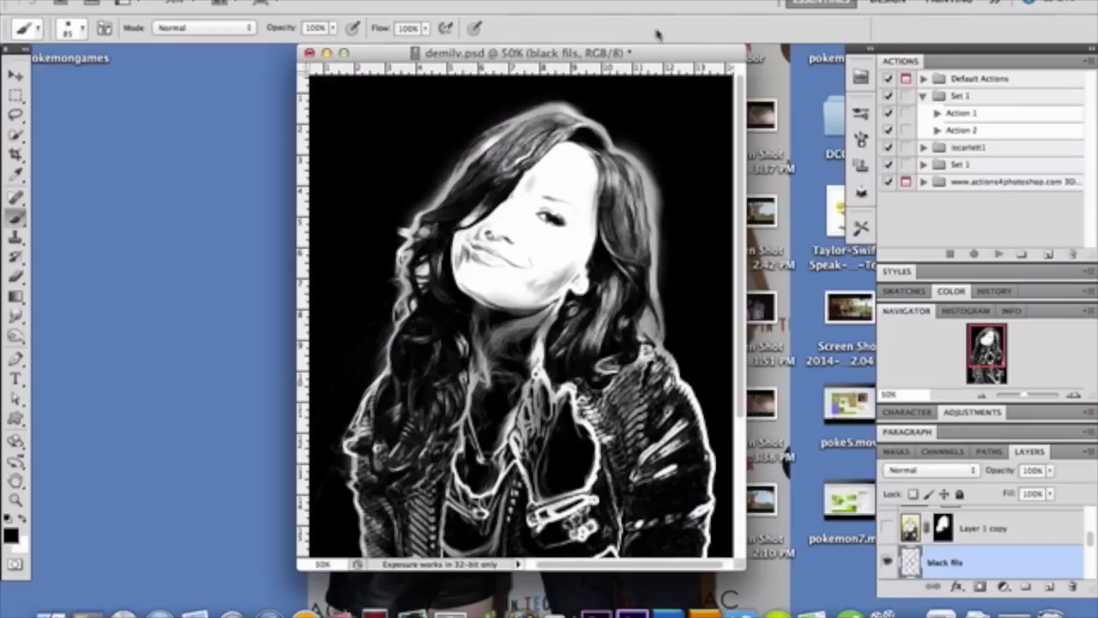
Select Layer 1 and load the RGB channel's bright areas as a selection
{"action": "scroll", "coordinate": [1019, 532], "scroll_direction": "down", "scroll_amount": 2}
{"action": "scroll", "coordinate": [1019, 532], "scroll_direction": "down", "scroll_amount": 2}
{"action": "left_click", "coordinate": [1004, 534]}
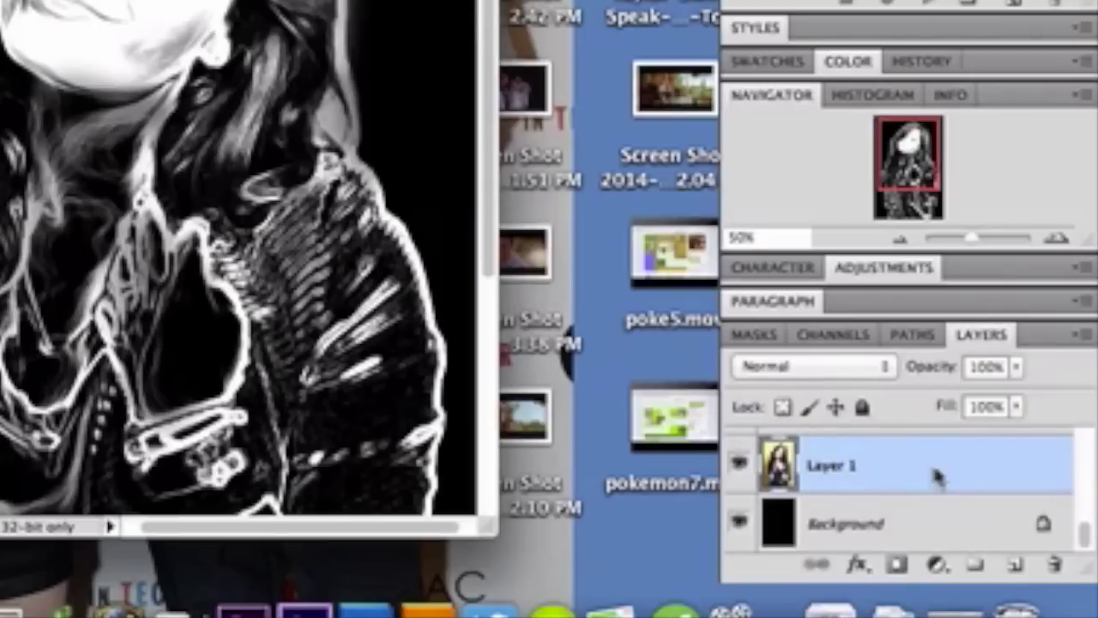
{"action": "left_click", "coordinate": [837, 337]}
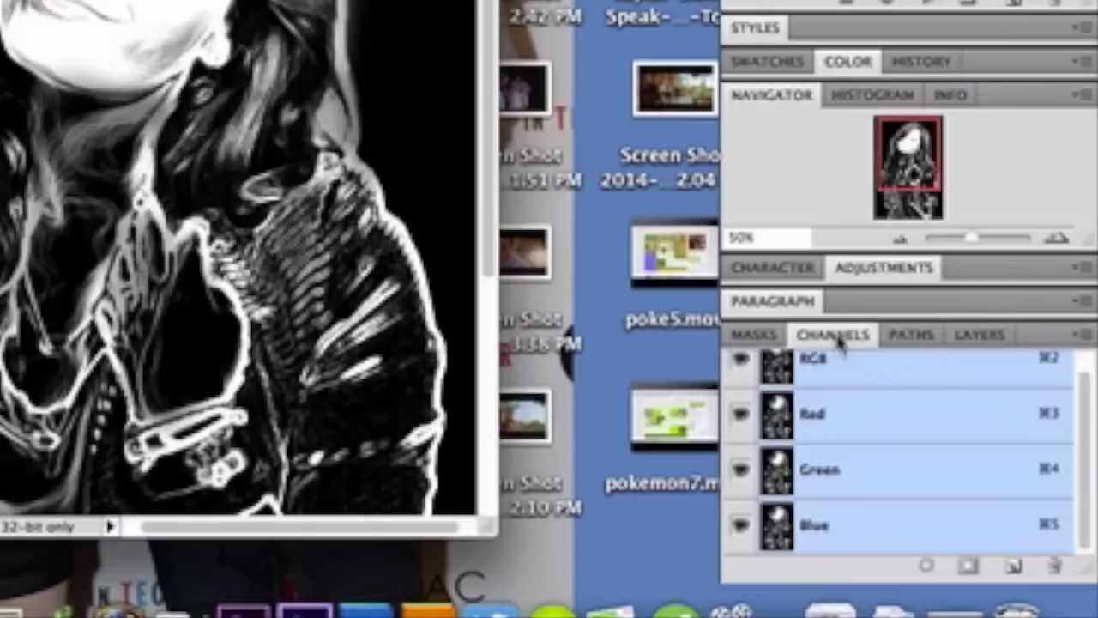
{"action": "left_click", "coordinate": [932, 568]}
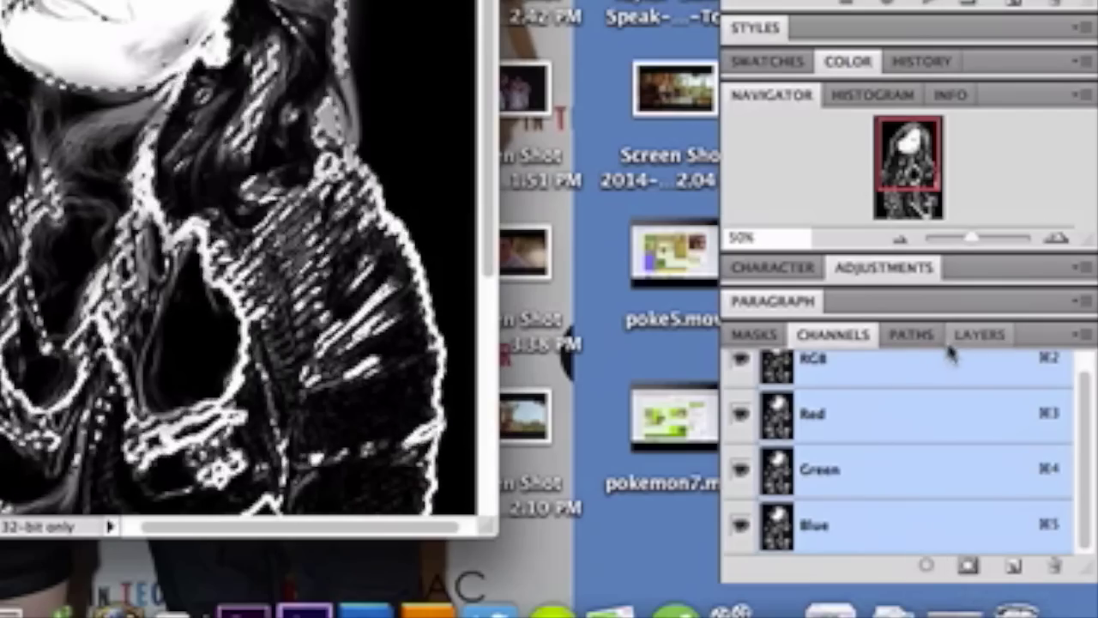
{"action": "left_click", "coordinate": [980, 335]}
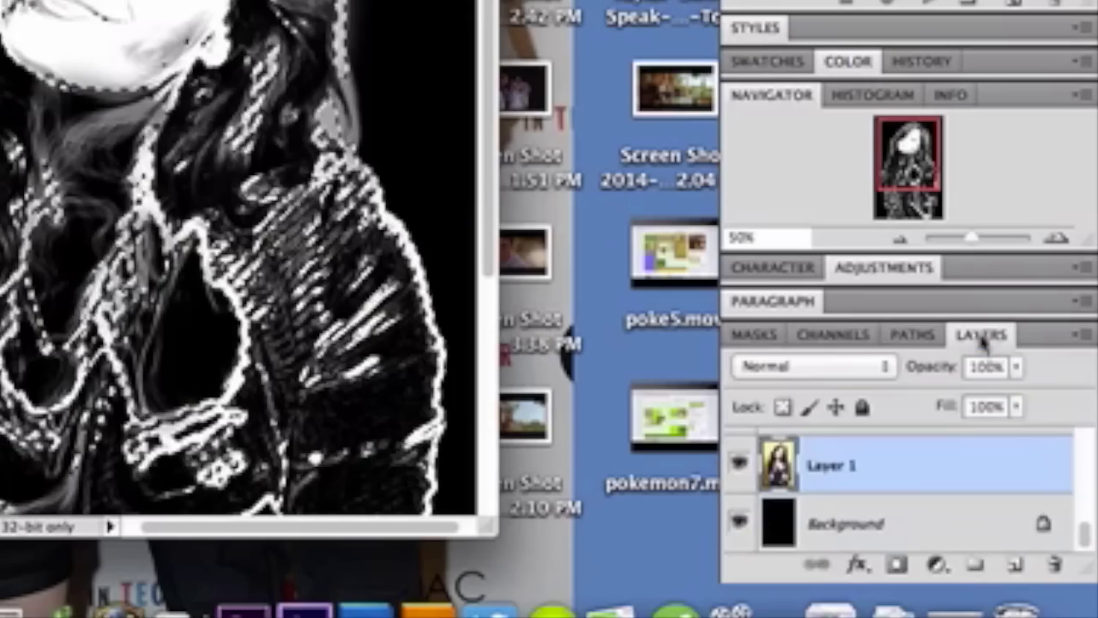
Try filling the highlight selection with white on a new layer above Layer 1, and discard that layer
{"action": "left_click", "coordinate": [1014, 568]}
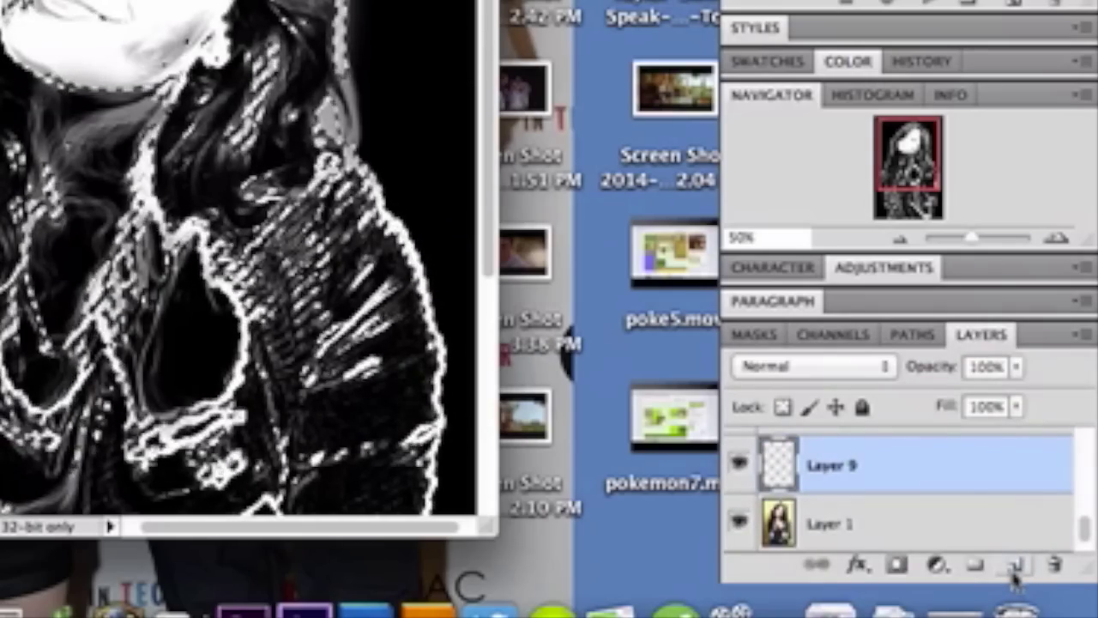
{"action": "key", "text": "ctrl+d"}
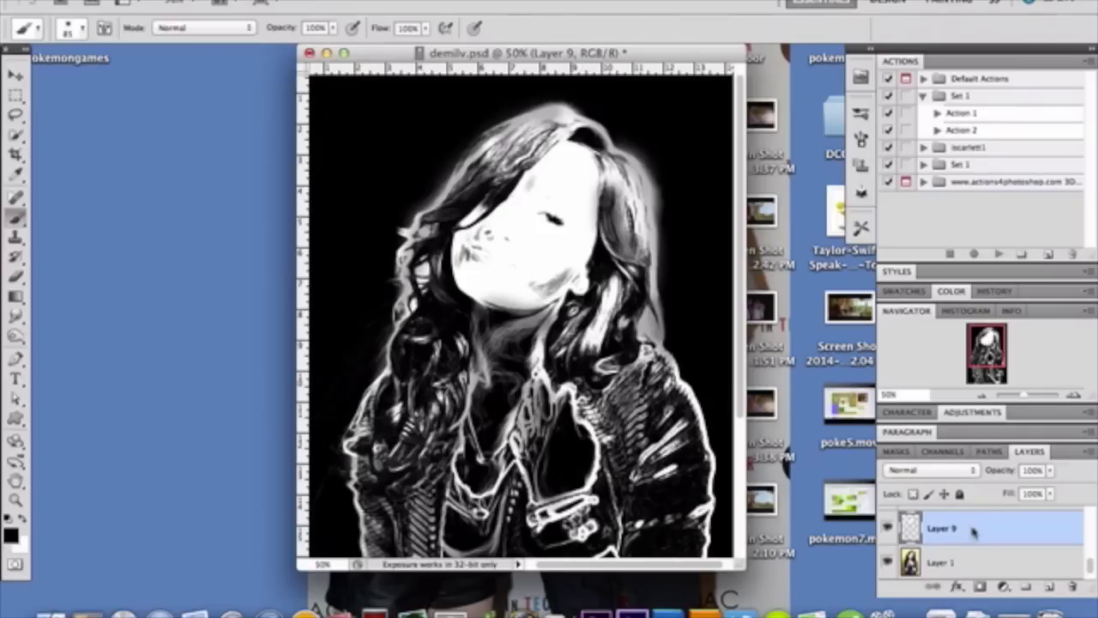
{"action": "key", "text": "Delete"}
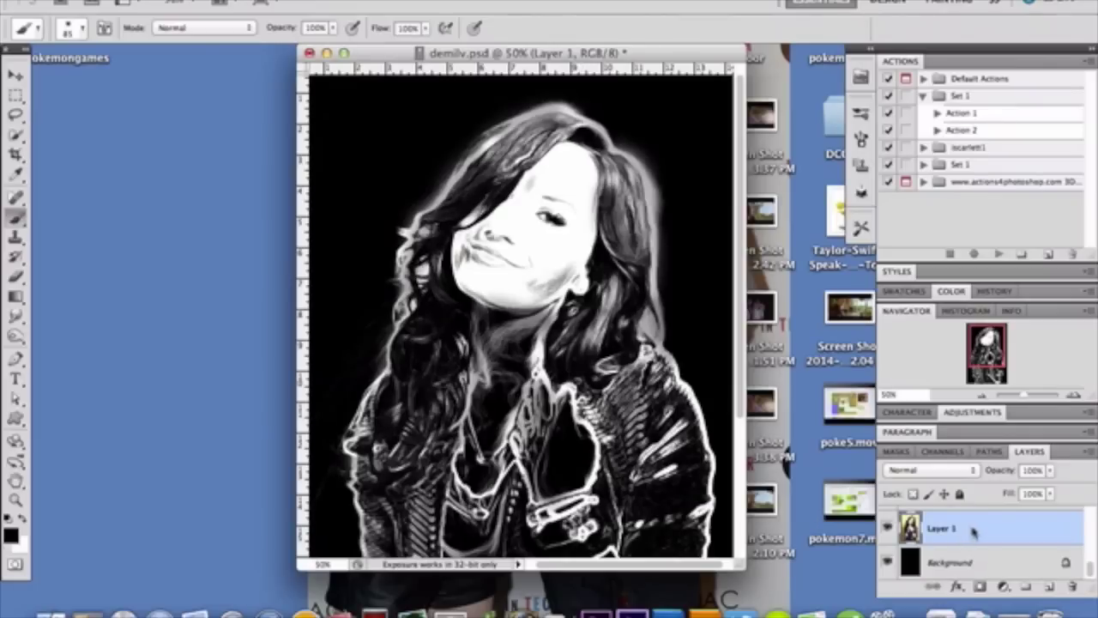
Make the glow group and its layers Layer 3 copy and Layer 3 visible
{"action": "scroll", "coordinate": [972, 532], "scroll_direction": "up", "scroll_amount": 2}
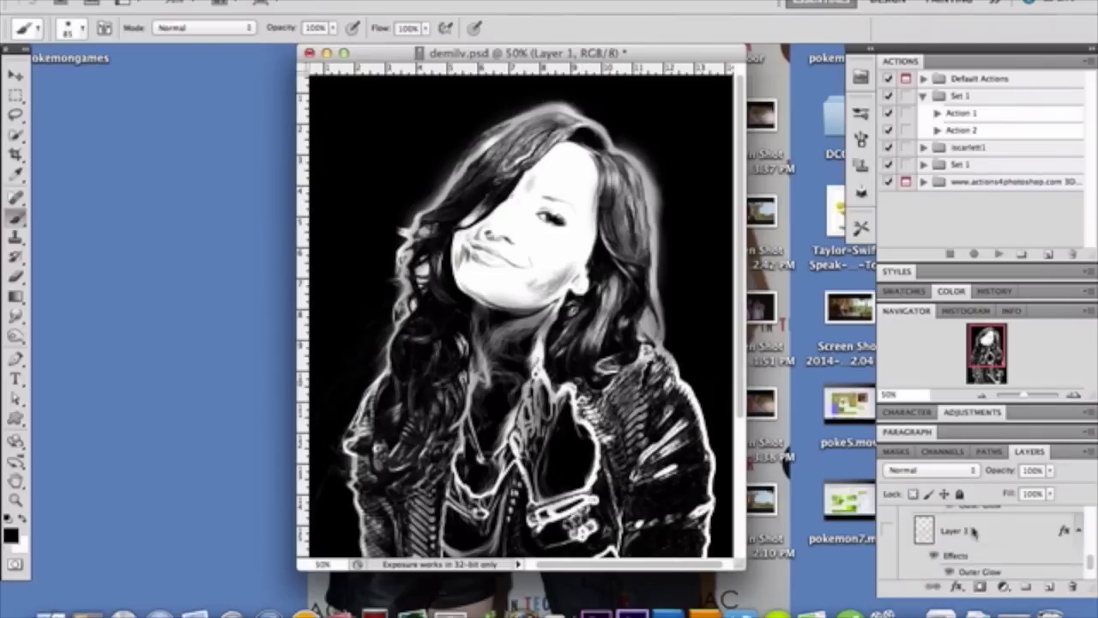
{"action": "scroll", "coordinate": [972, 532], "scroll_direction": "up", "scroll_amount": 3}
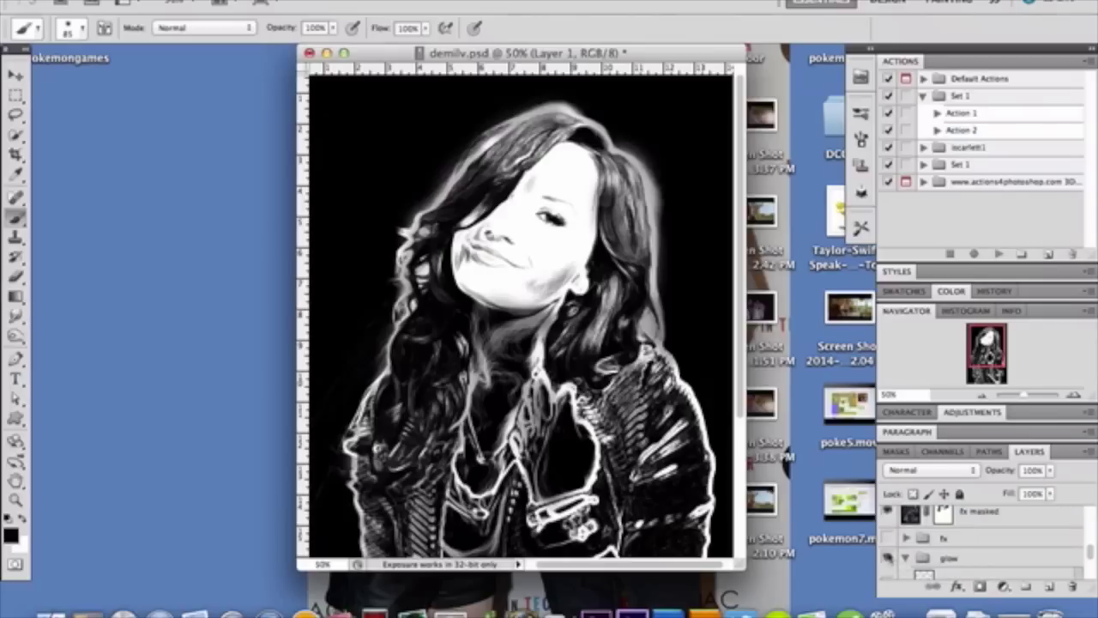
{"action": "scroll", "coordinate": [973, 559], "scroll_direction": "down", "scroll_amount": 2}
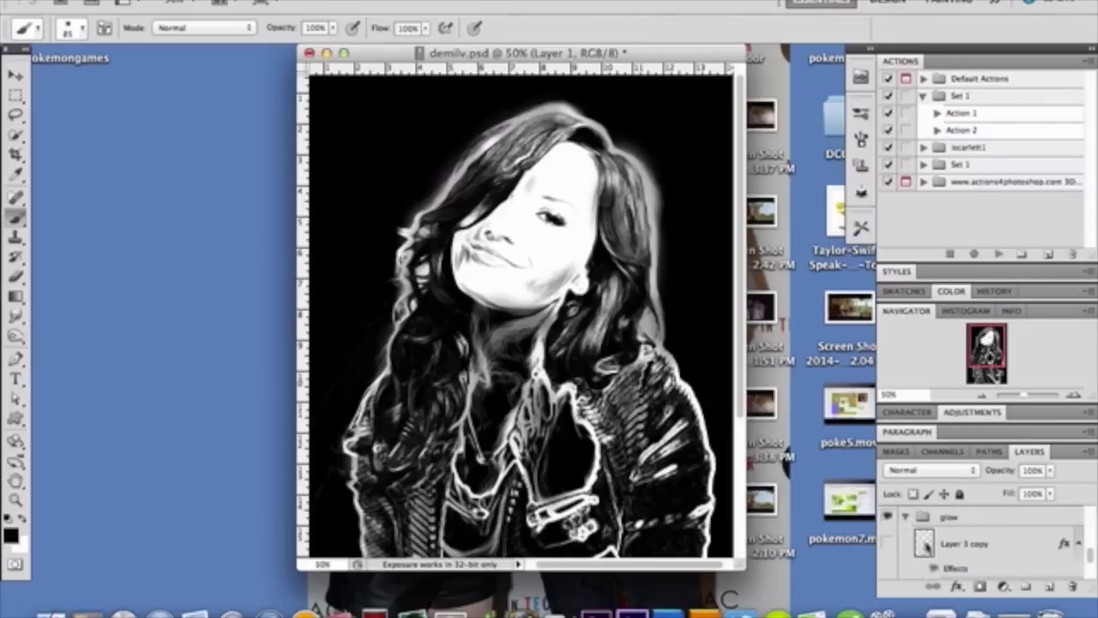
{"action": "left_click", "coordinate": [889, 544]}
{"action": "scroll", "coordinate": [893, 549], "scroll_direction": "down", "scroll_amount": 2}
{"action": "left_click", "coordinate": [890, 552]}
{"action": "scroll", "coordinate": [892, 549], "scroll_direction": "up", "scroll_amount": 2}
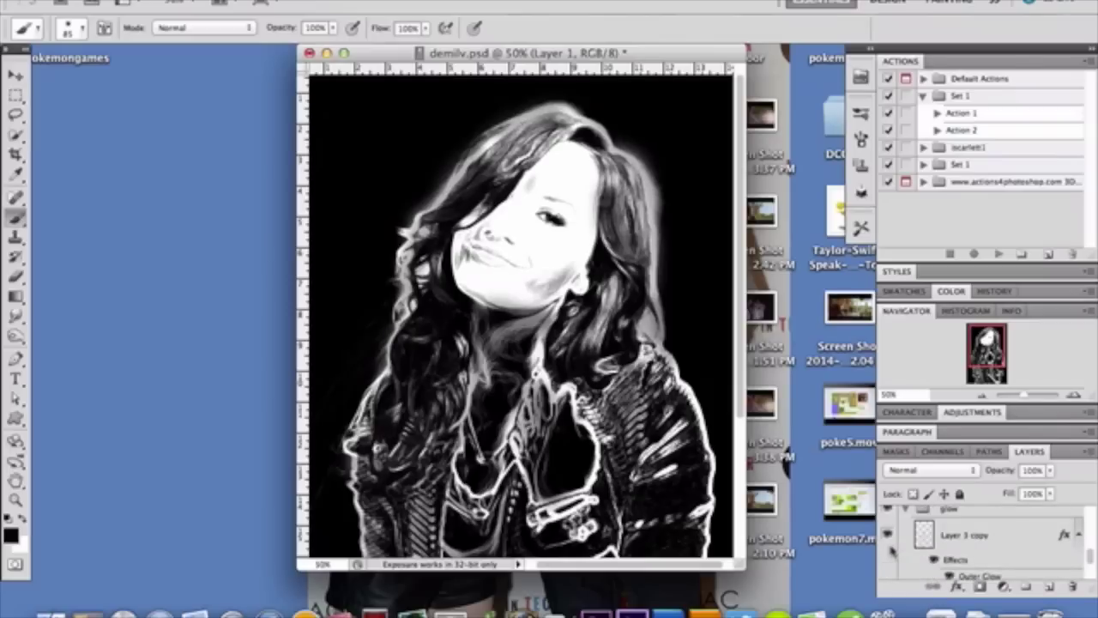
Inspect the Outer Glow settings of Layer 3 in the glow group
{"action": "double_click", "coordinate": [1017, 534]}
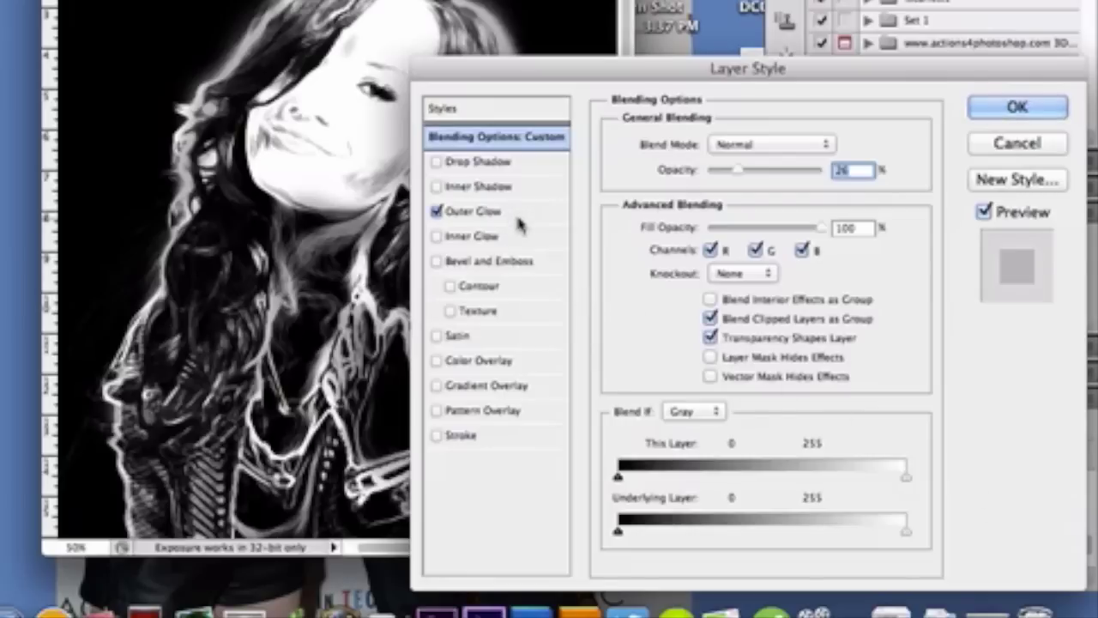
{"action": "left_click", "coordinate": [518, 216]}
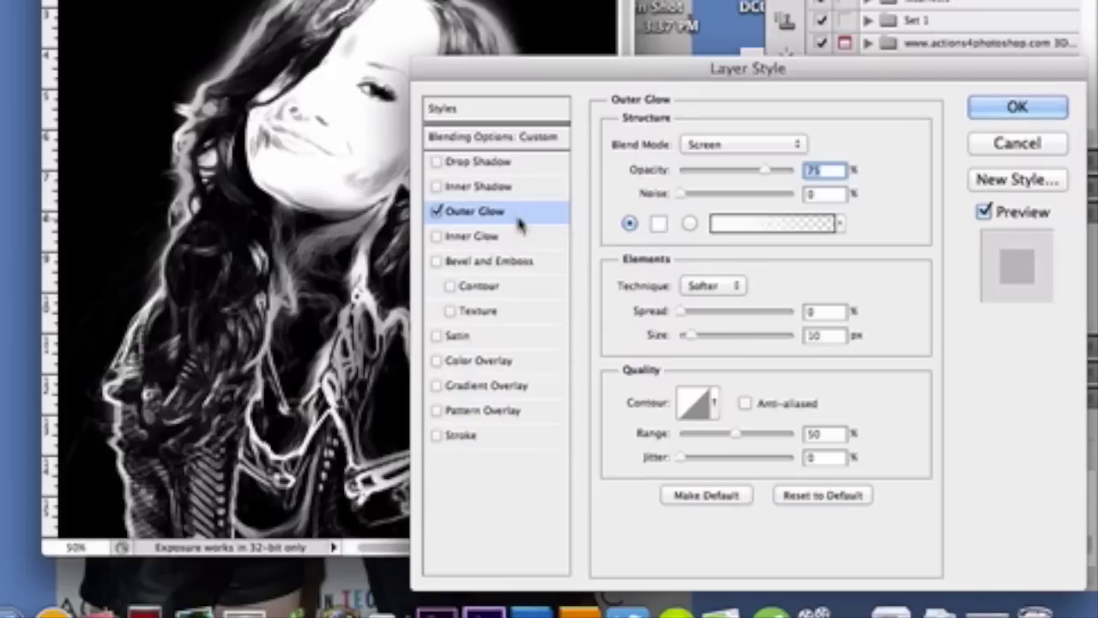
{"action": "key", "text": "Return"}
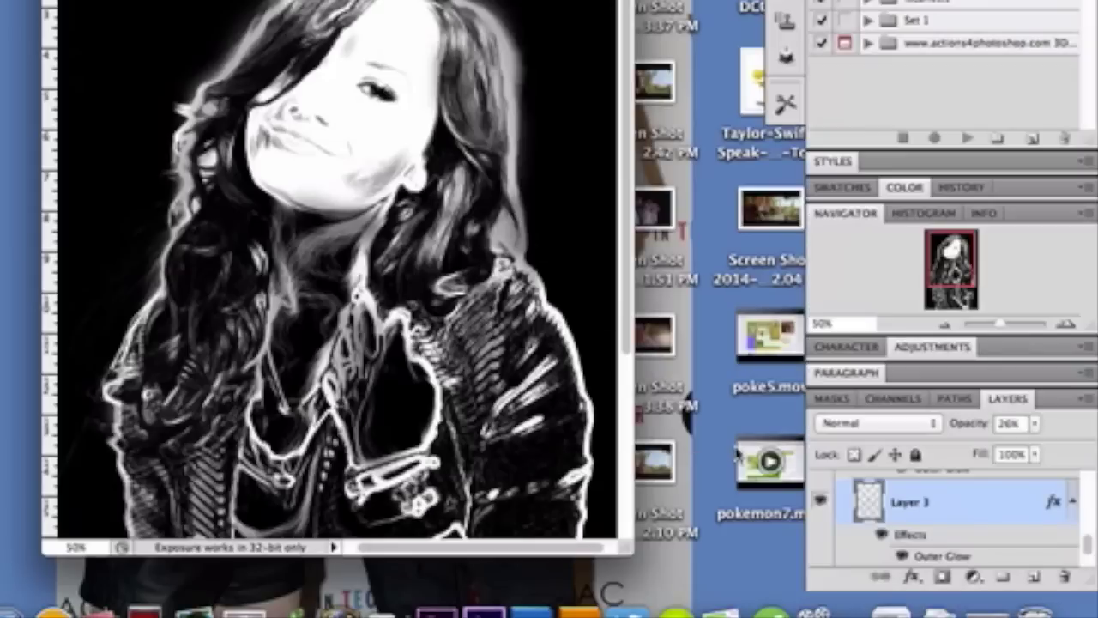
Inspect the Outer Glow settings of Layer 3 copy in the glow group
{"action": "double_click", "coordinate": [1006, 513]}
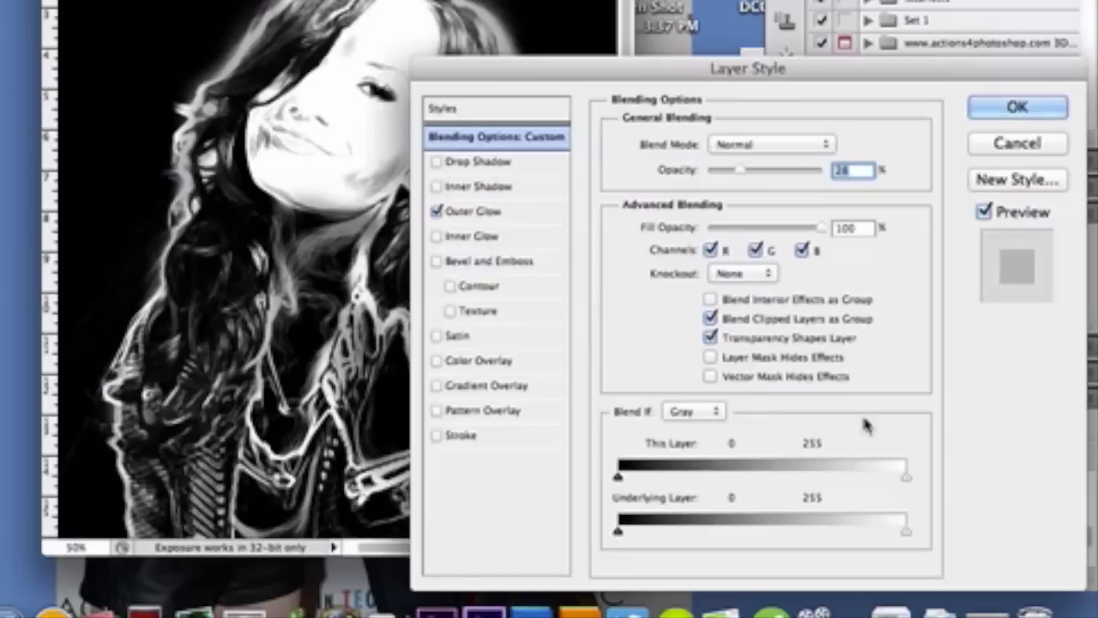
{"action": "left_click", "coordinate": [541, 215]}
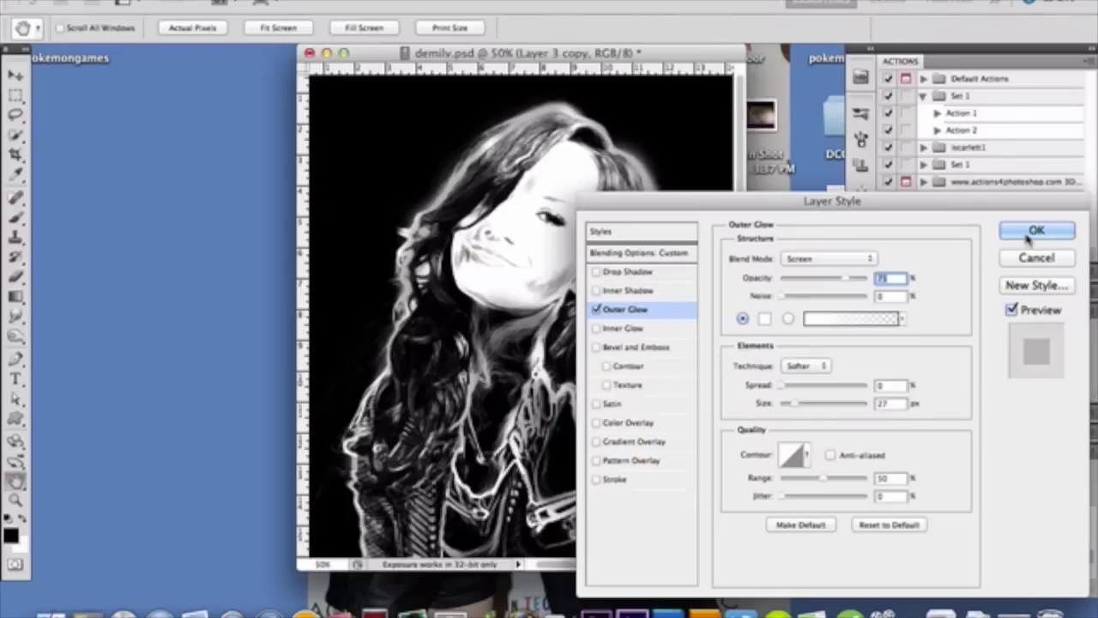
{"action": "left_click", "coordinate": [1029, 234]}
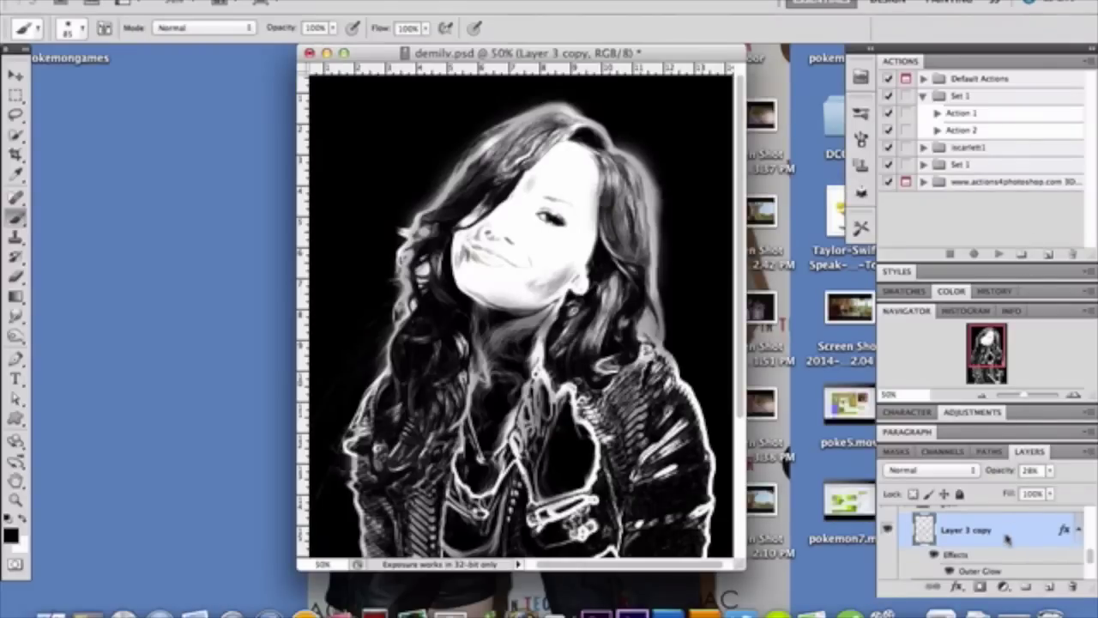
Select Layer 3 to check its opacity, and collapse the glow group
{"action": "scroll", "coordinate": [1008, 538], "scroll_direction": "down", "scroll_amount": 2}
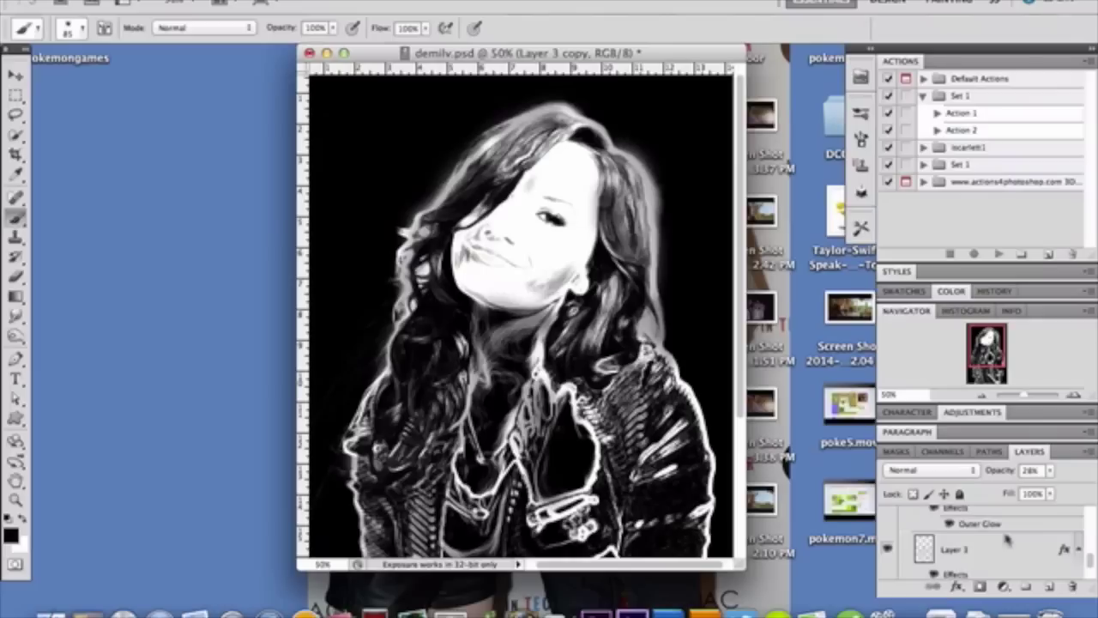
{"action": "scroll", "coordinate": [1008, 538], "scroll_direction": "down", "scroll_amount": 1}
{"action": "left_click", "coordinate": [1008, 538]}
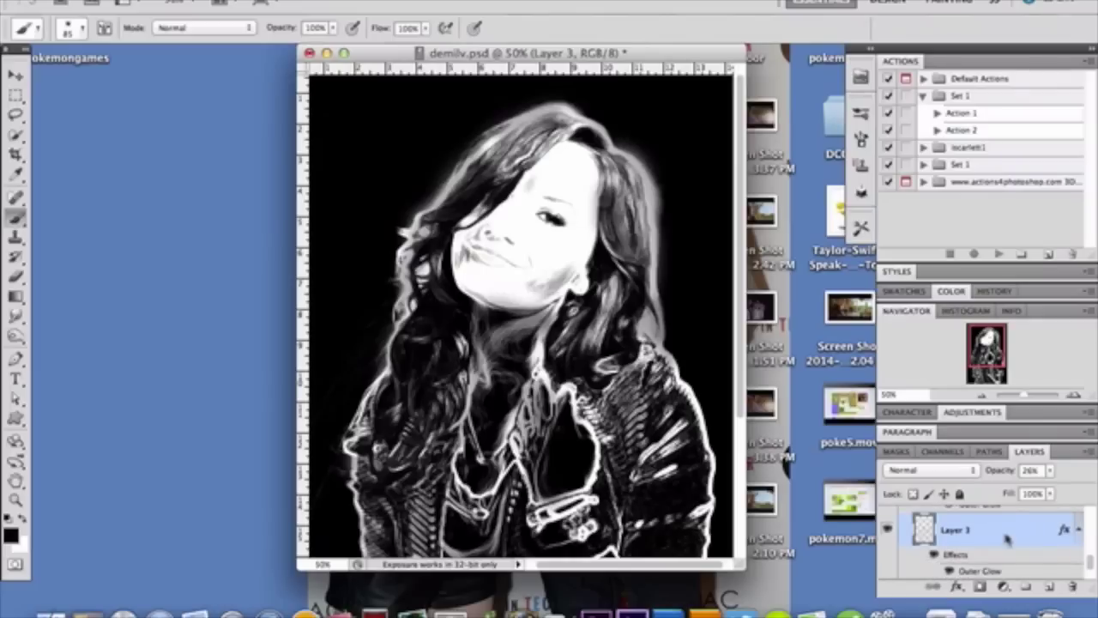
{"action": "scroll", "coordinate": [1008, 538], "scroll_direction": "up", "scroll_amount": 4}
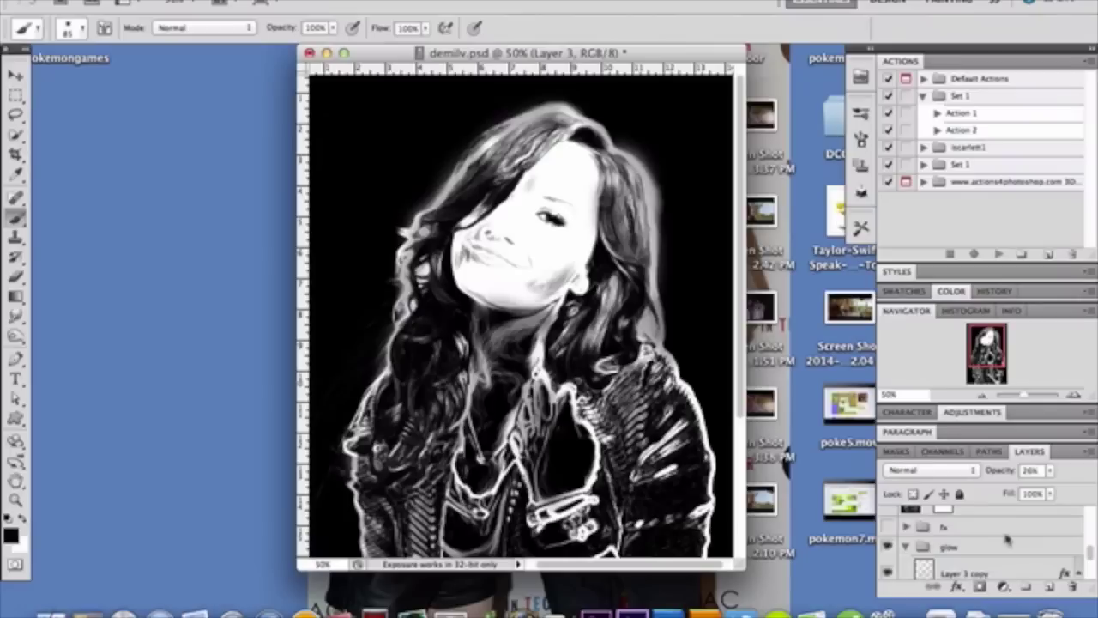
{"action": "left_click", "coordinate": [906, 547]}
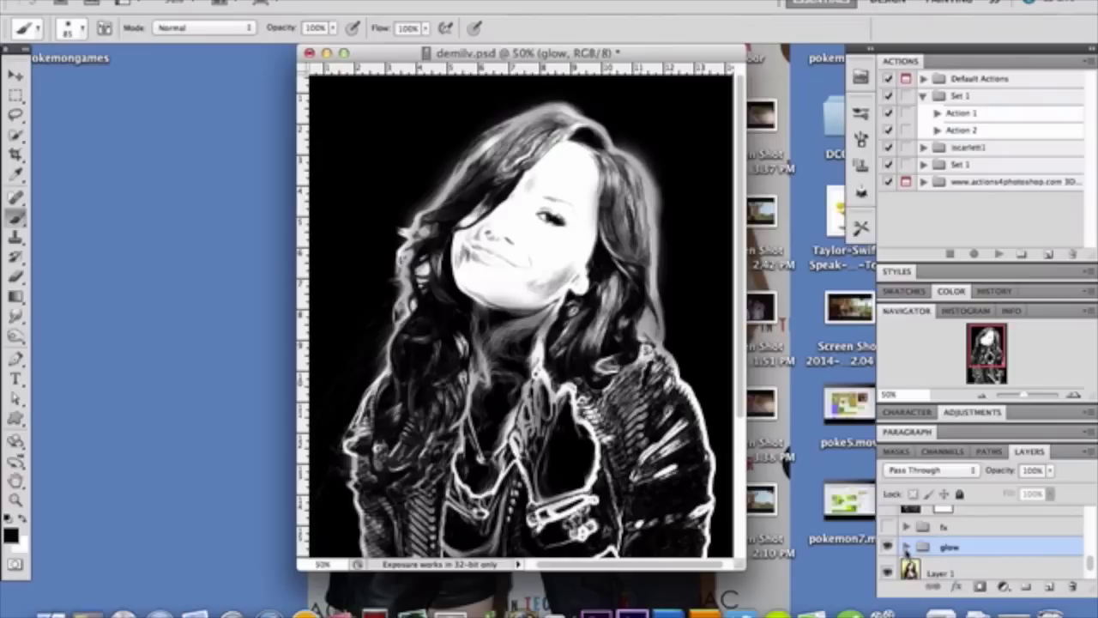
{"action": "left_click", "coordinate": [906, 548]}
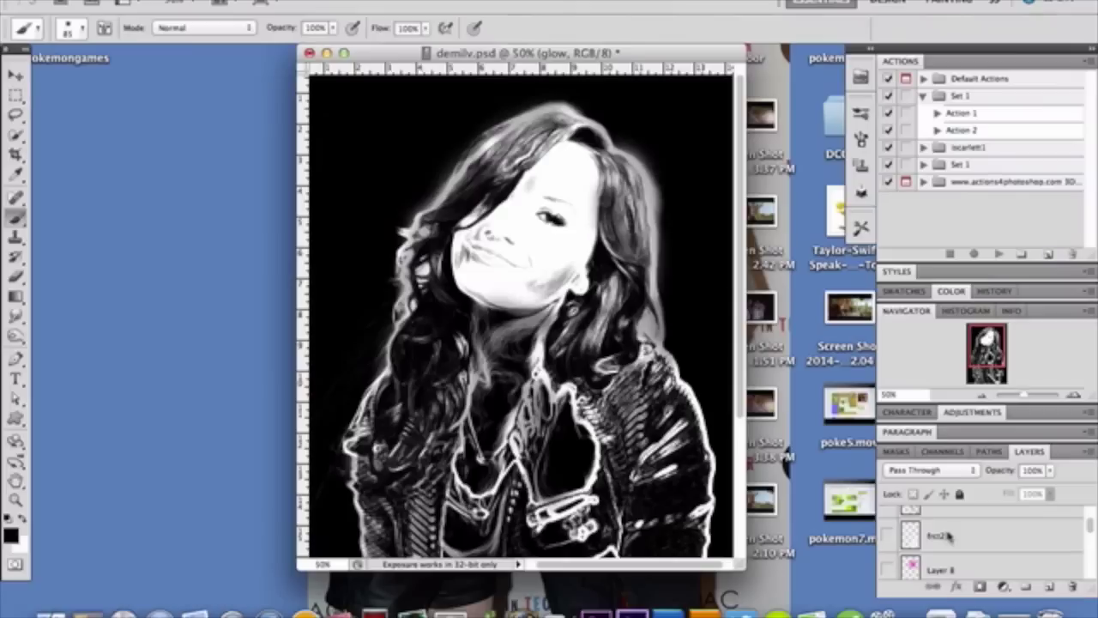
Make the two fractal layers directly beneath Color Balance 1 visible
{"action": "left_click", "coordinate": [889, 535]}
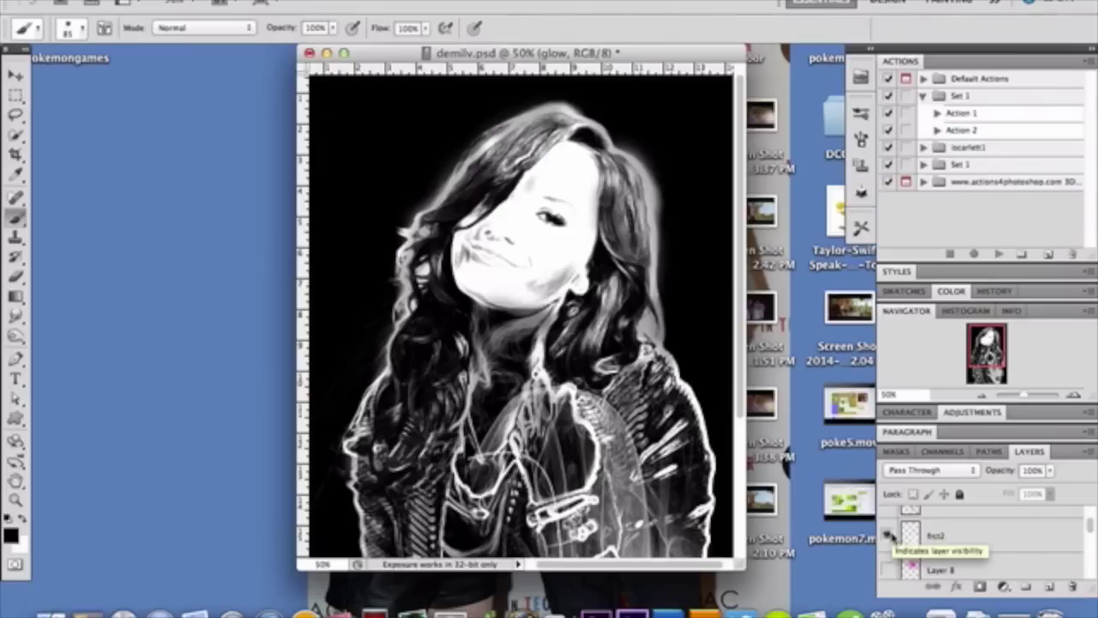
{"action": "scroll", "coordinate": [889, 536], "scroll_direction": "up", "scroll_amount": 1}
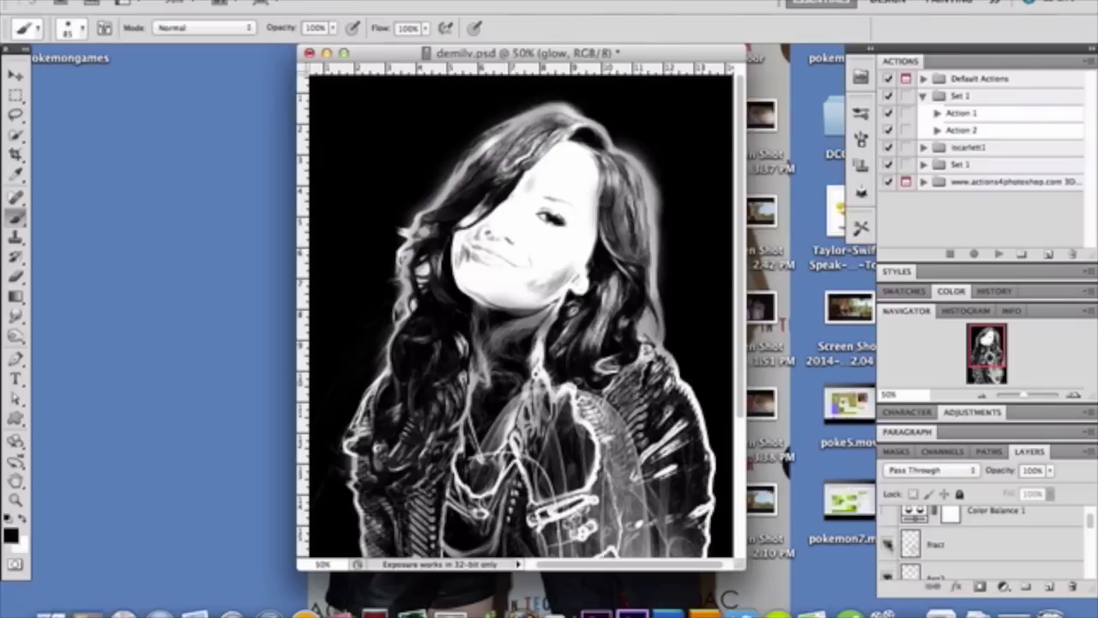
{"action": "left_click", "coordinate": [889, 545]}
{"action": "left_click", "coordinate": [889, 545]}
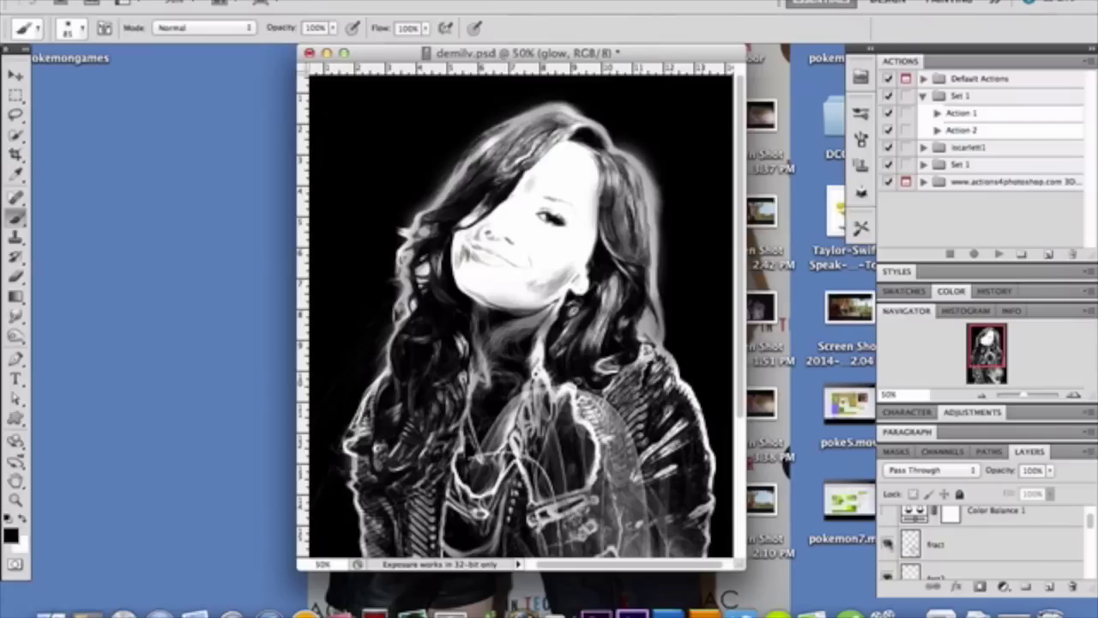
Review the shadows, midtones and highlights settings of Color Balance 1, and make this adjustment layer visible
{"action": "left_click", "coordinate": [968, 552]}
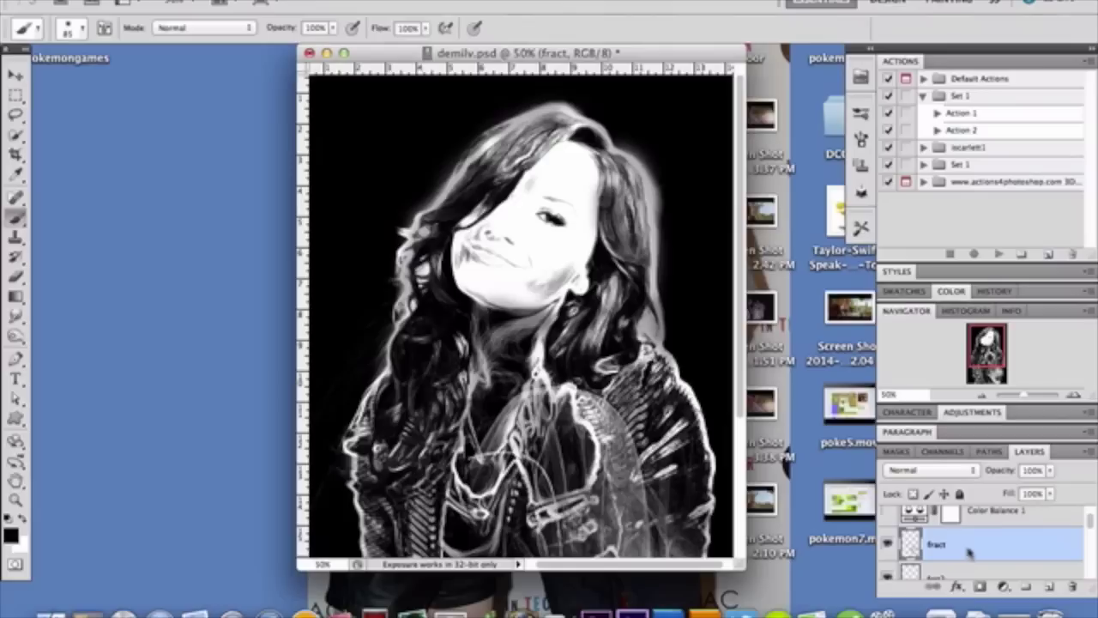
{"action": "scroll", "coordinate": [970, 554], "scroll_direction": "down", "scroll_amount": 2}
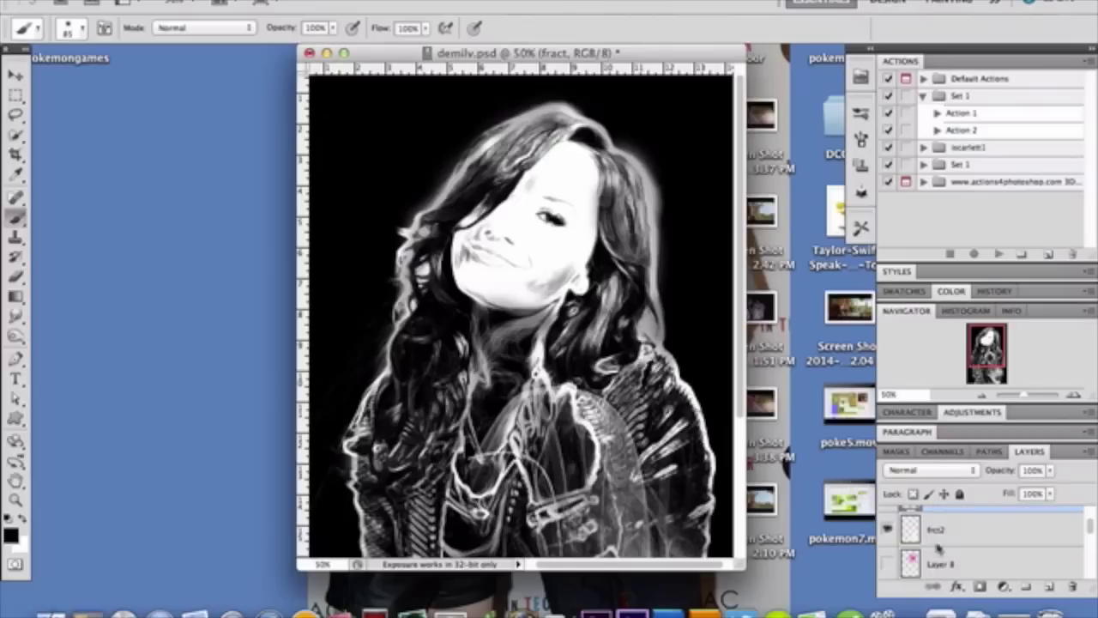
{"action": "scroll", "coordinate": [947, 558], "scroll_direction": "up", "scroll_amount": 2}
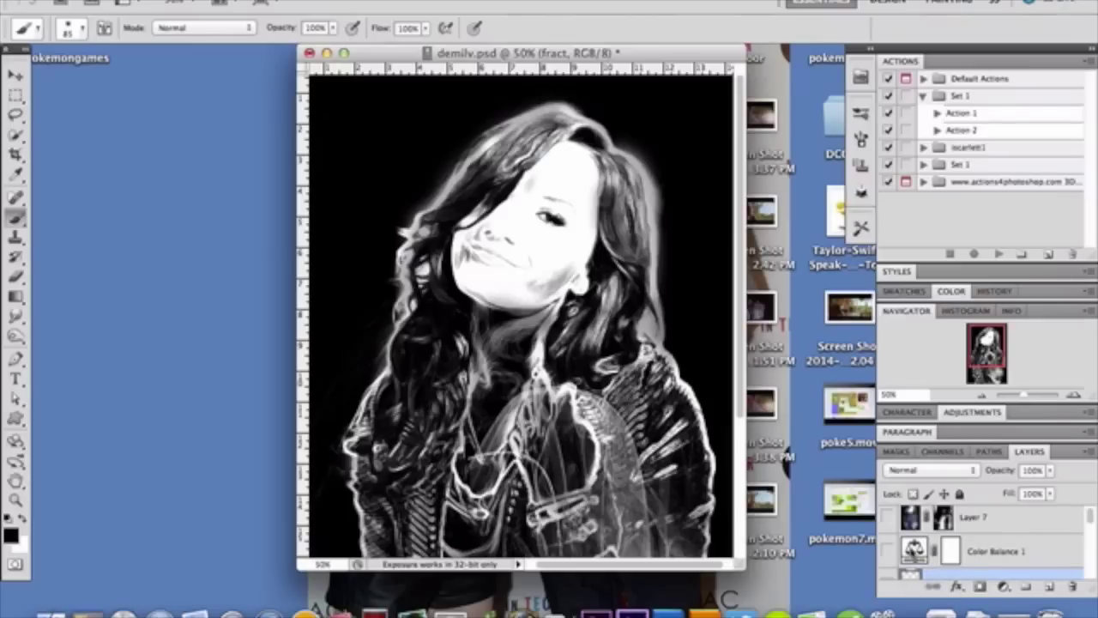
{"action": "double_click", "coordinate": [915, 551]}
{"action": "left_click", "coordinate": [919, 307]}
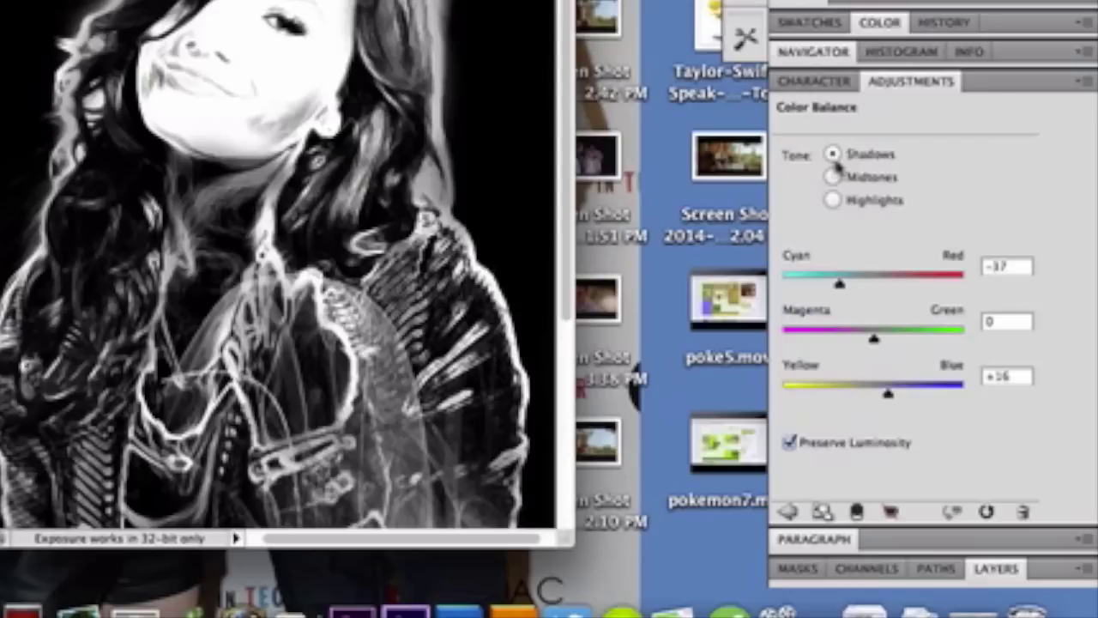
{"action": "left_click", "coordinate": [834, 177]}
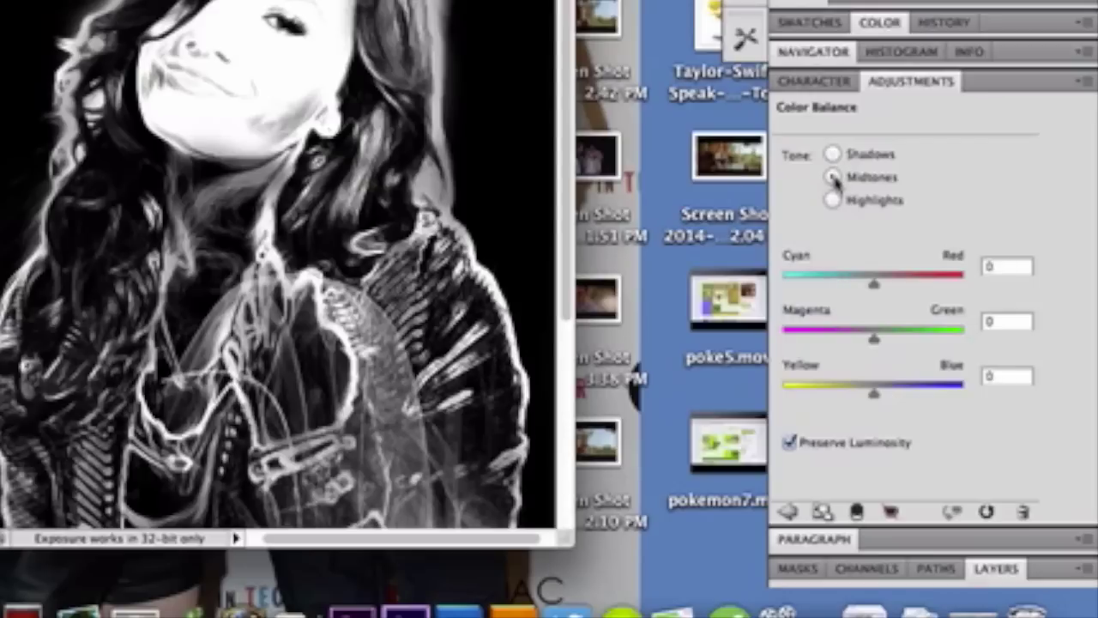
{"action": "left_click", "coordinate": [834, 200]}
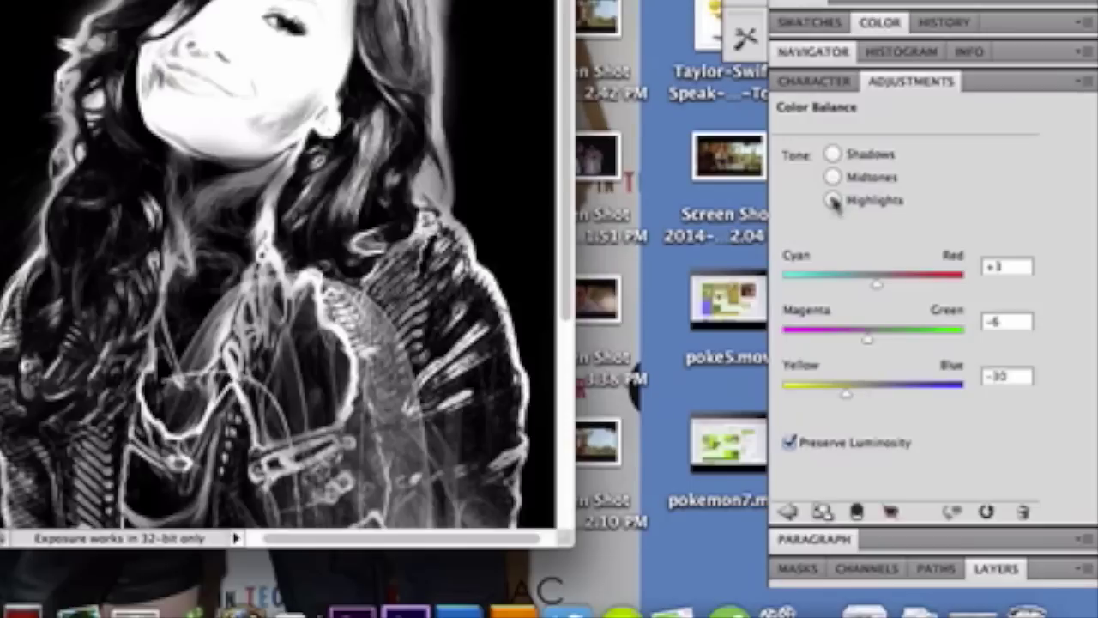
{"action": "left_click", "coordinate": [996, 570]}
{"action": "left_click", "coordinate": [785, 518]}
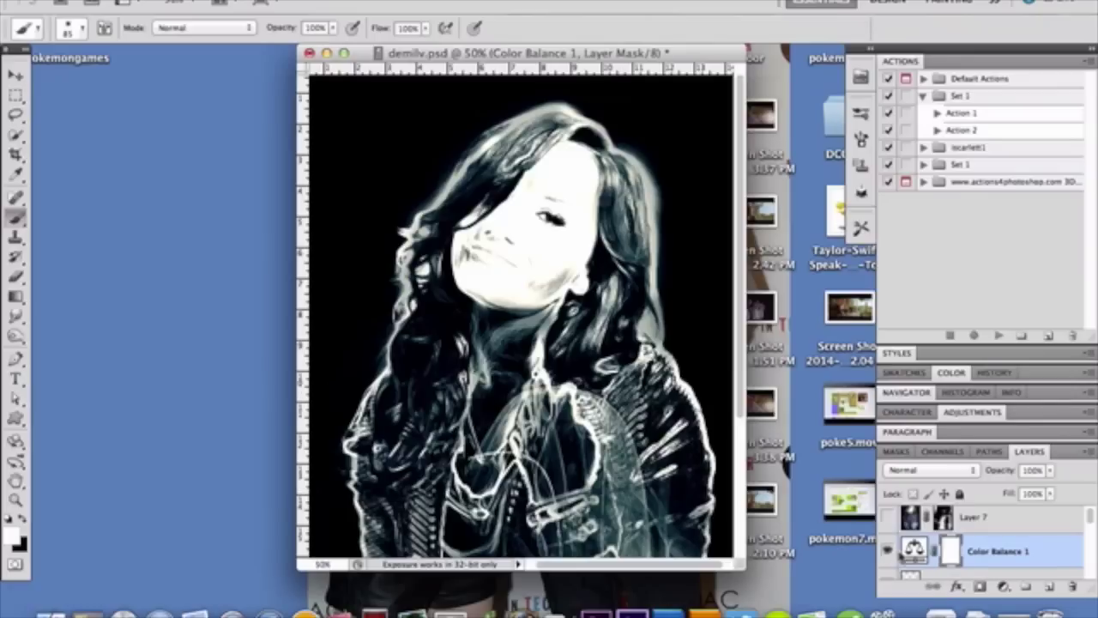
Select Layer 8 below the fractal layers and switch to the Gradient tool
{"action": "scroll", "coordinate": [901, 556], "scroll_direction": "down", "scroll_amount": 5}
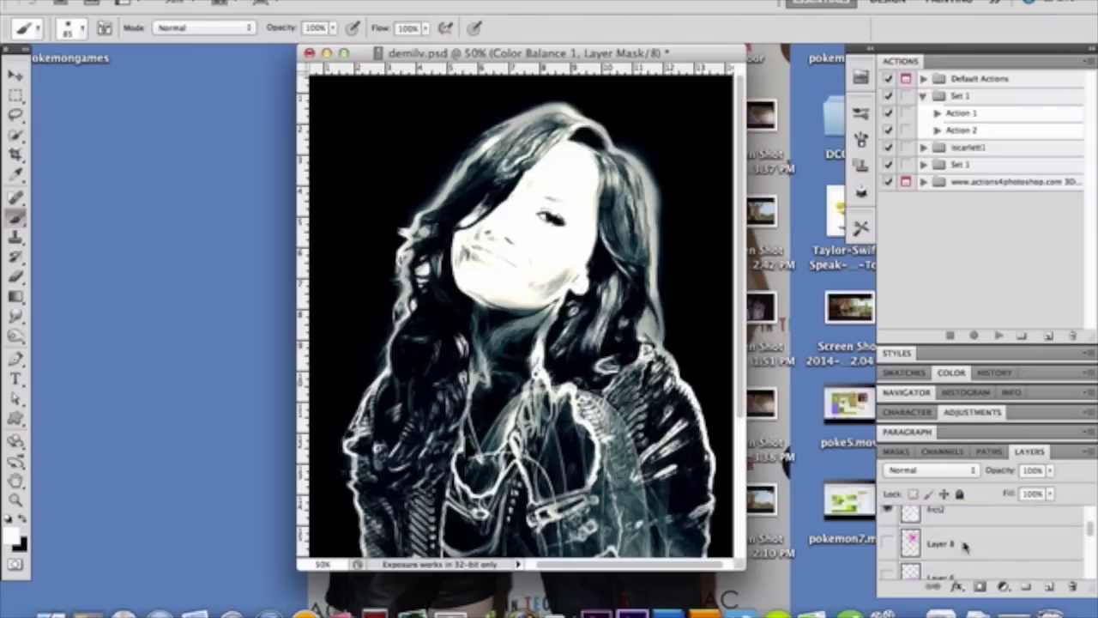
{"action": "left_click", "coordinate": [990, 544]}
{"action": "scroll", "coordinate": [989, 544], "scroll_direction": "up", "scroll_amount": 3}
{"action": "scroll", "coordinate": [989, 544], "scroll_direction": "down", "scroll_amount": 3}
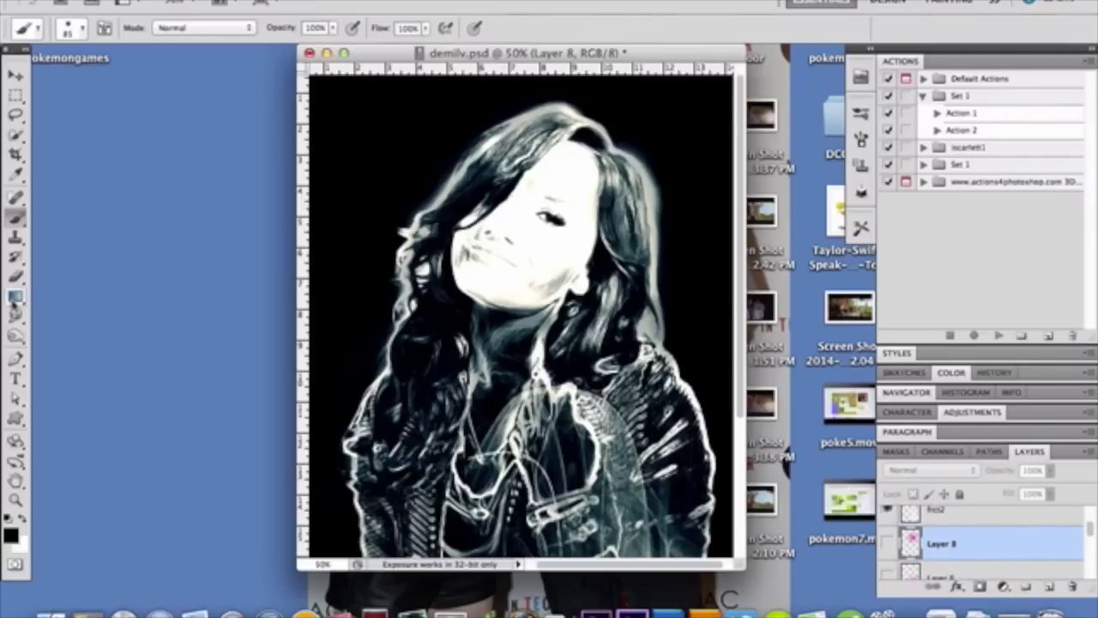
{"action": "left_click", "coordinate": [15, 296]}
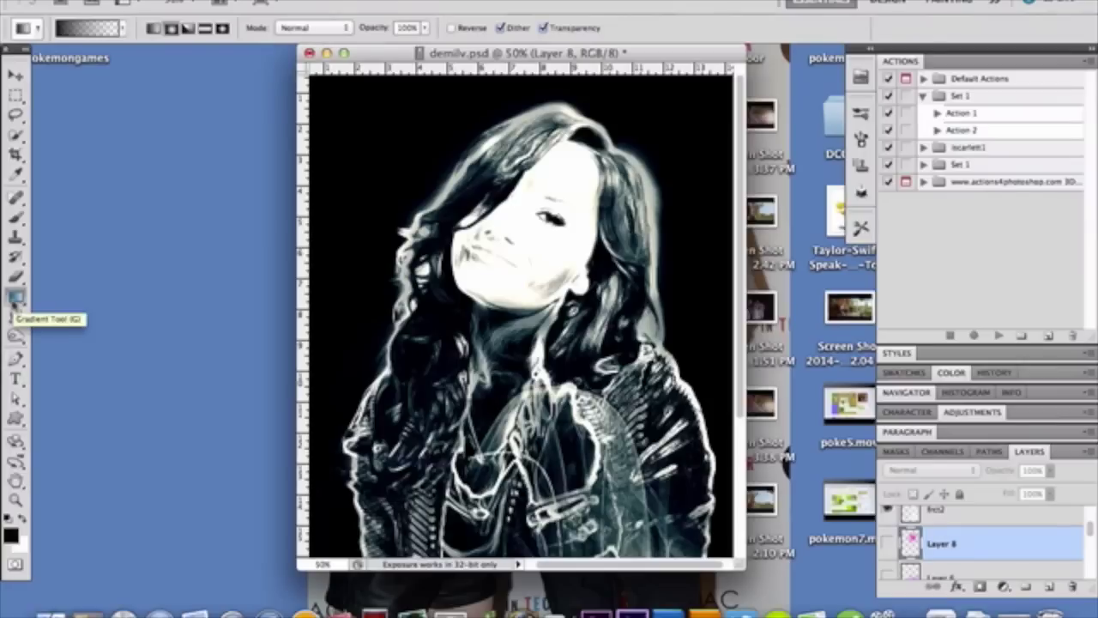
Try a blue hue of 230° in the foreground colour picker
{"action": "left_click", "coordinate": [10, 536]}
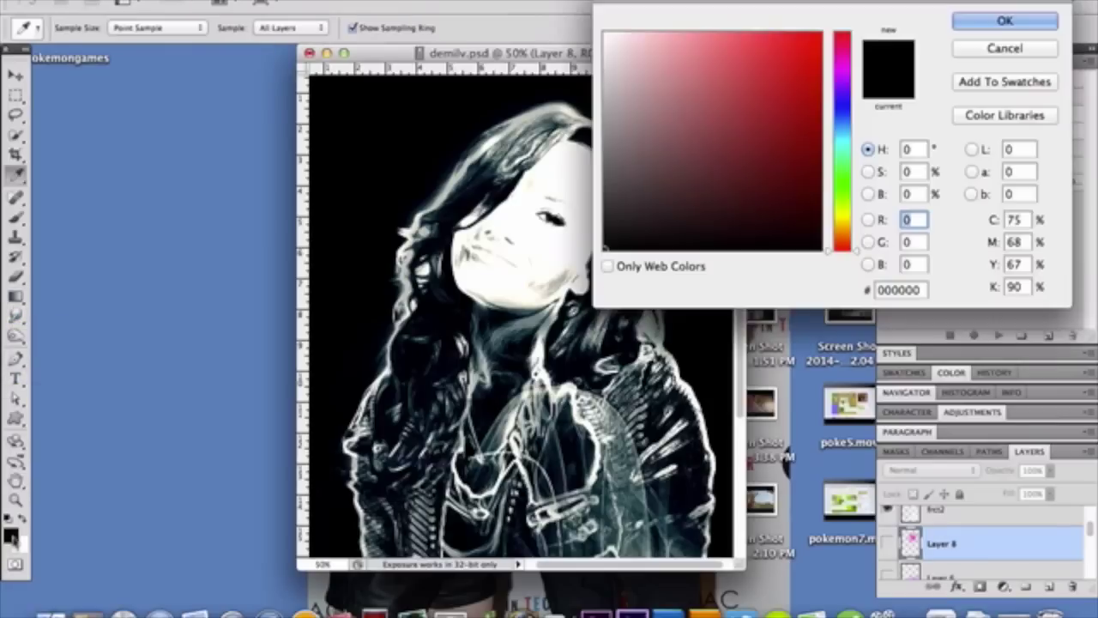
{"action": "left_click", "coordinate": [845, 84]}
{"action": "left_click", "coordinate": [849, 112]}
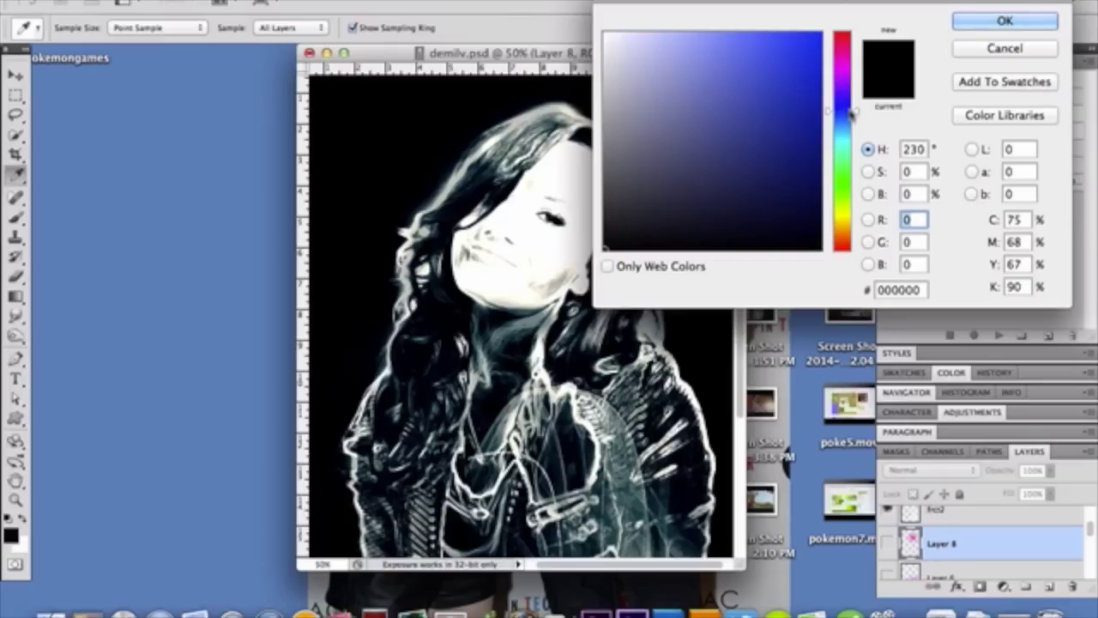
{"action": "key", "text": "Return"}
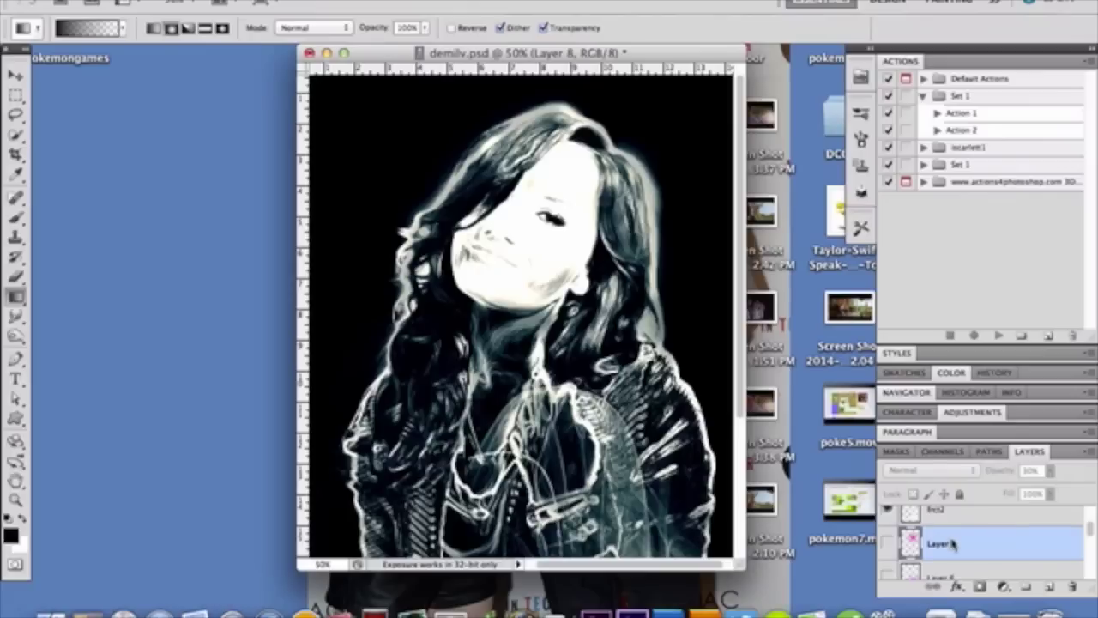
Select the light layer above Black & White 1 and make it visible, comparing the image with and without it
{"action": "left_click_drag", "start_coordinate": [1091, 528], "coordinate": [1092, 541]}
{"action": "left_click", "coordinate": [988, 531]}
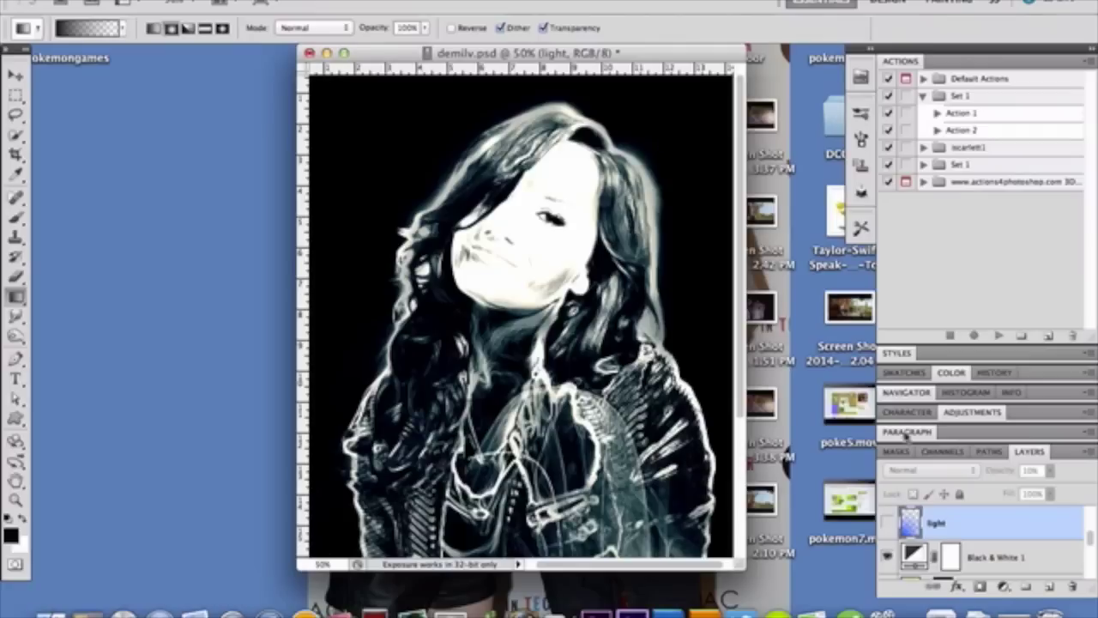
{"action": "left_click", "coordinate": [889, 519]}
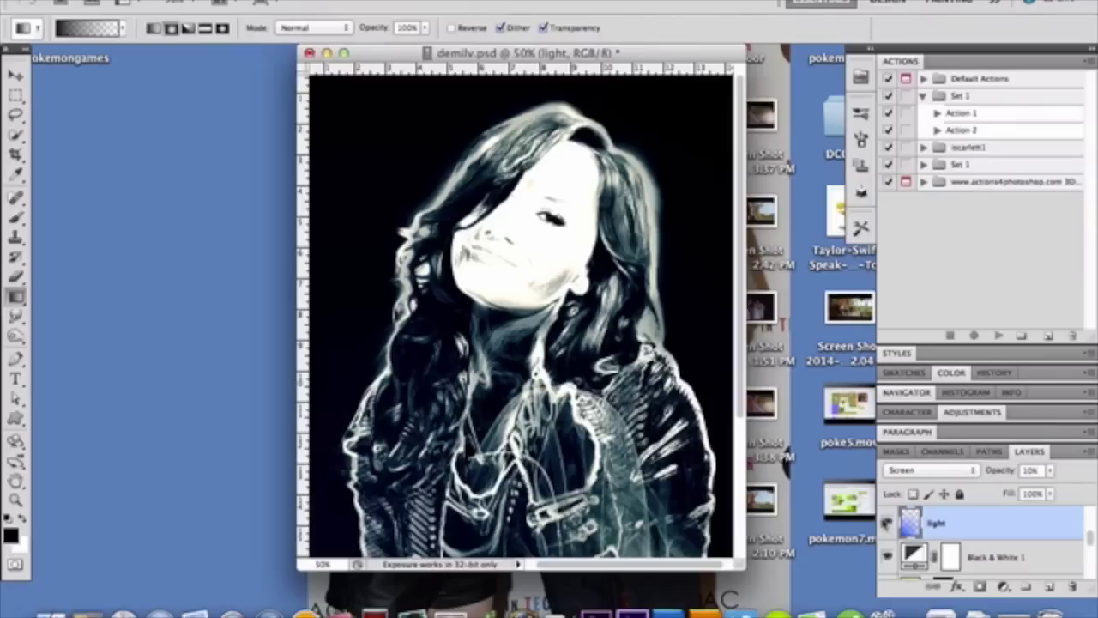
{"action": "left_click", "coordinate": [888, 522]}
{"action": "left_click", "coordinate": [888, 522]}
Make Layer 6 and Layer 8 visible, and select each one to check its blending mode and opacity
{"action": "scroll", "coordinate": [982, 532], "scroll_direction": "up", "scroll_amount": 3}
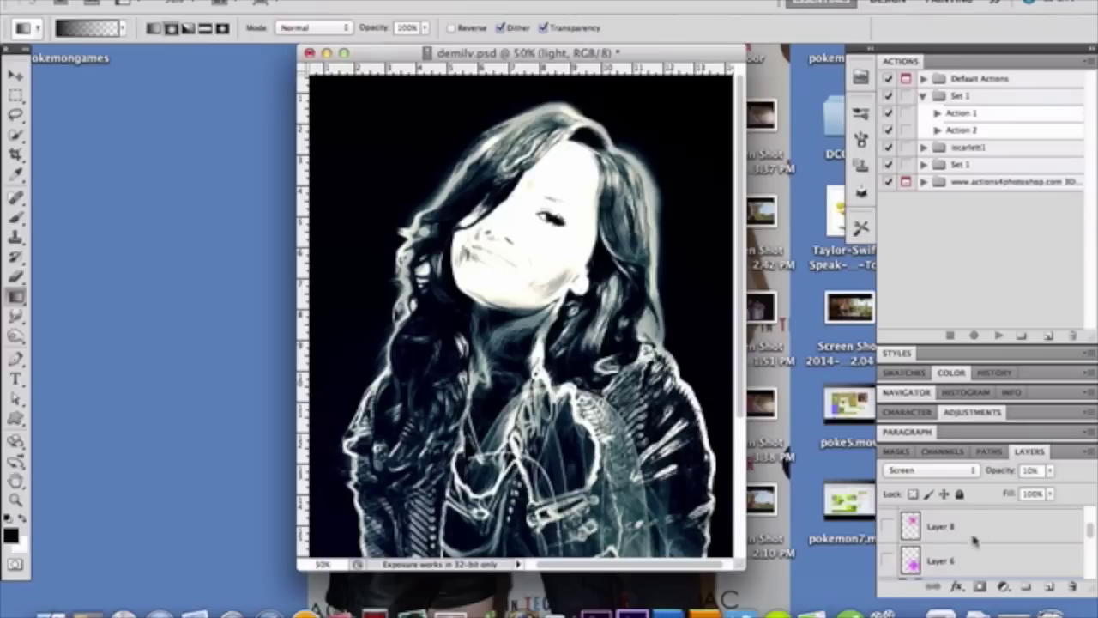
{"action": "left_click", "coordinate": [887, 560]}
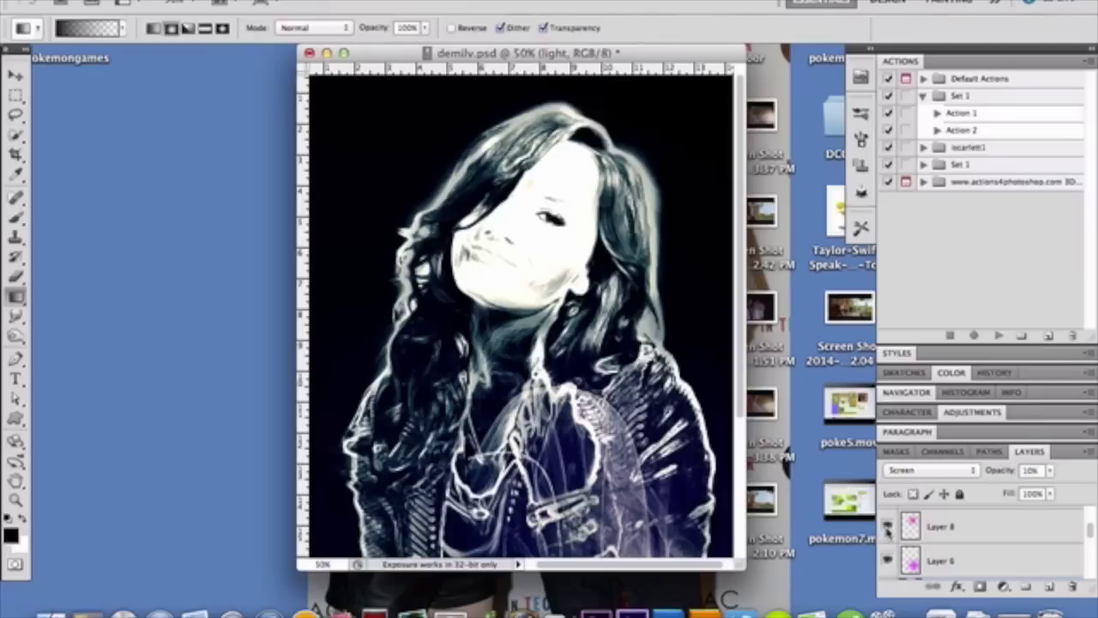
{"action": "left_click", "coordinate": [887, 526]}
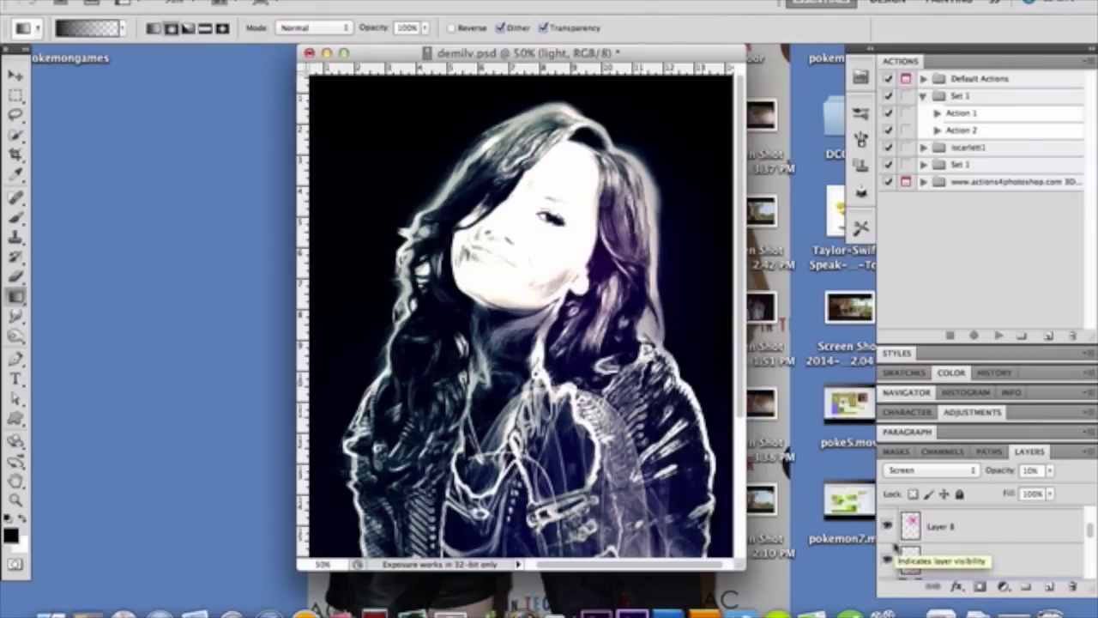
{"action": "left_click", "coordinate": [974, 527]}
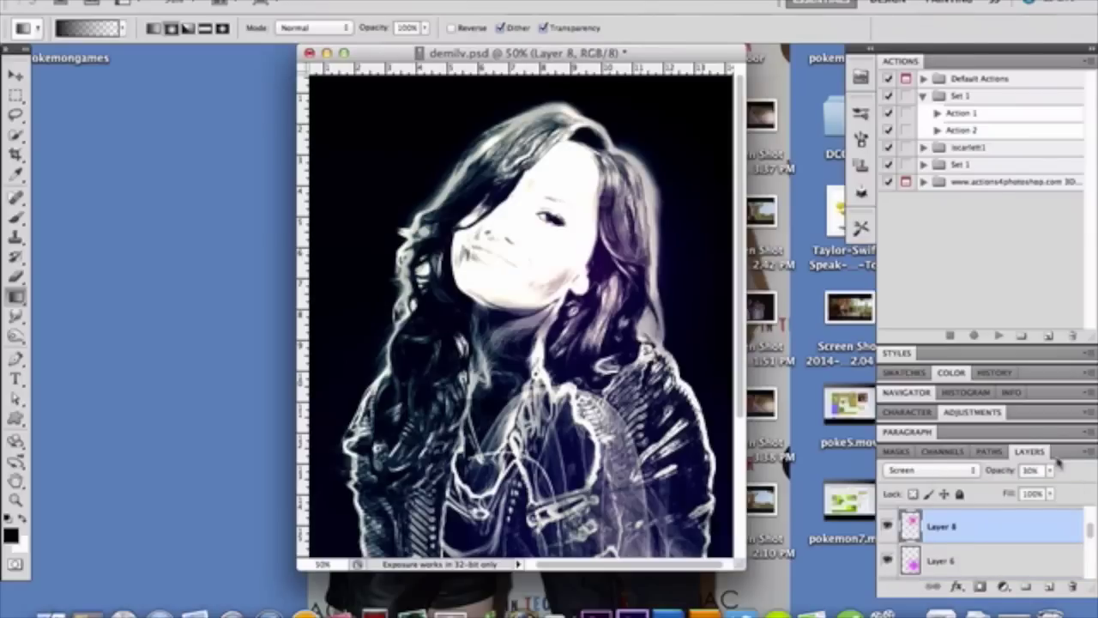
{"action": "left_click", "coordinate": [996, 563]}
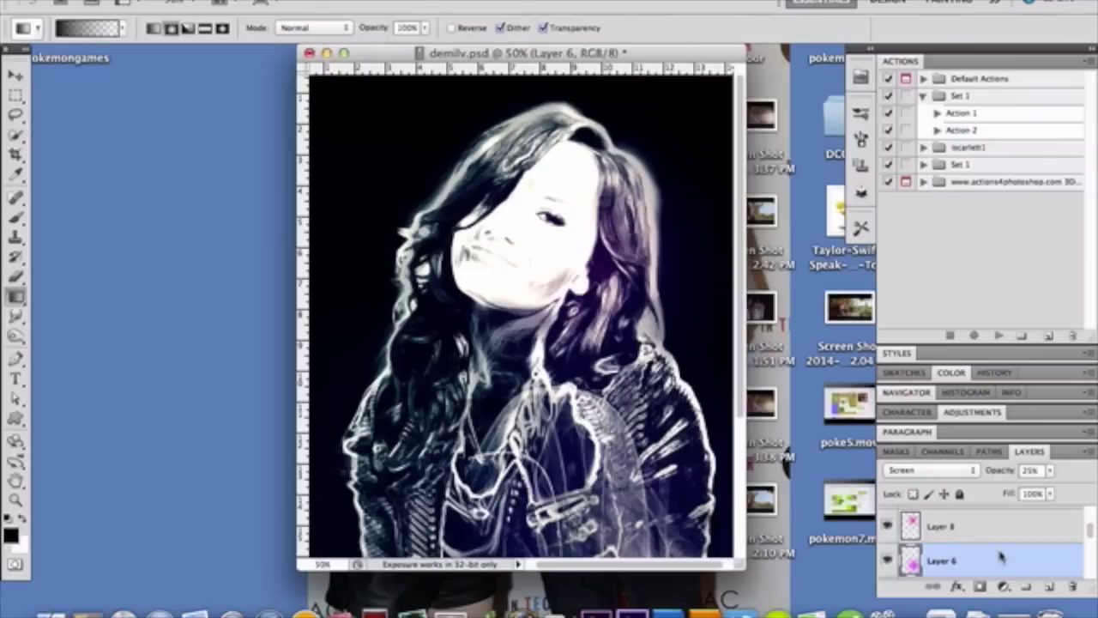
Select Layer 7 above Color Balance 1 and make it visible
{"action": "scroll", "coordinate": [1001, 559], "scroll_direction": "down", "scroll_amount": 2}
{"action": "left_click", "coordinate": [1034, 525]}
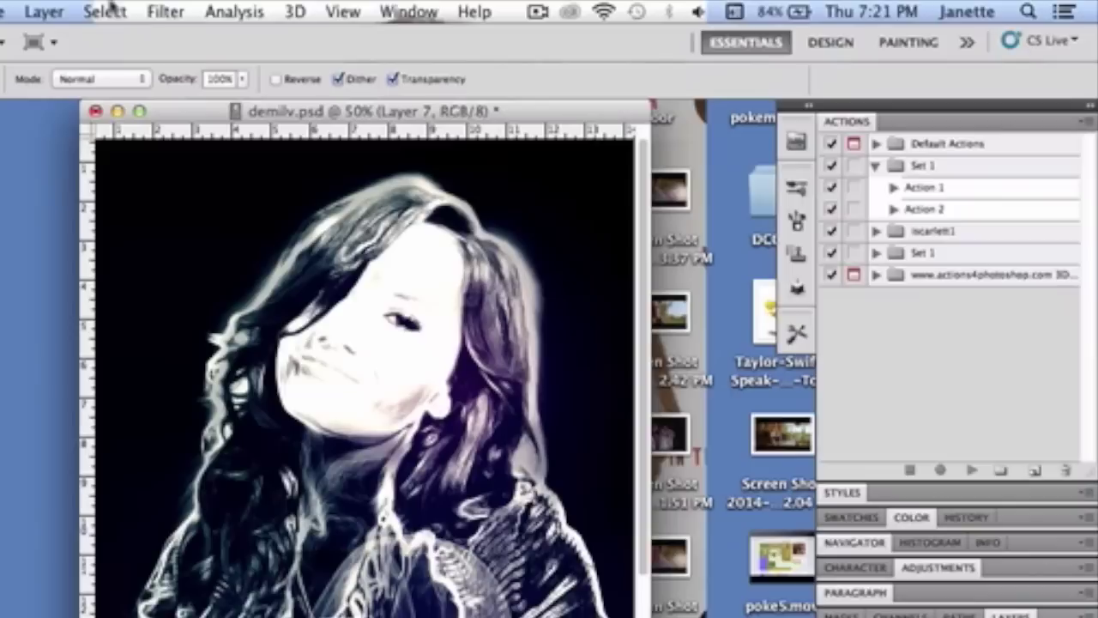
{"action": "left_click", "coordinate": [165, 11]}
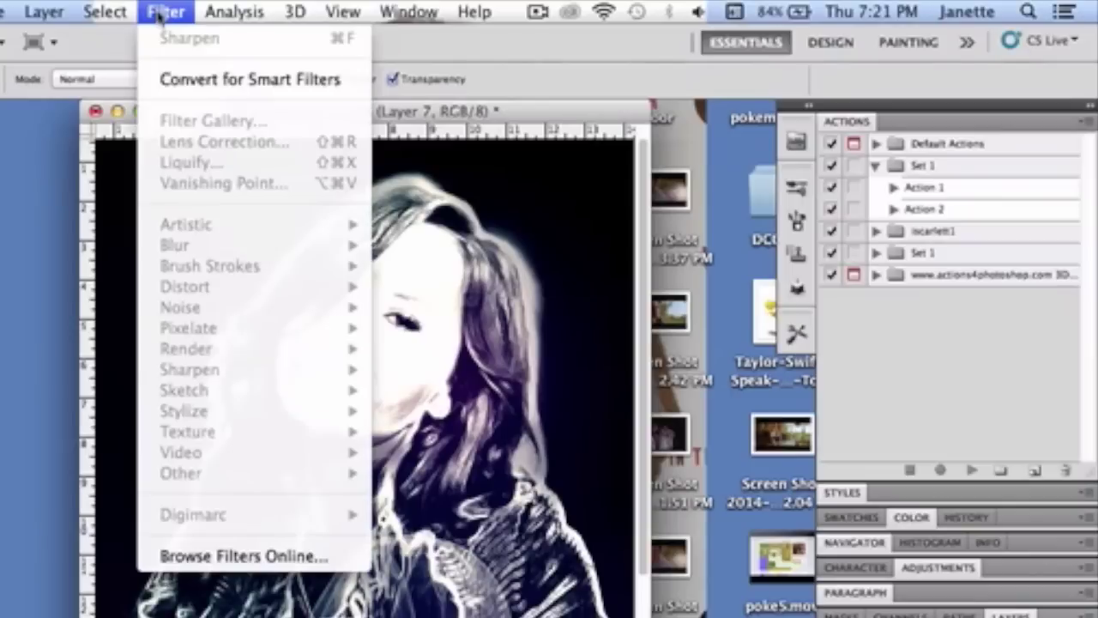
{"action": "left_click", "coordinate": [159, 12]}
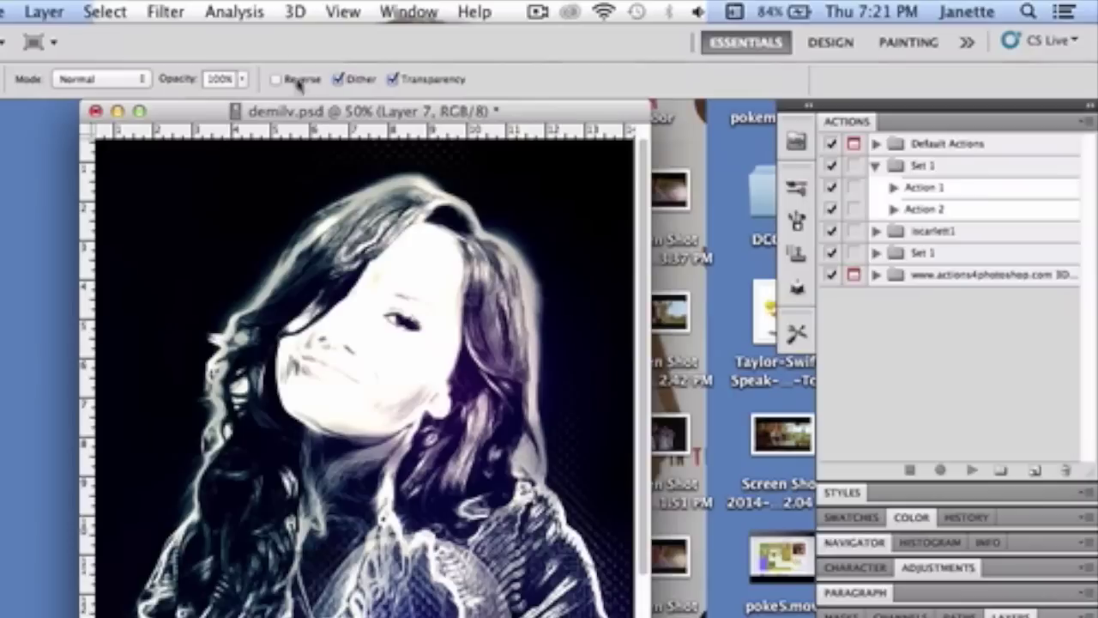
Inspect the settings of the Glass distortion filter on Layer 7 without applying it
{"action": "left_click", "coordinate": [184, 12]}
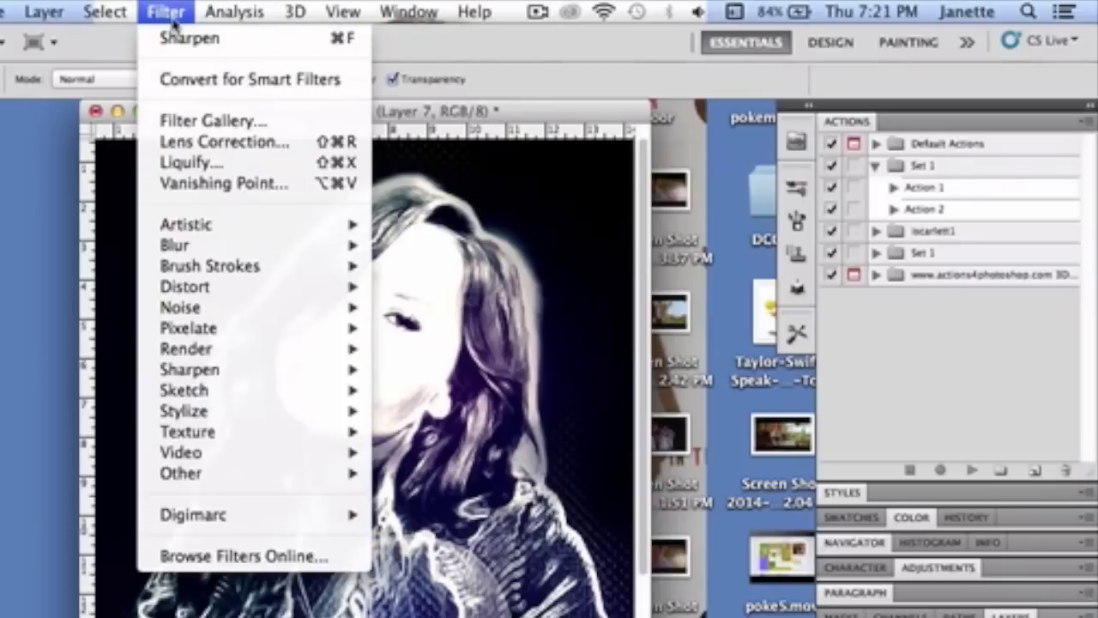
{"action": "mouse_move", "coordinate": [277, 289]}
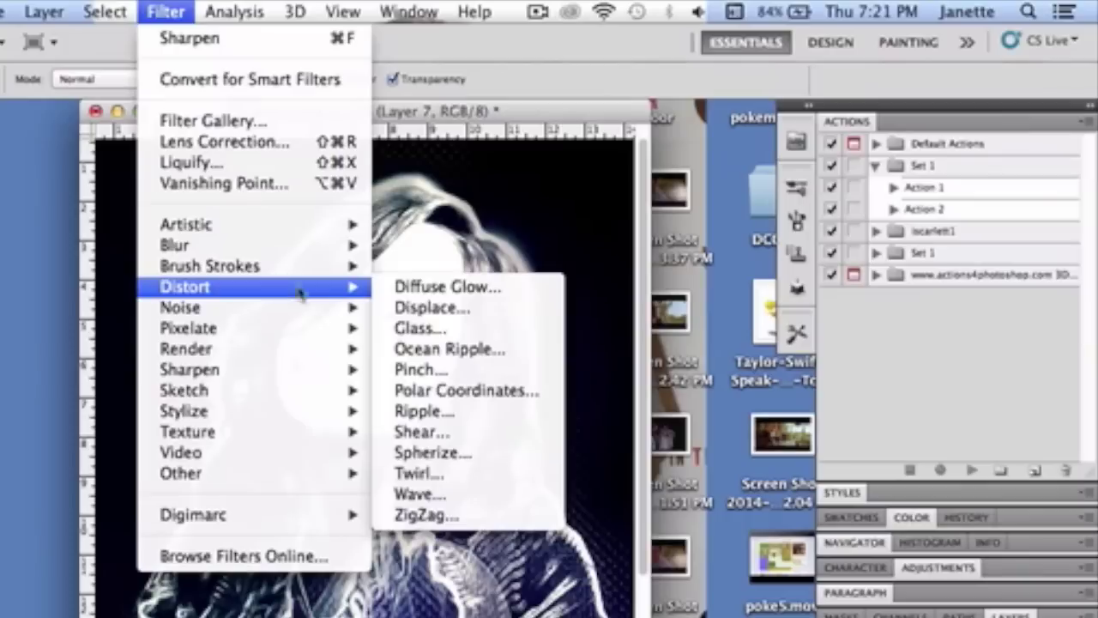
{"action": "left_click", "coordinate": [415, 336]}
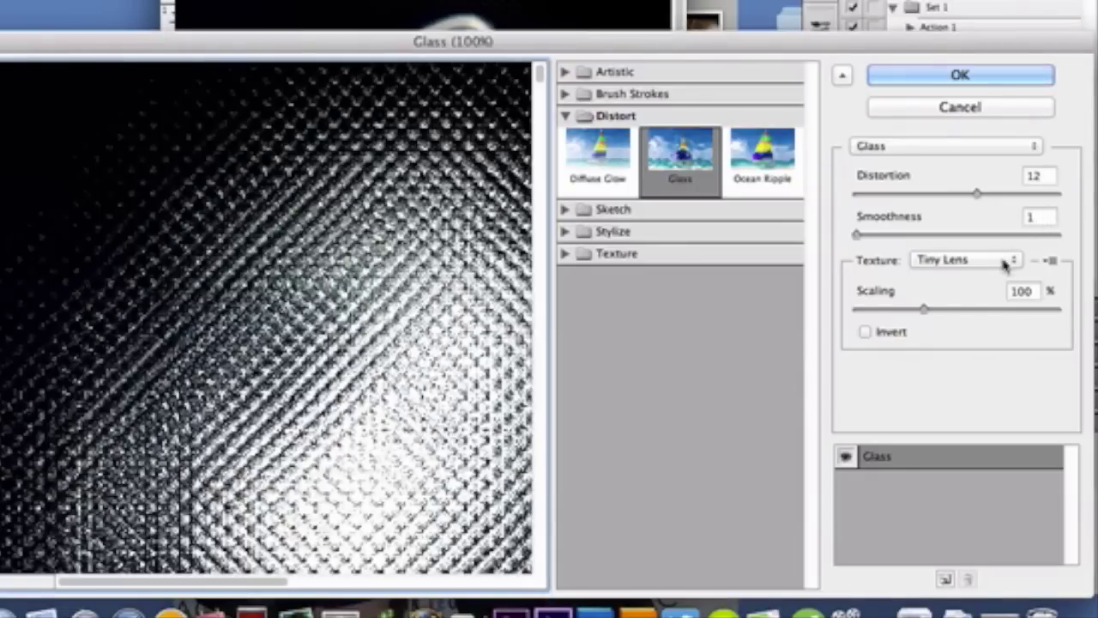
{"action": "left_click", "coordinate": [941, 109]}
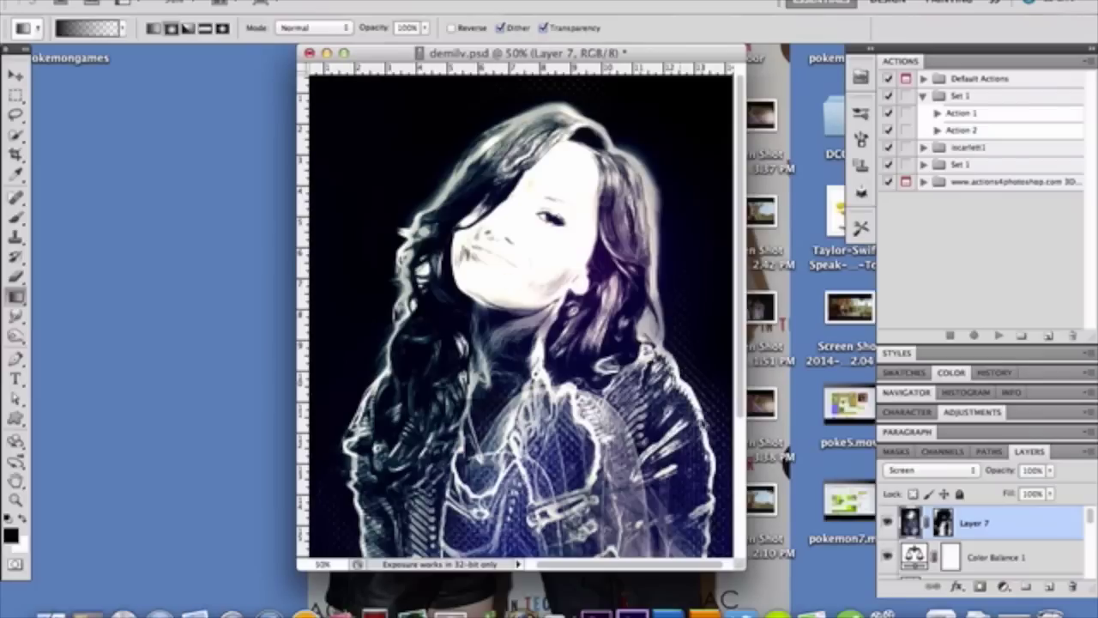
Activate the Quick Selection tool for Layer 1 copy below Black & White 1, and make the layer visible
{"action": "scroll", "coordinate": [968, 555], "scroll_direction": "down", "scroll_amount": 5}
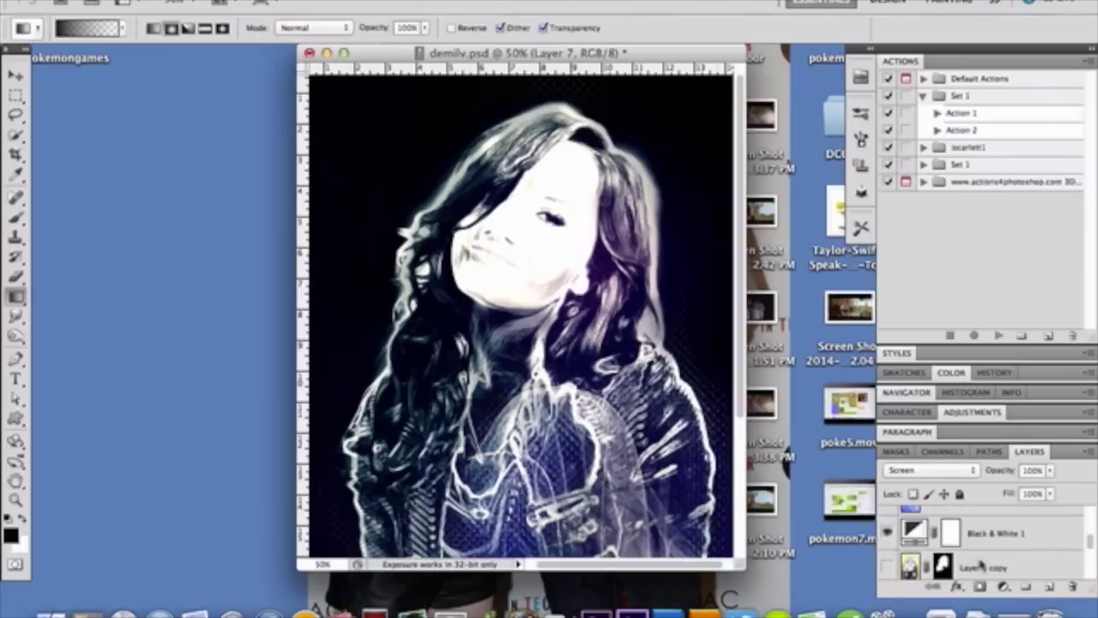
{"action": "left_click", "coordinate": [984, 563]}
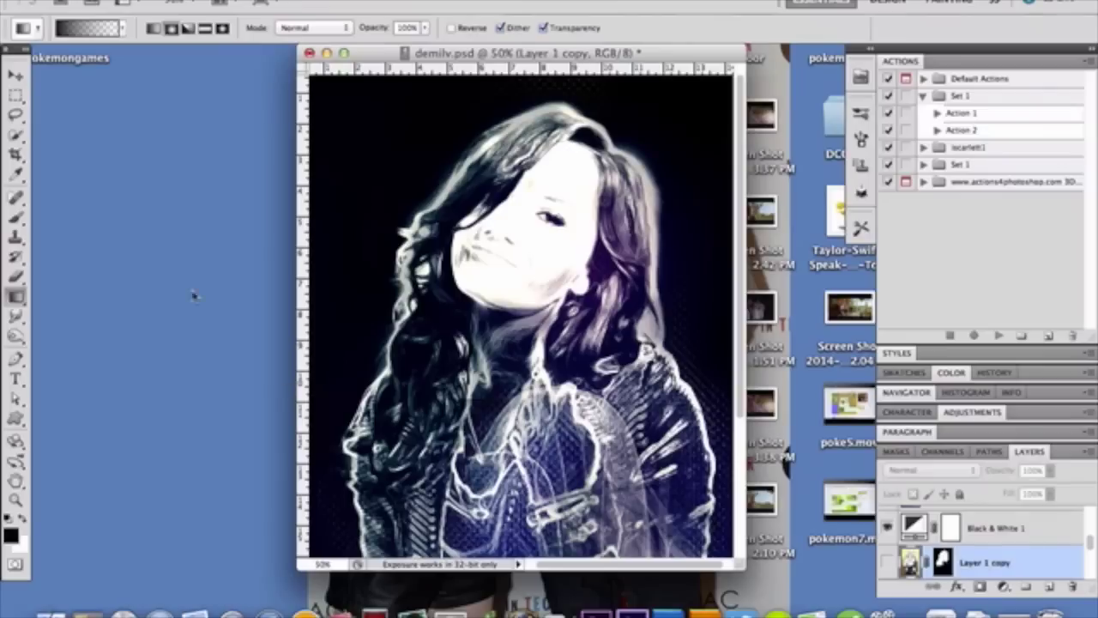
{"action": "left_click", "coordinate": [16, 134]}
{"action": "right_click", "coordinate": [17, 138]}
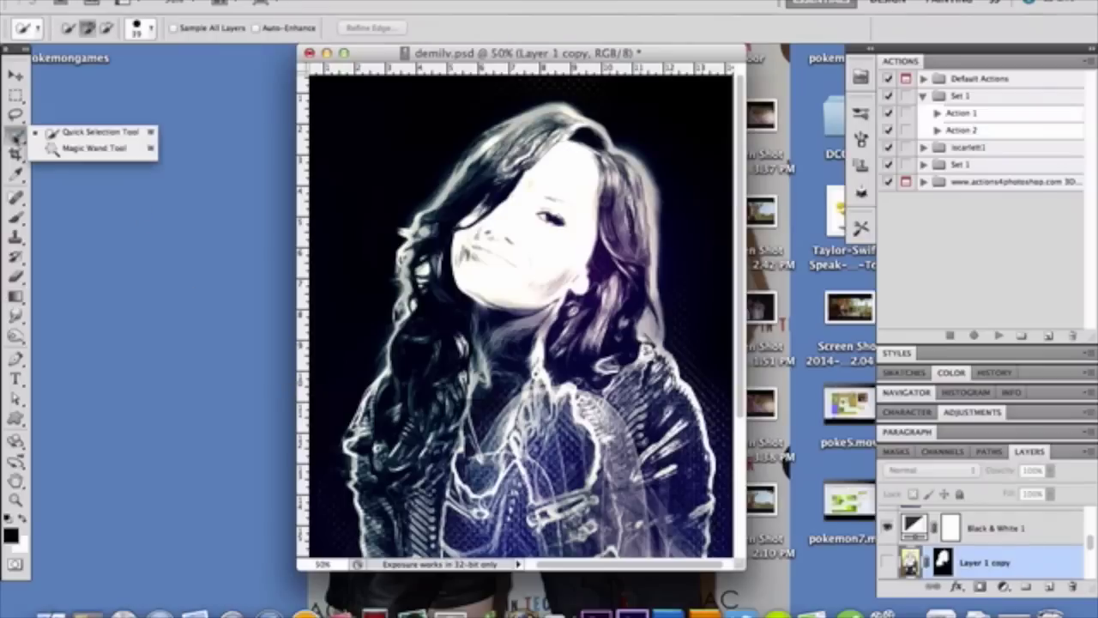
{"action": "left_click", "coordinate": [85, 132]}
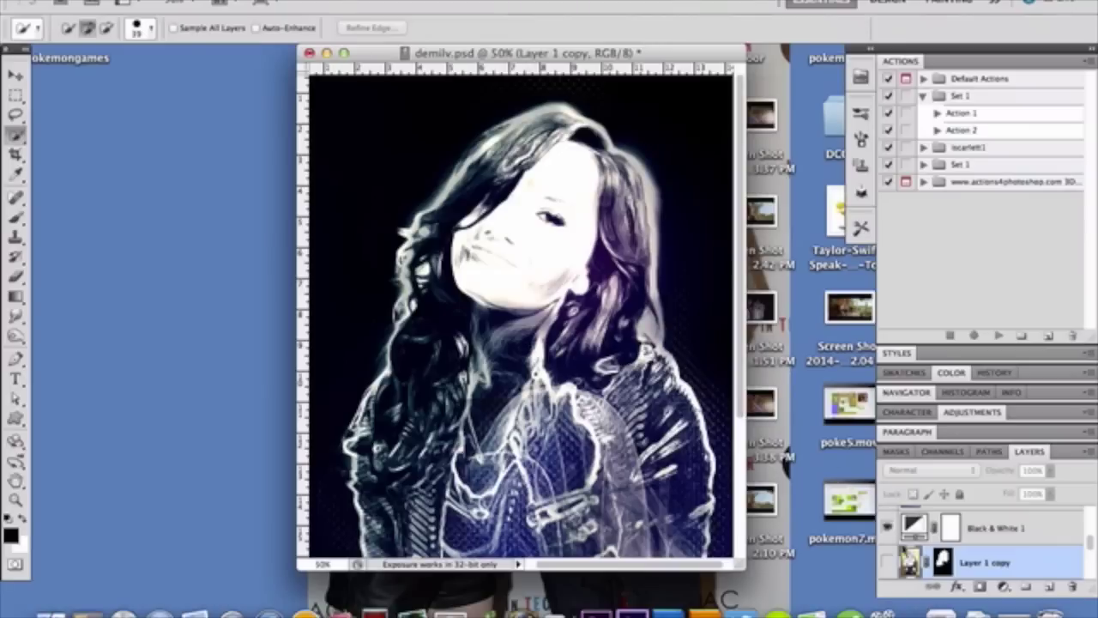
{"action": "left_click", "coordinate": [889, 562]}
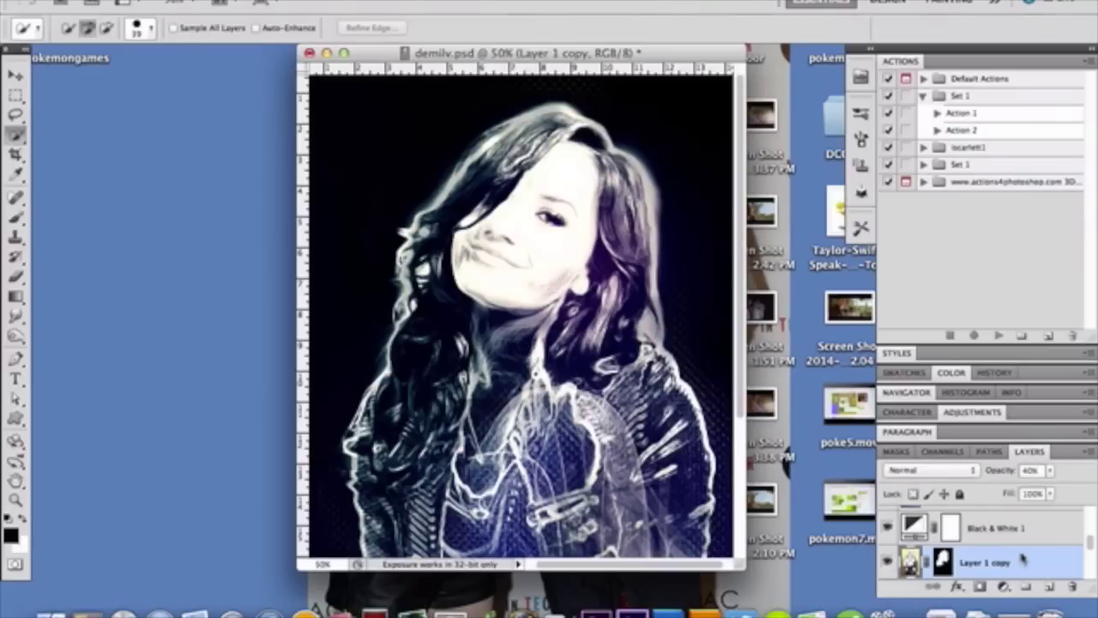